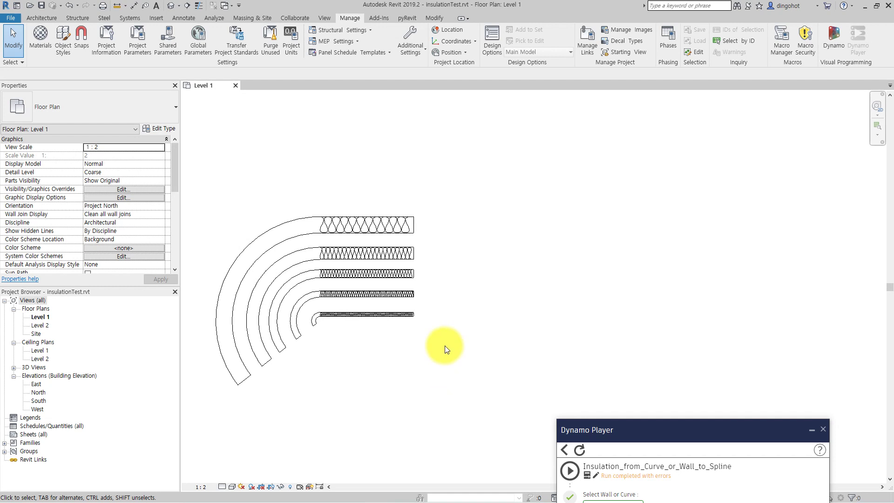
Inspect each of the five insulation batting lines in the plan, down to the narrowest
middle_click_drag(445, 345, 568, 322)
scroll(451, 177, "up", 3)
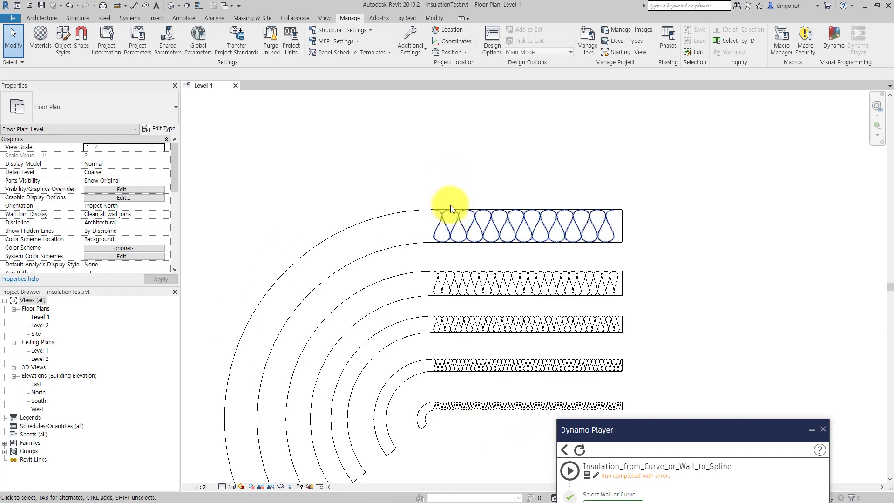
left_click(448, 222)
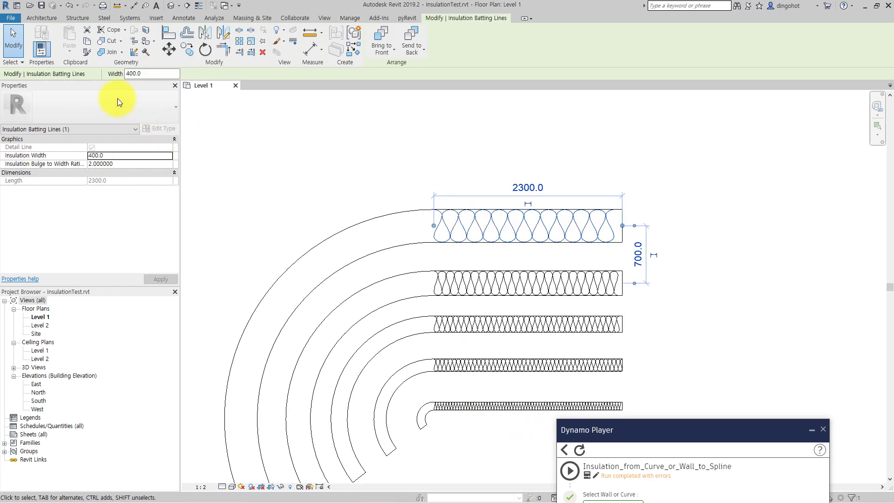
left_click(433, 278)
middle_click_drag(263, 235, 237, 153)
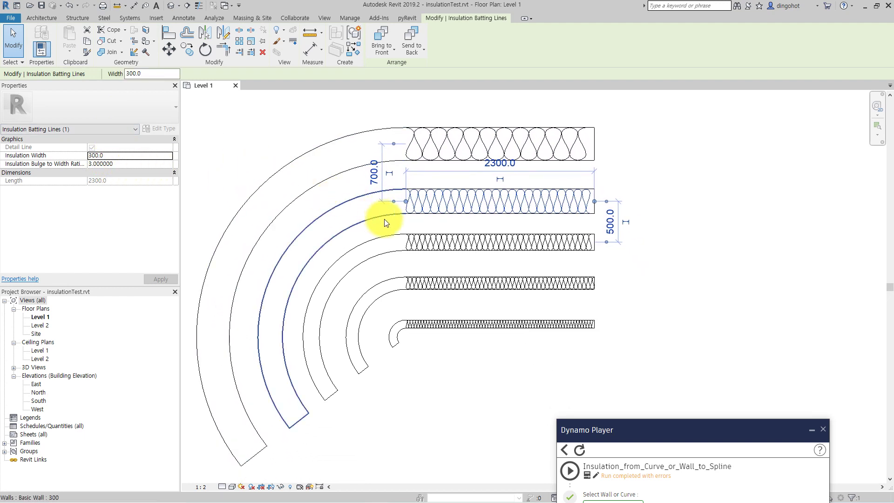
left_click(418, 239)
left_click(413, 280)
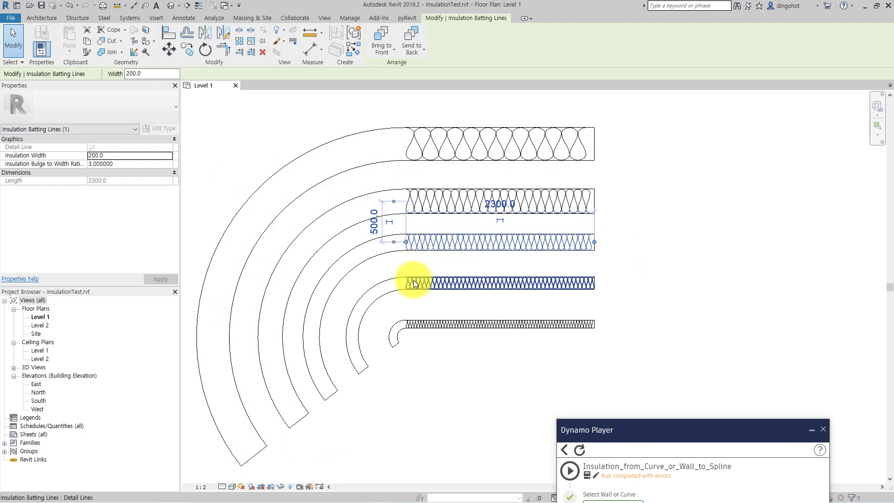
scroll(412, 298, "up", 1)
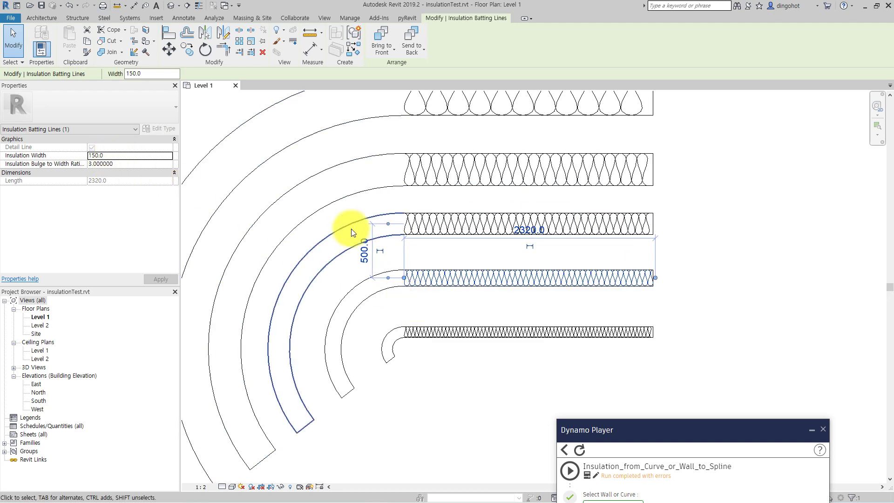
middle_click_drag(351, 229, 326, 189)
left_click(371, 280)
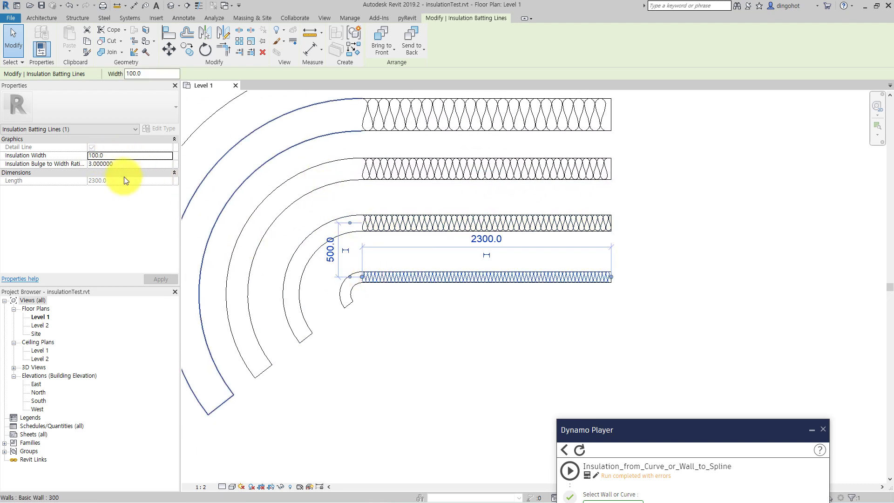
left_click(330, 147)
scroll(333, 151, "down", 1)
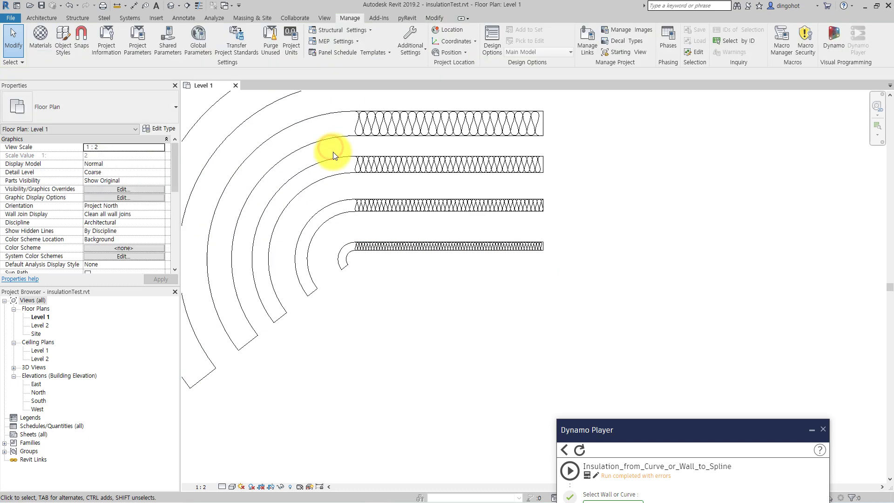
Inspect the outer curved wall and the top straight wall segment
left_click(348, 155)
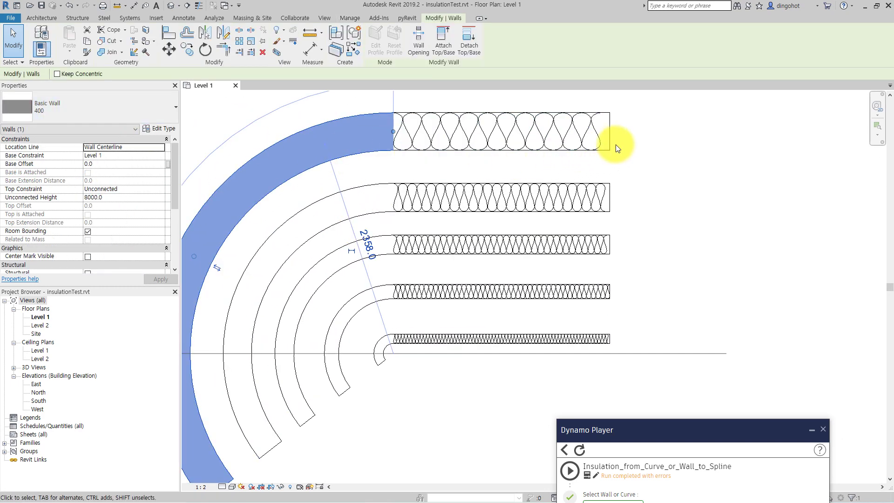
left_click(411, 143)
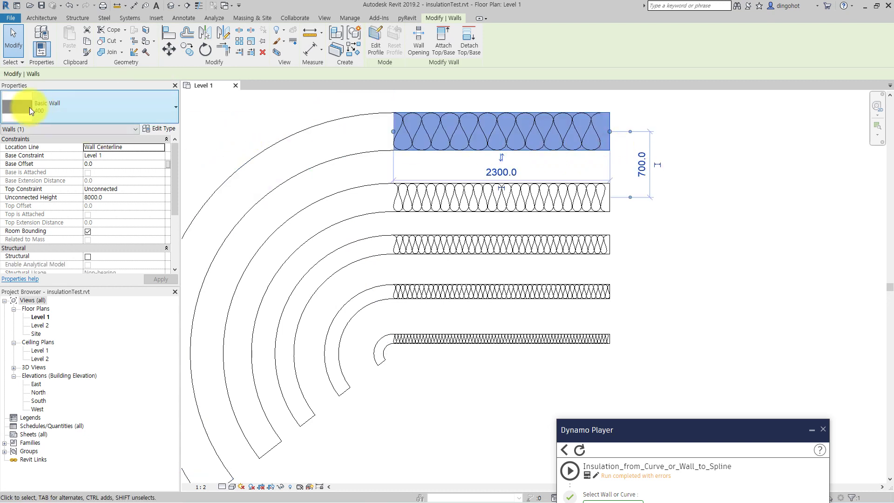
left_click(275, 119)
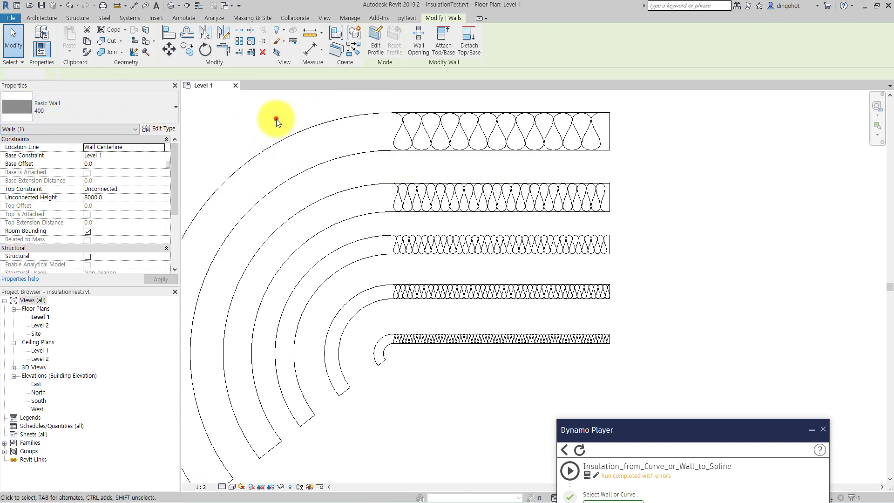
scroll(307, 154, "down", 2)
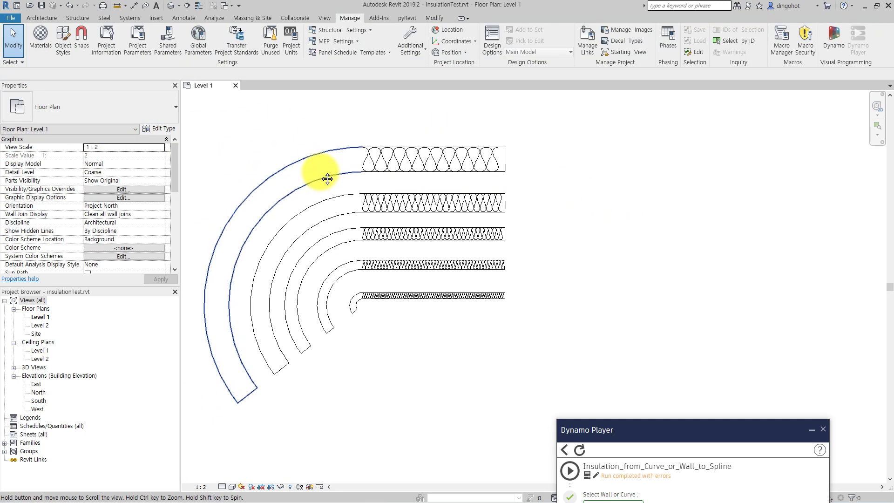
View the walls in Default 3D View past the unsaved-project warning, then reopen Level 1
left_click(171, 8)
left_click(499, 297)
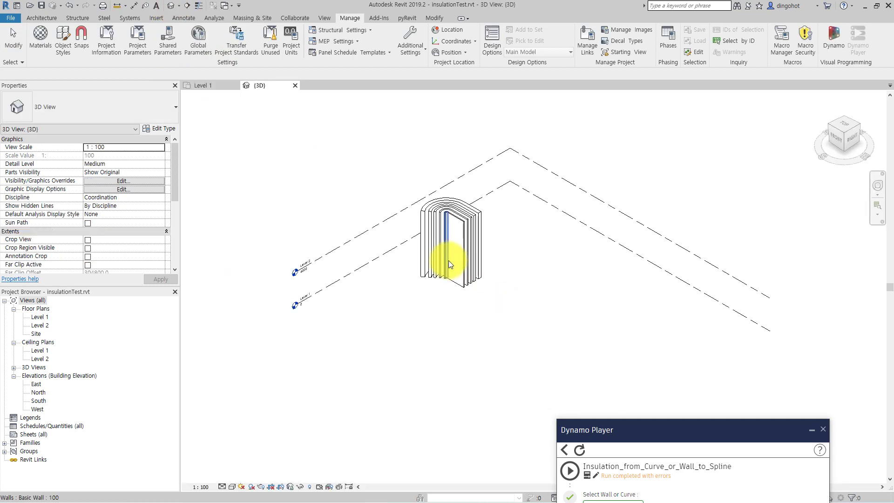
scroll(448, 261, "up", 3)
mouse_move(448, 261)
middle_mouse_down()
mouse_move(515, 293)
mouse_move(435, 278)
mouse_move(410, 259)
mouse_move(523, 314)
mouse_move(497, 284)
middle_mouse_up()
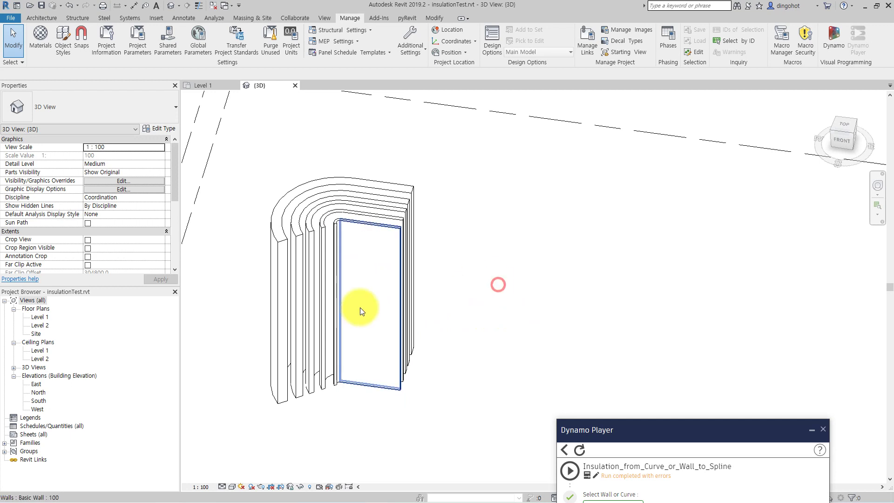
double_click(34, 317)
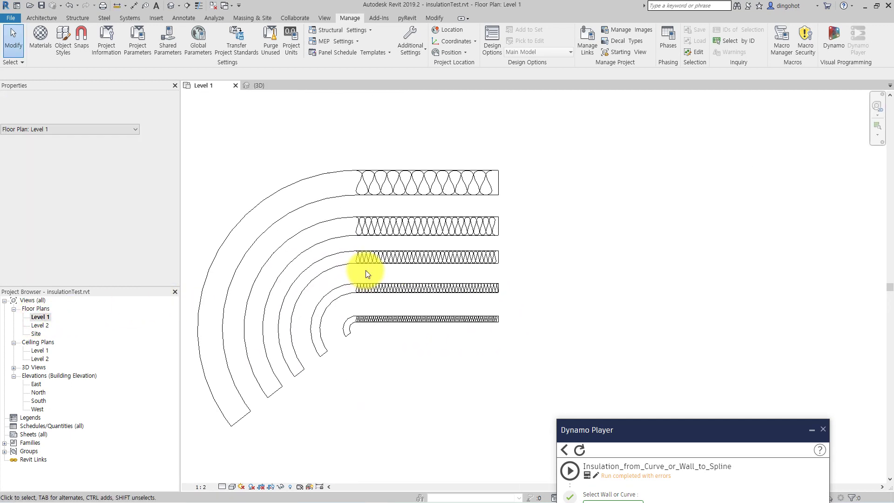
Stretch the top batting line to 3700 and raise Dynamo Player to show all script inputs
left_click(374, 185)
mouse_move(497, 183)
left_mouse_down()
mouse_move(576, 183)
mouse_move(493, 182)
left_mouse_up()
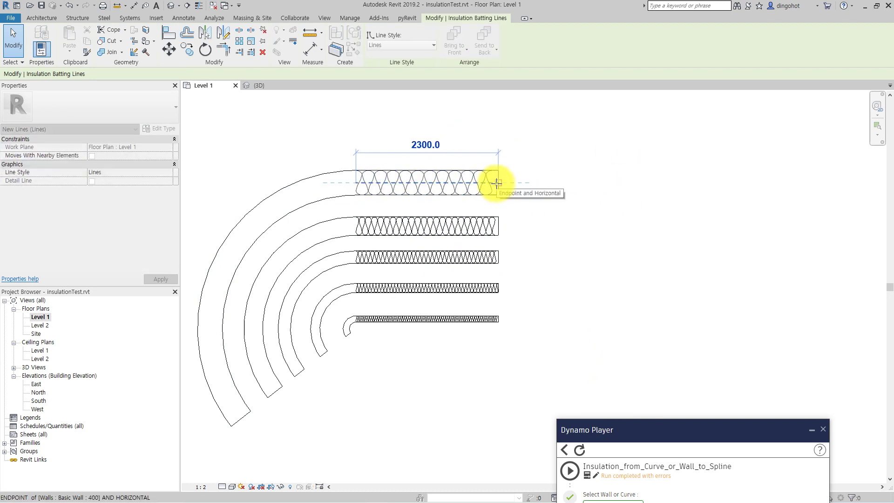
left_click(566, 186)
left_click_drag(615, 430, 653, 183)
scroll(558, 197, "up", 2)
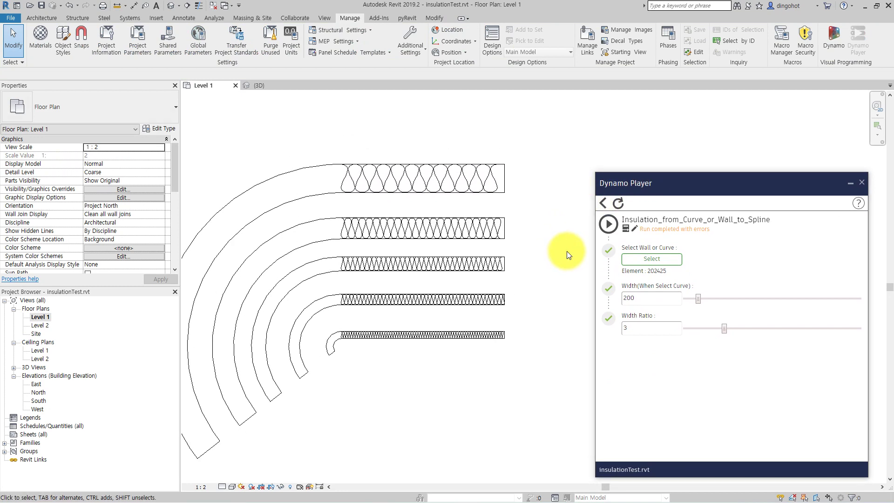
Pick the outer curved wall as the script's input and check the top batting line's width
left_click(644, 259)
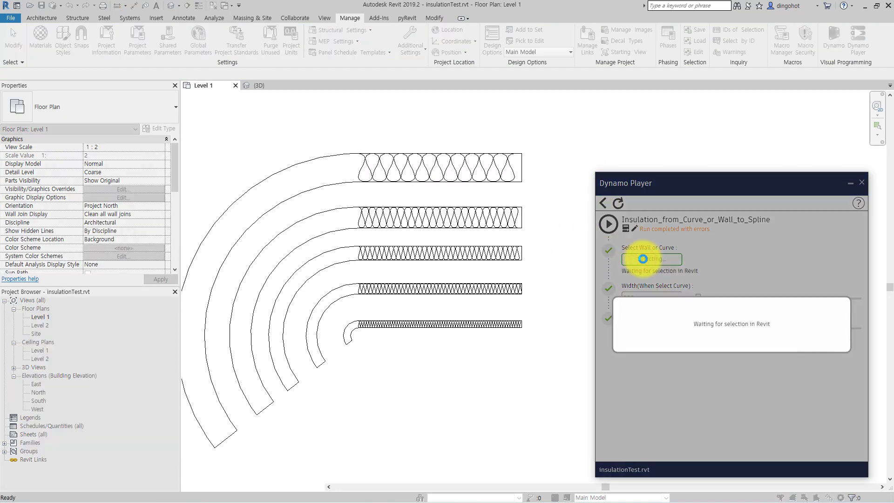
left_click(312, 189)
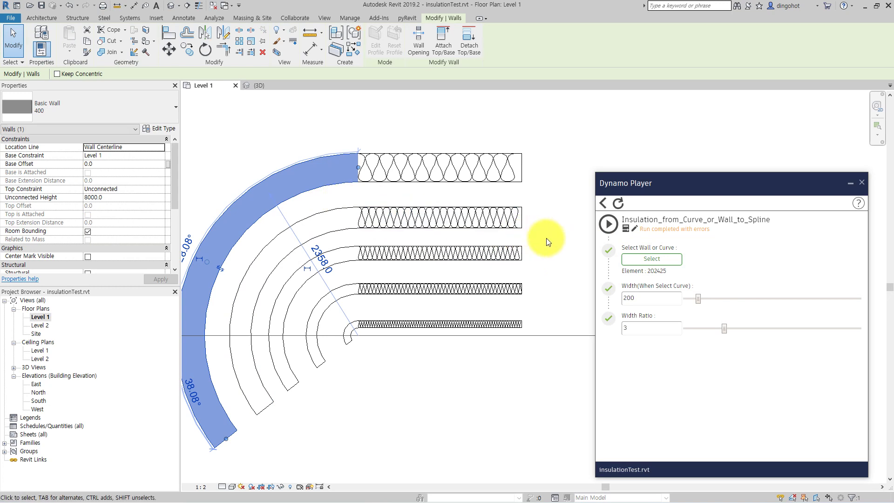
left_click(554, 181)
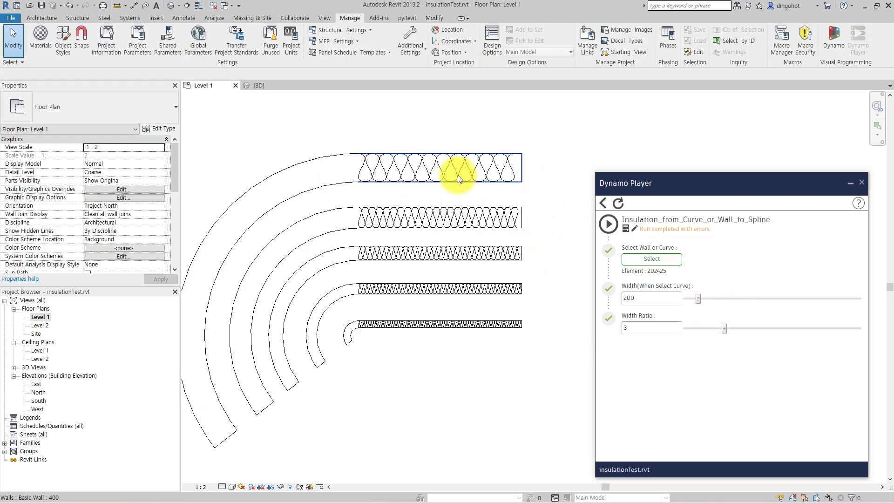
left_click(452, 164)
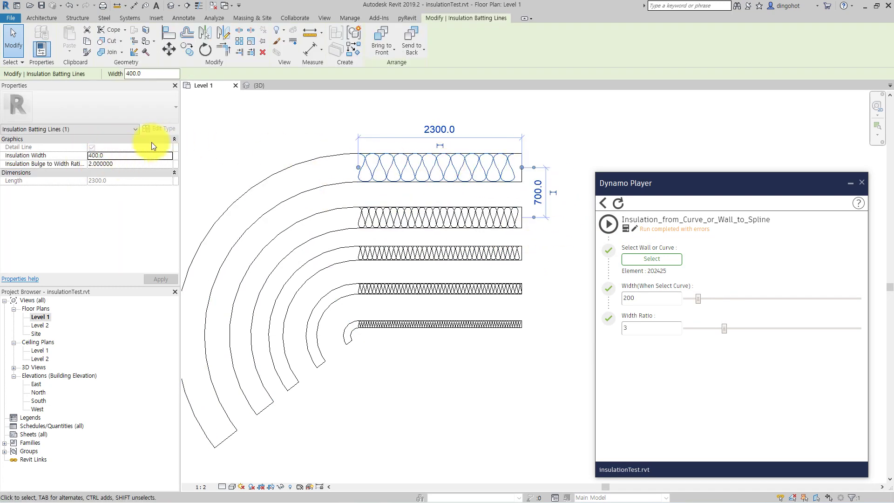
left_click(519, 129)
Set the script's Width Ratio to 2 and run it on the curved wall
double_click(640, 327)
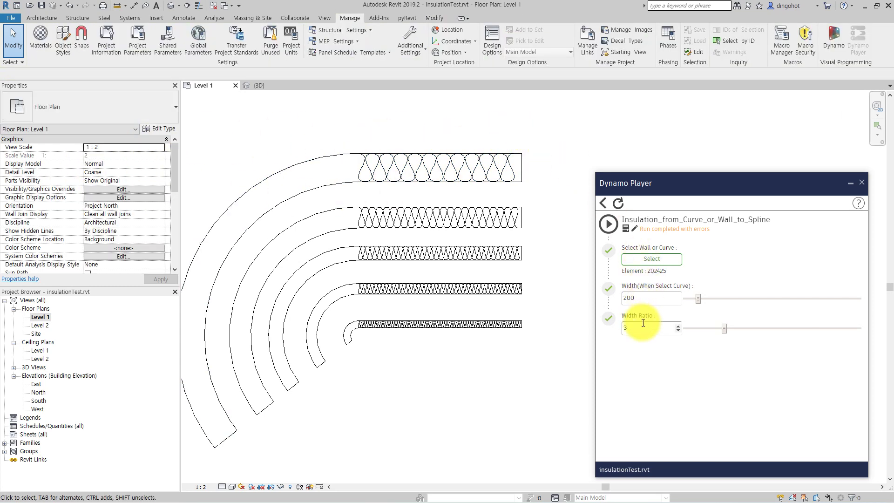
type("2")
left_click(563, 357)
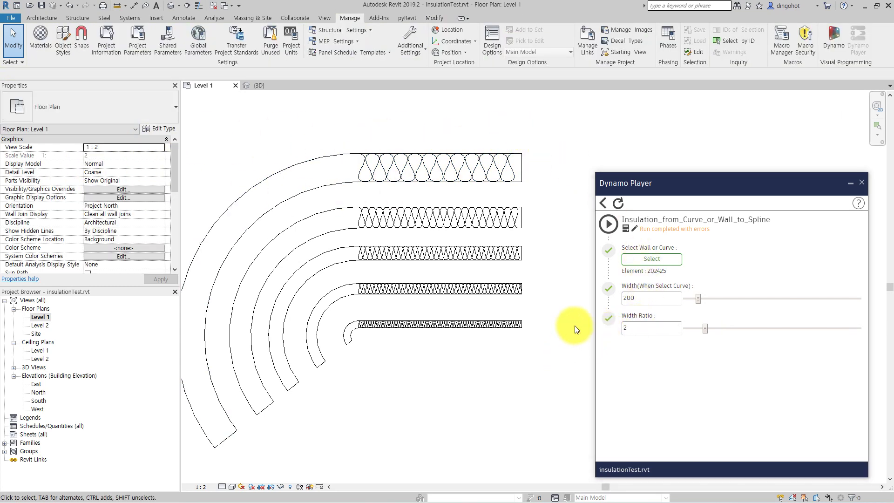
left_click(611, 228)
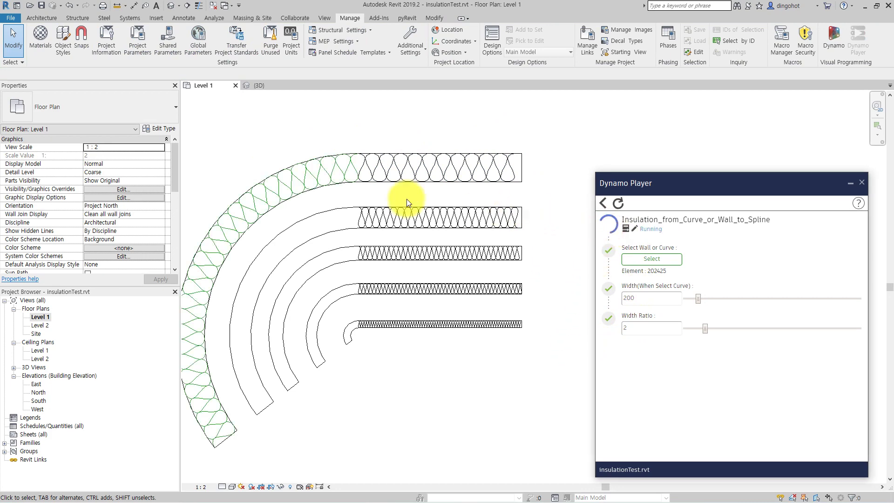
scroll(328, 130, "up", 3)
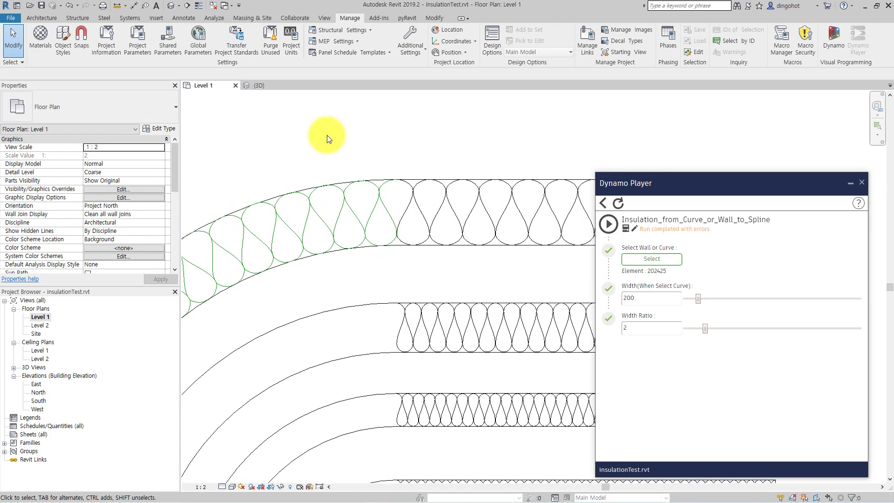
scroll(340, 205, "down", 2)
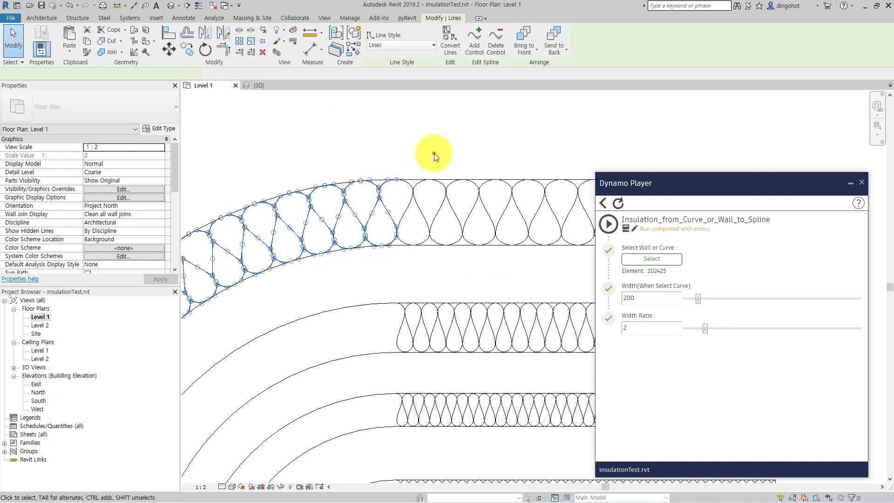
mouse_move(434, 153)
middle_mouse_down()
mouse_move(450, 132)
mouse_move(489, 215)
mouse_move(526, 100)
middle_mouse_up()
left_click(291, 183)
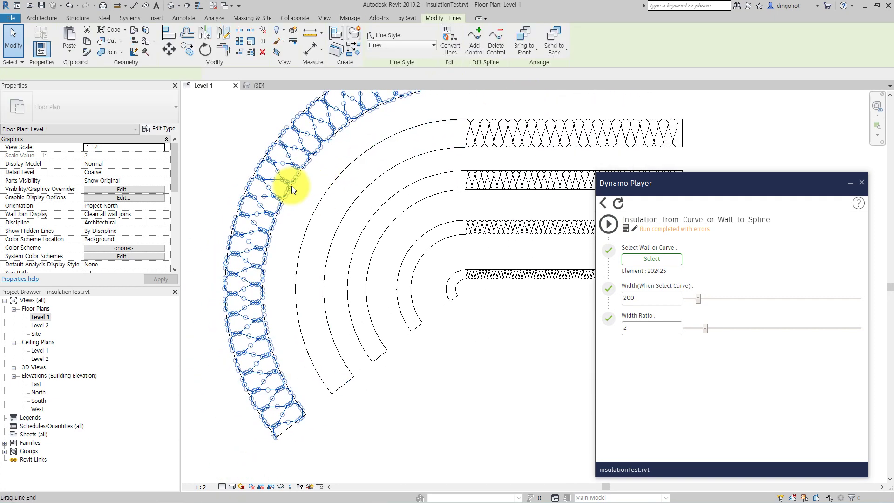
scroll(292, 186, "down", 2)
left_click(529, 164)
scroll(500, 163, "up", 2)
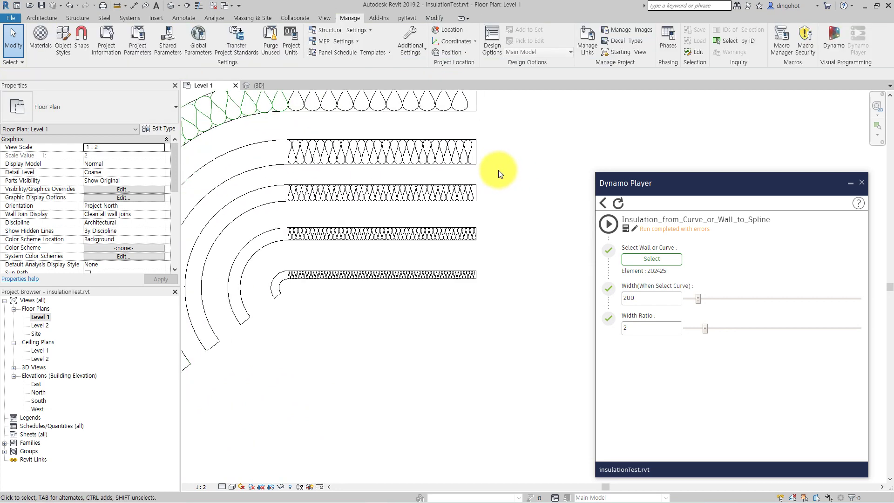
middle_click_drag(348, 151, 432, 167)
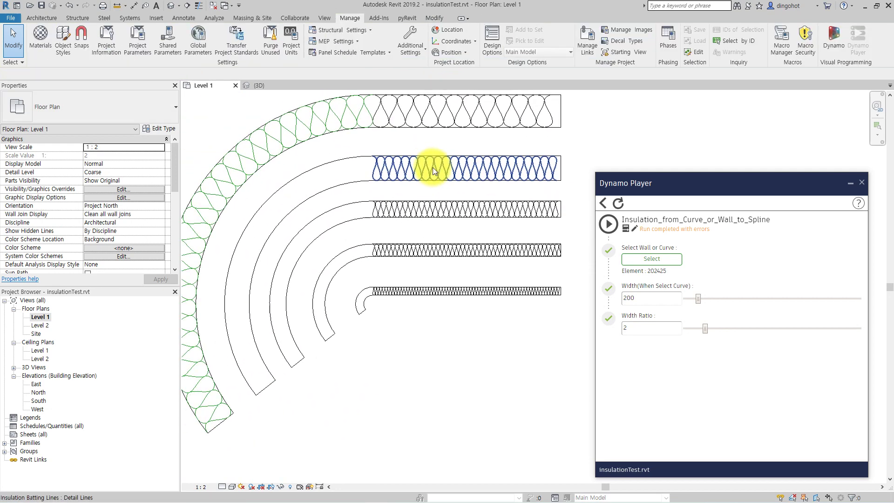
left_click(432, 166)
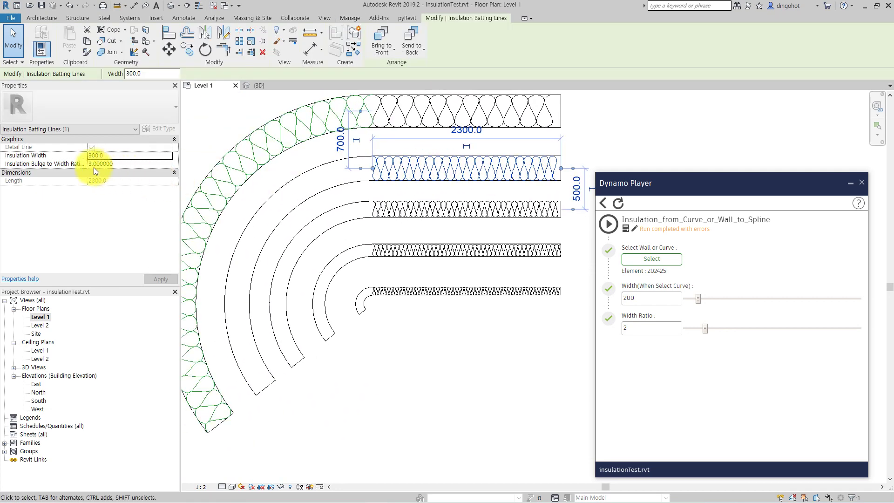
left_click(506, 362)
Run the insulation script on the second arc wall with Width Ratio 3
double_click(647, 329)
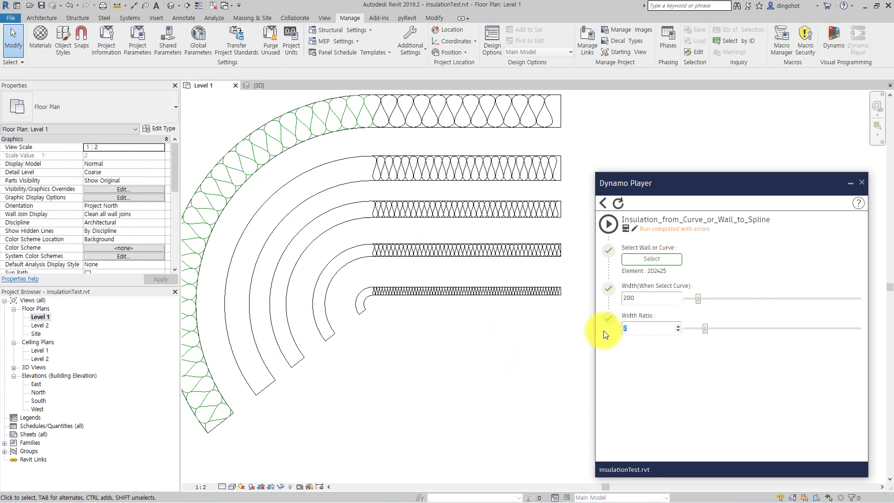
type("3")
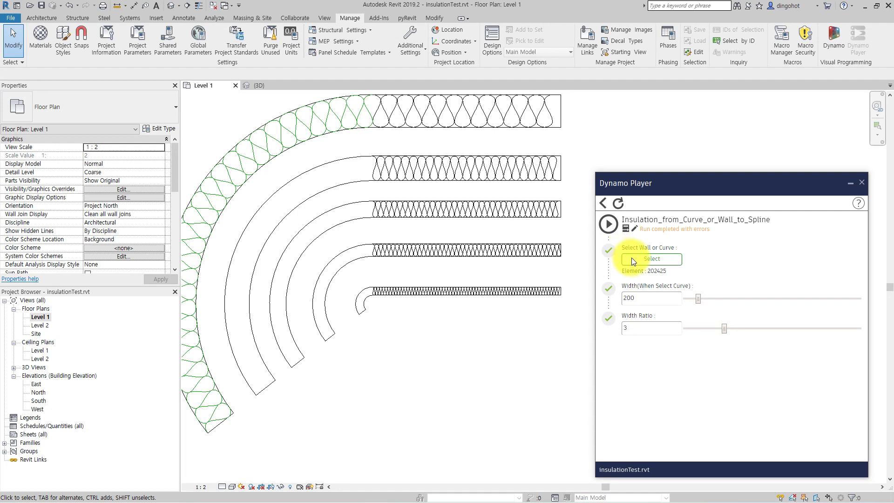
left_click(631, 258)
left_click(358, 183)
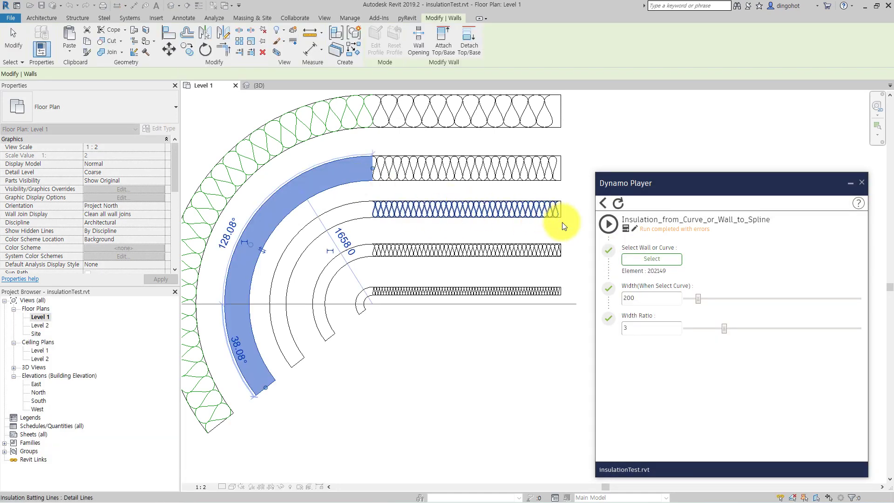
left_click(608, 223)
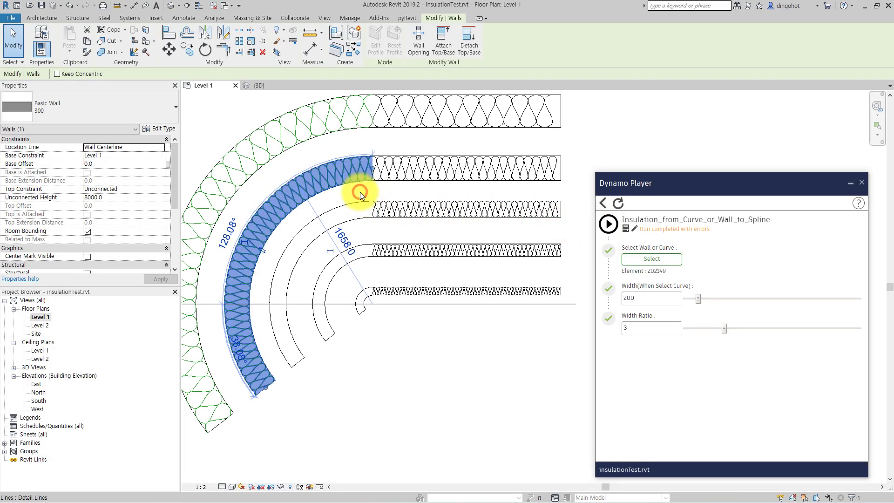
Pan to and inspect the new insulation spline on the second arc
scroll(361, 193, "up", 2)
key("Escape")
middle_click_drag(370, 193, 384, 218)
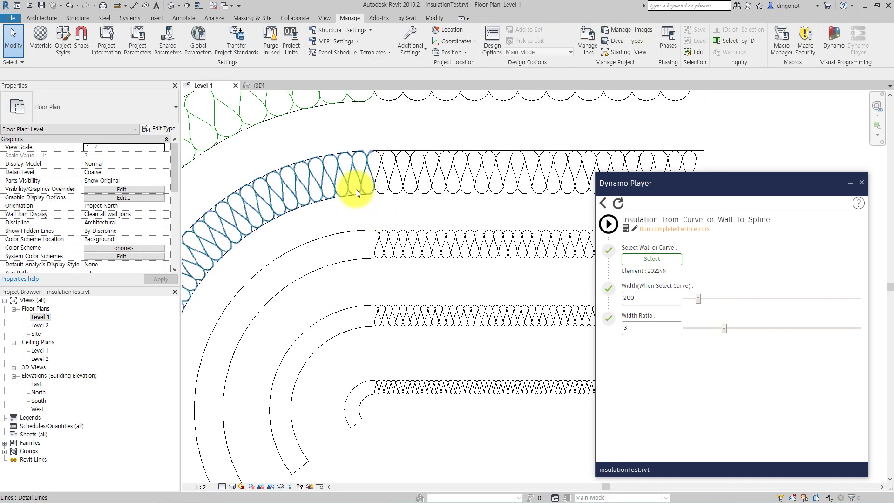
left_click(356, 193)
scroll(411, 219, "down", 2)
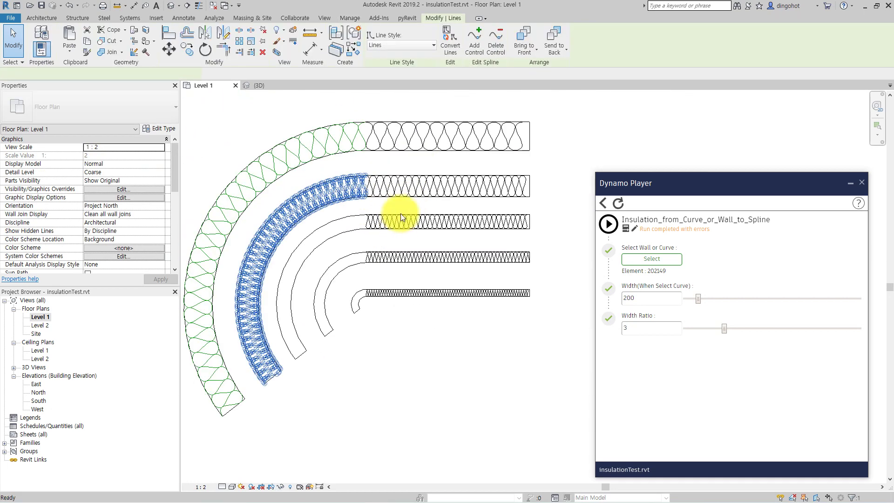
scroll(398, 348, "down", 2)
left_click(395, 342)
scroll(395, 330, "up", 1)
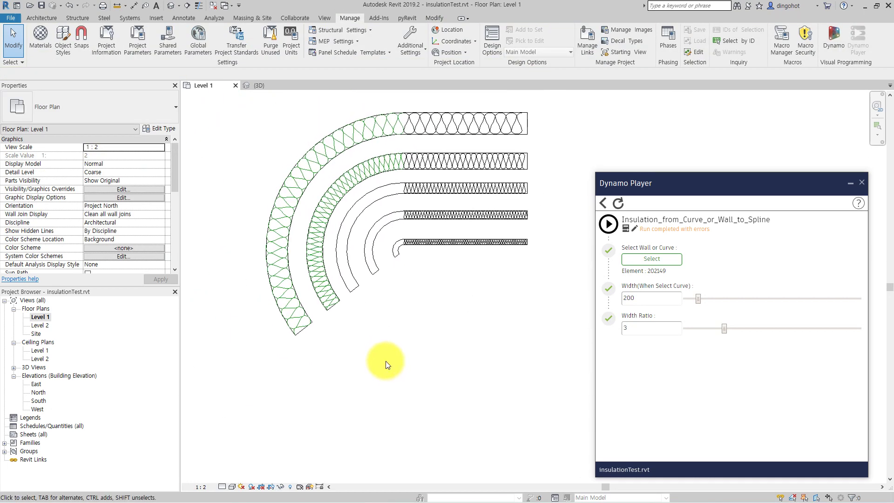
scroll(384, 303, "up", 1)
scroll(353, 305, "up", 1)
scroll(295, 384, "up", 2)
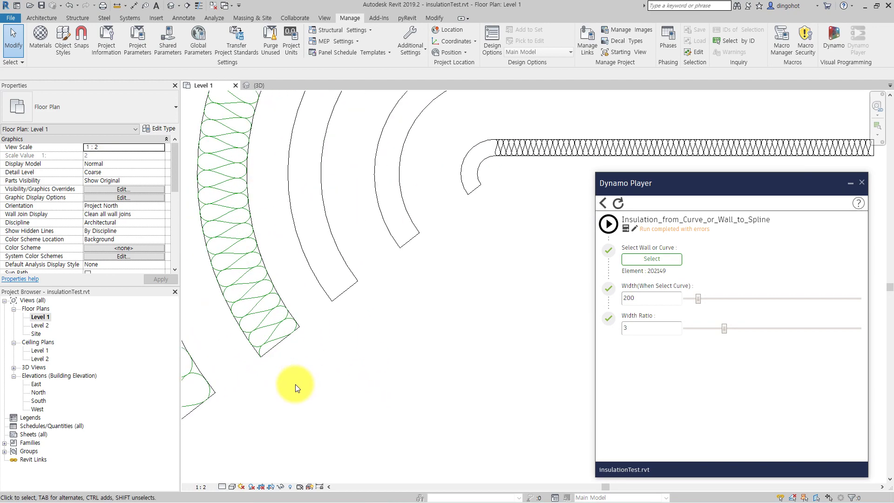
scroll(270, 359, "up", 1)
scroll(270, 359, "up", 2)
scroll(270, 359, "down", 5)
scroll(279, 372, "up", 1)
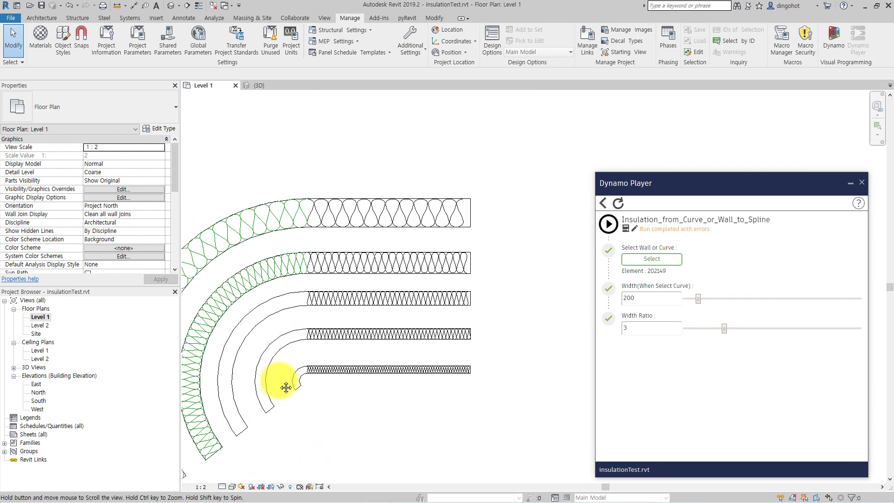
scroll(309, 280, "up", 2)
scroll(329, 254, "up", 2)
scroll(263, 224, "up", 2)
middle_click_drag(264, 225, 306, 370)
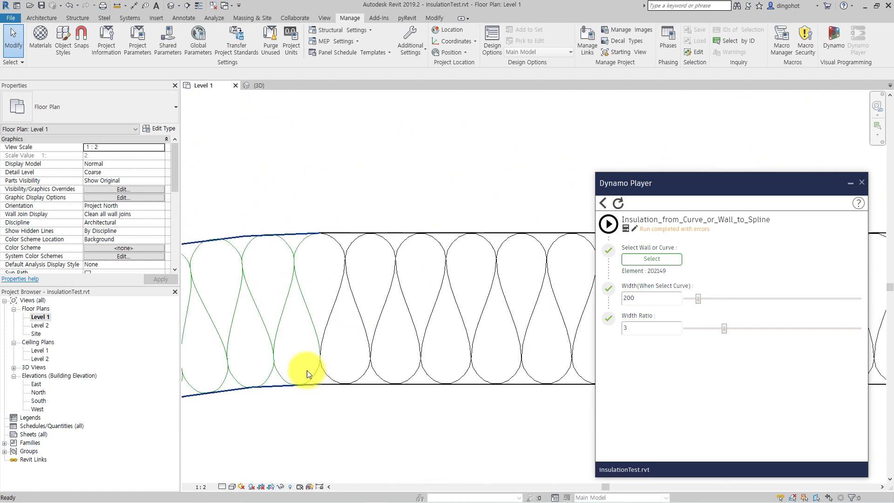
left_click(302, 289)
left_click(345, 205)
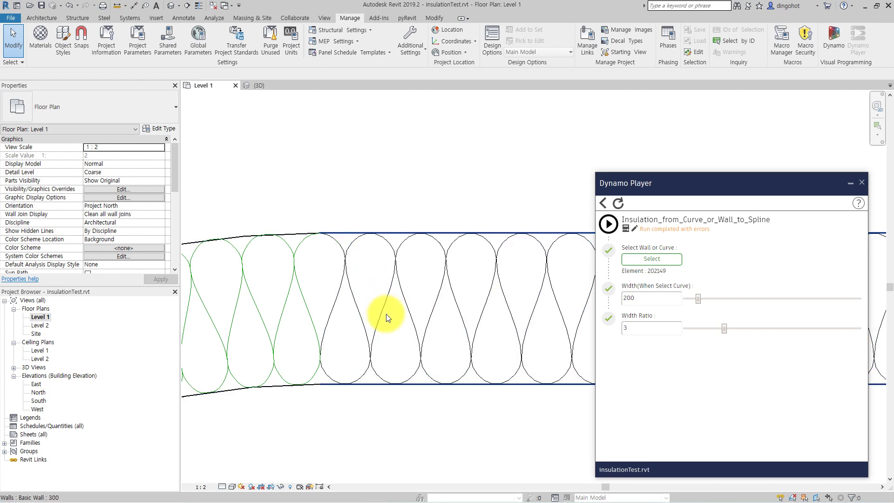
scroll(382, 315, "down", 5)
Set the middle straight batting's Insulation Bulge to Width Ratio to 1 in Properties
left_click(417, 317)
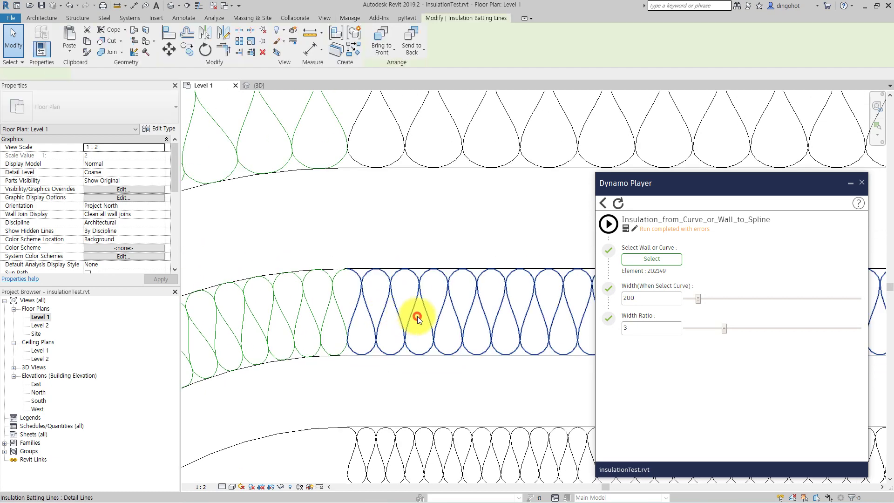
left_click(295, 255)
scroll(314, 300, "down", 2)
scroll(340, 295, "down", 2)
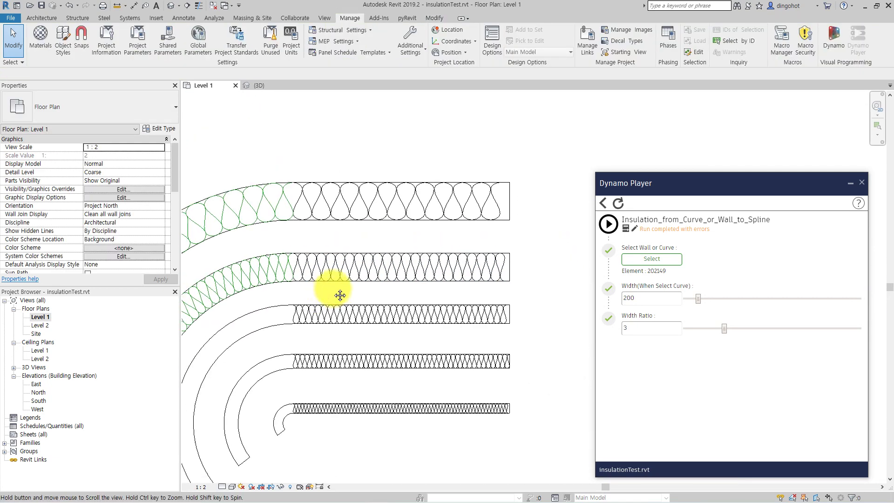
scroll(426, 309, "down", 2)
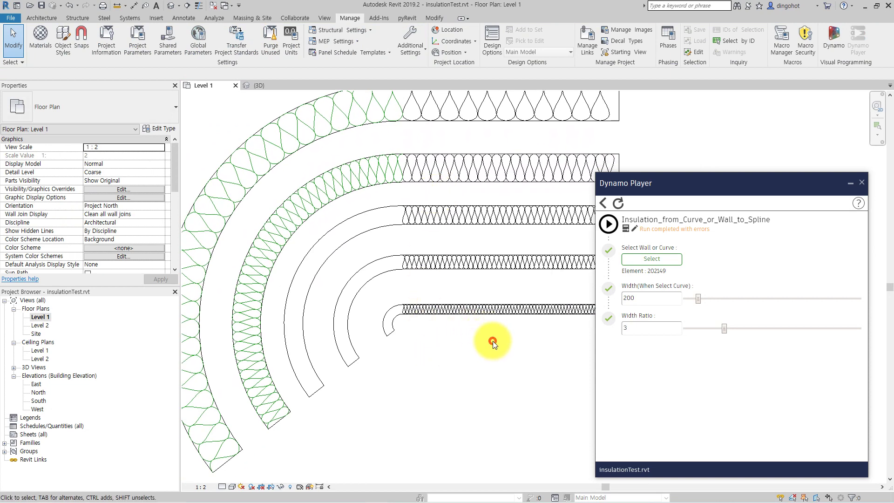
left_click(423, 216)
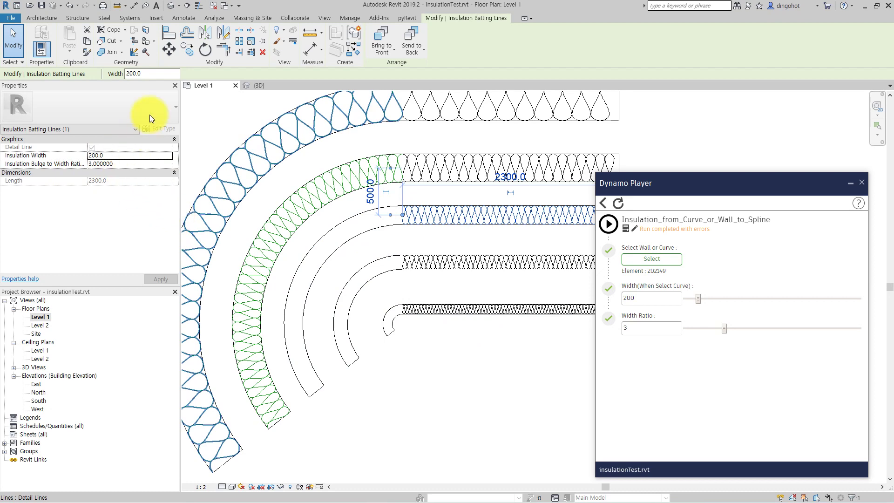
left_click(127, 162)
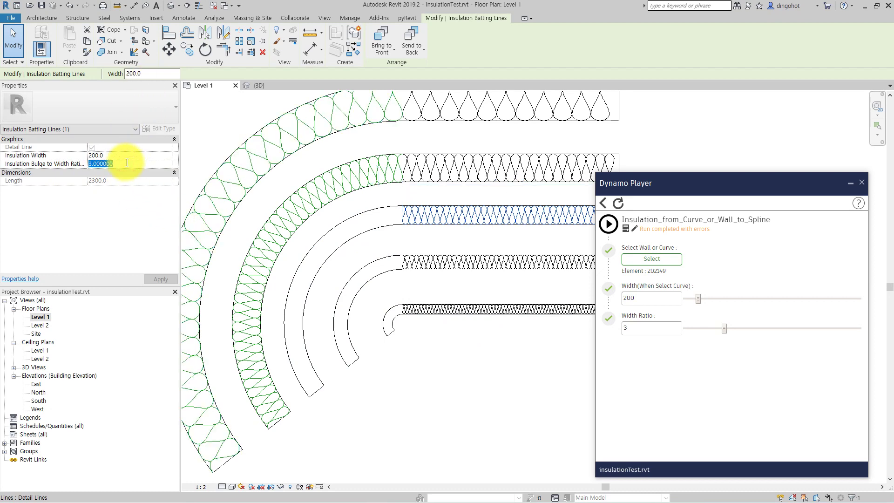
type("1")
left_click(207, 149)
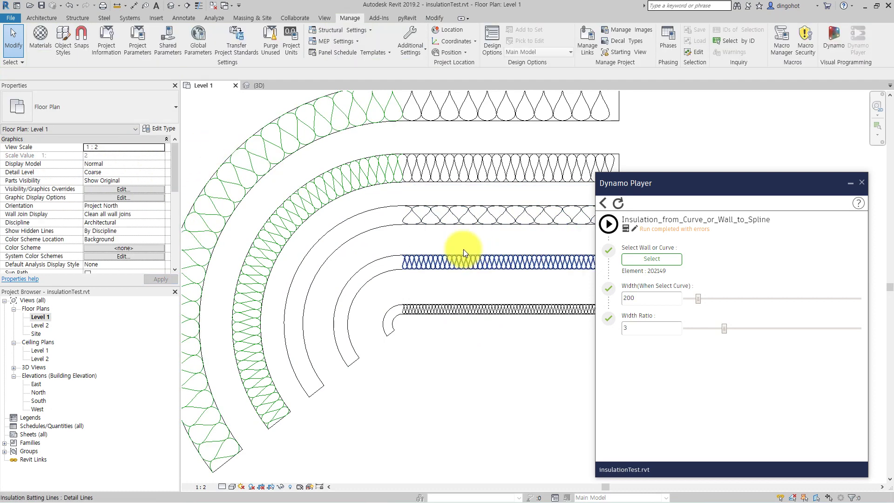
scroll(463, 249, "up", 2)
Run the insulation script on the third arc wall with Width Ratio 1
left_click(640, 327)
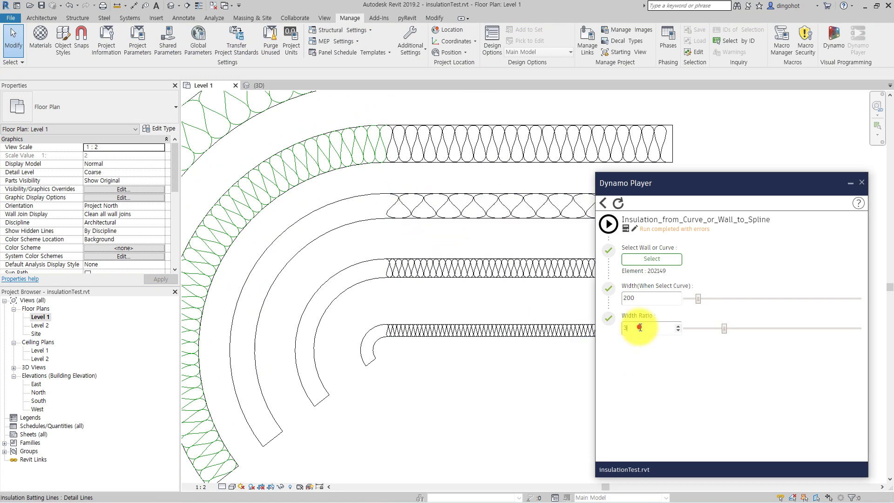
left_click(543, 379)
left_click(640, 260)
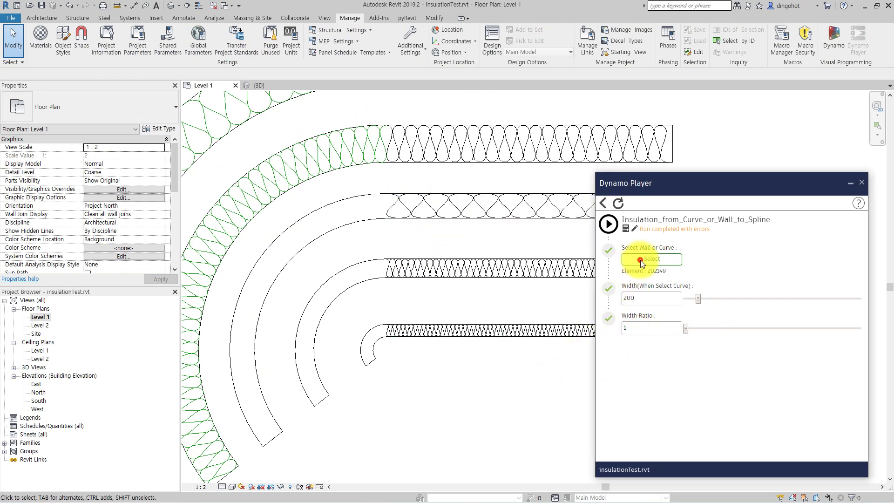
left_click(369, 223)
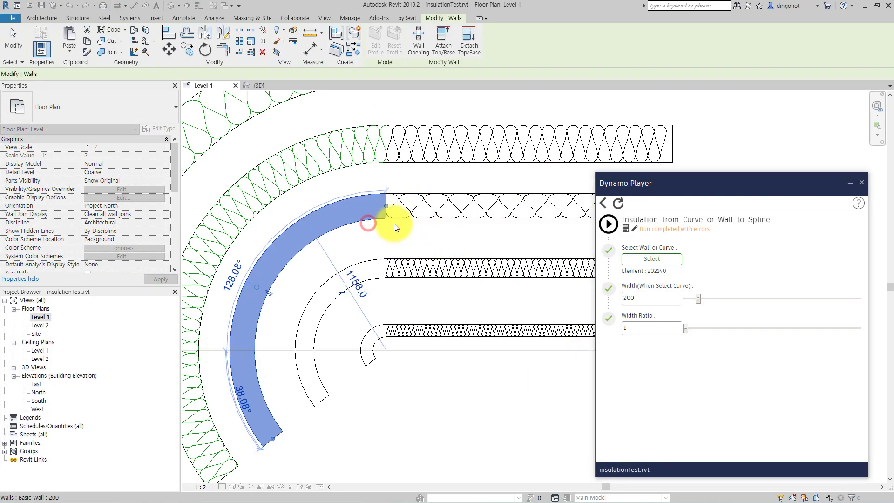
left_click(608, 230)
left_click(450, 394)
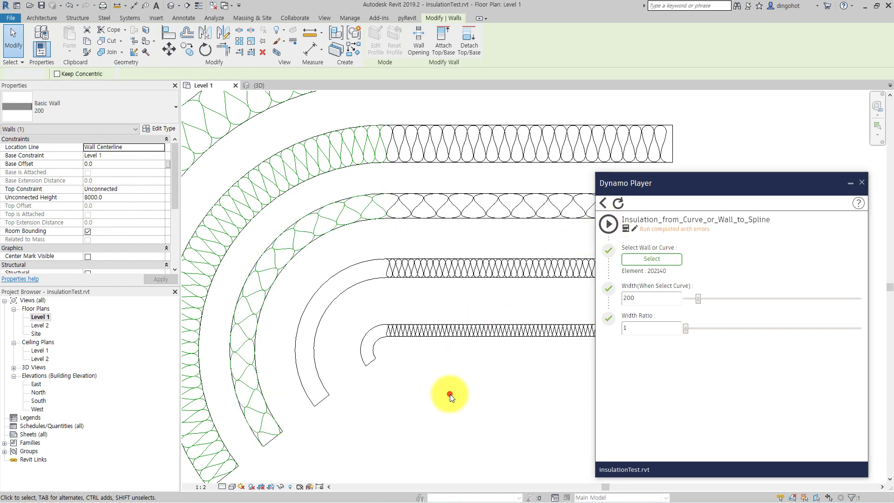
scroll(450, 394, "up", 3)
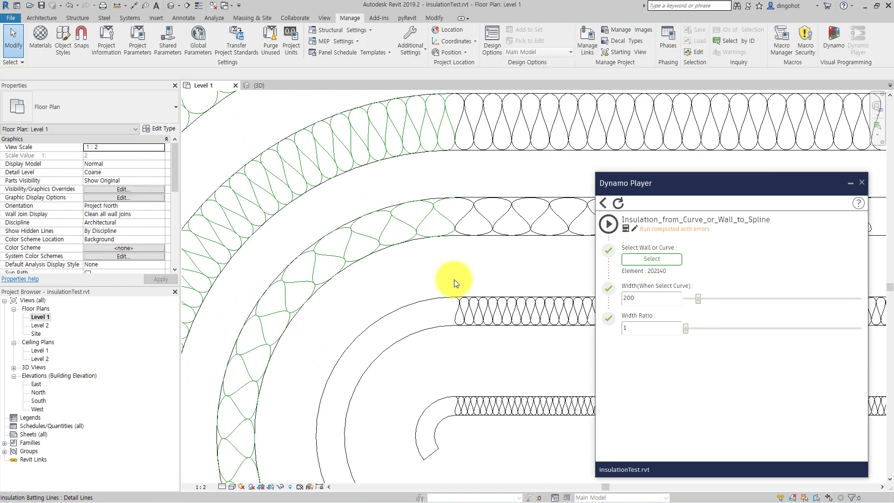
Change the third arc's insulation spline line style to Thin Lines
left_click(418, 221)
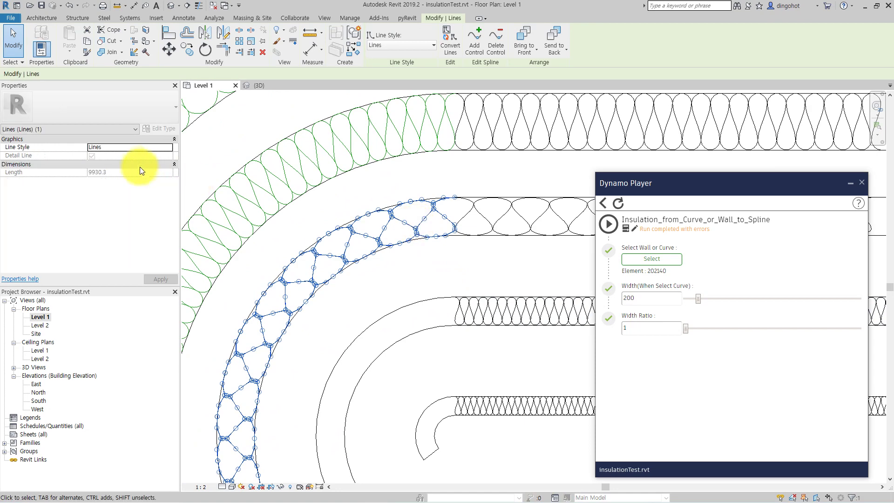
left_click(168, 147)
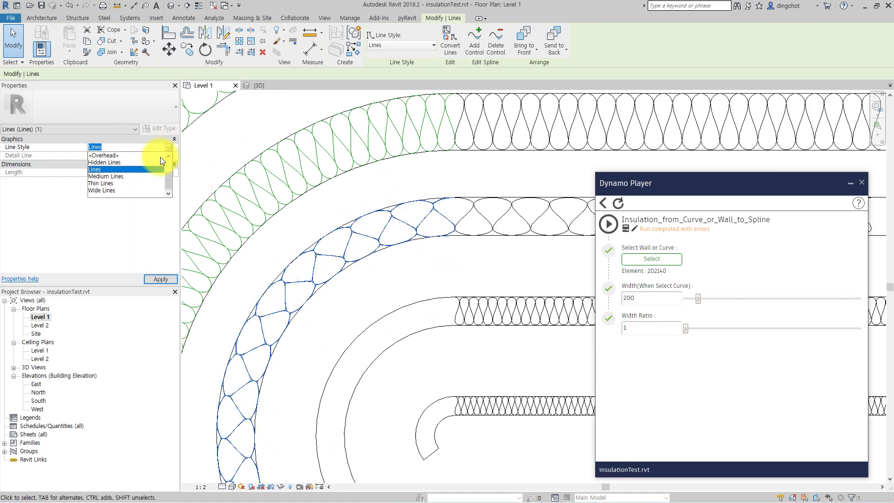
left_click(110, 185)
left_click(328, 206)
Set the fourth straight batting's Insulation Bulge to Width Ratio to 5
scroll(487, 256, "up", 2)
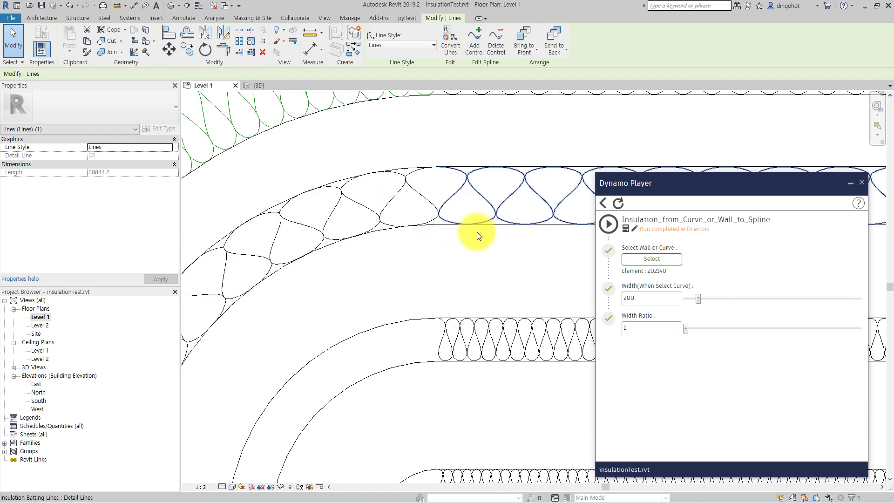
scroll(476, 250, "down", 3)
scroll(477, 251, "down", 2)
scroll(463, 207, "down", 2)
middle_click_drag(464, 208, 401, 270)
scroll(401, 270, "up", 2)
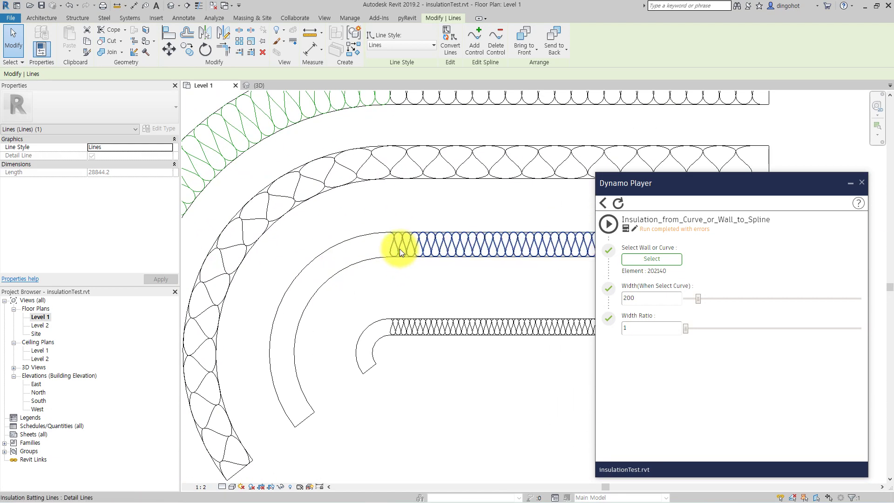
left_click(399, 248)
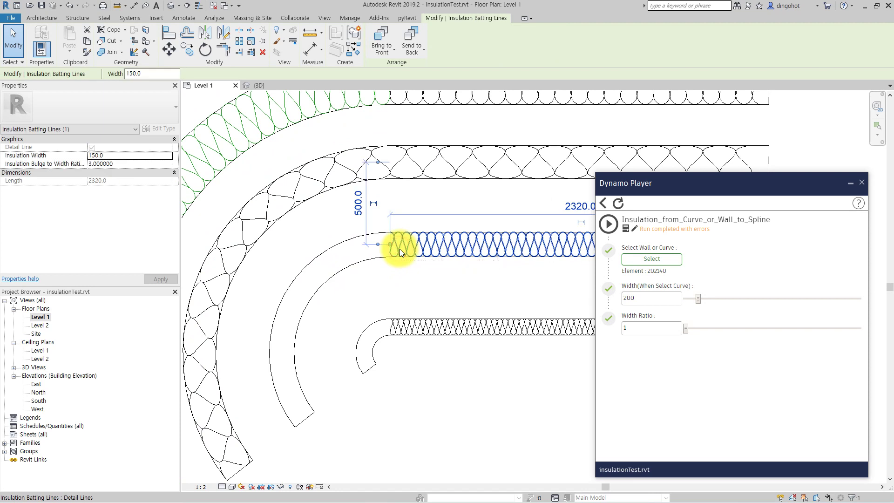
left_click(136, 165)
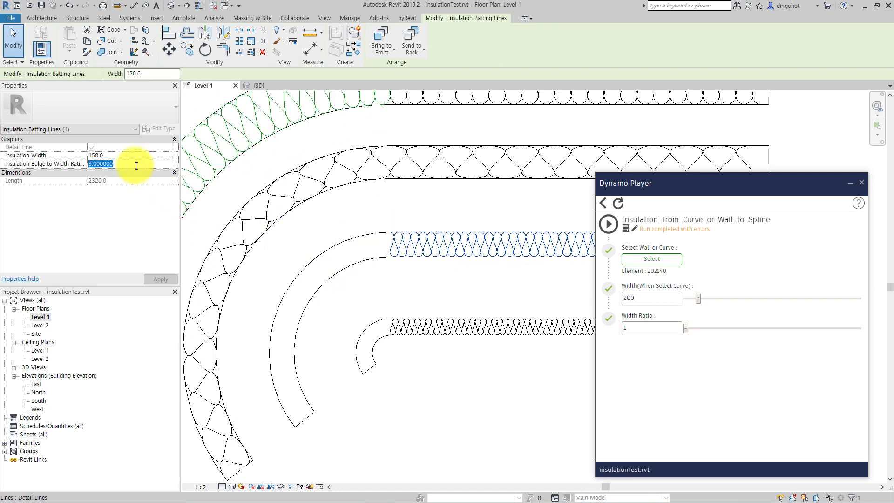
type("5")
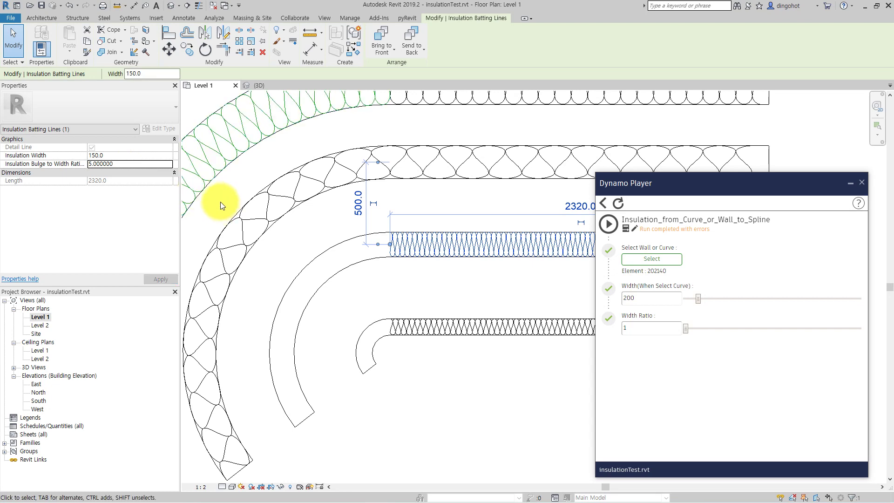
left_click(410, 292)
scroll(400, 283, "up", 2)
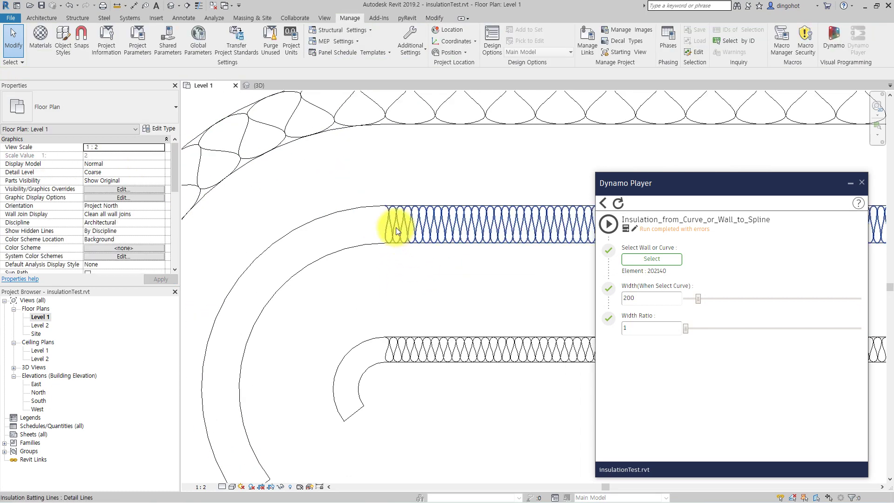
Check the reshaped fourth batting and shift the plan view slightly
left_click(396, 228)
left_click(398, 278)
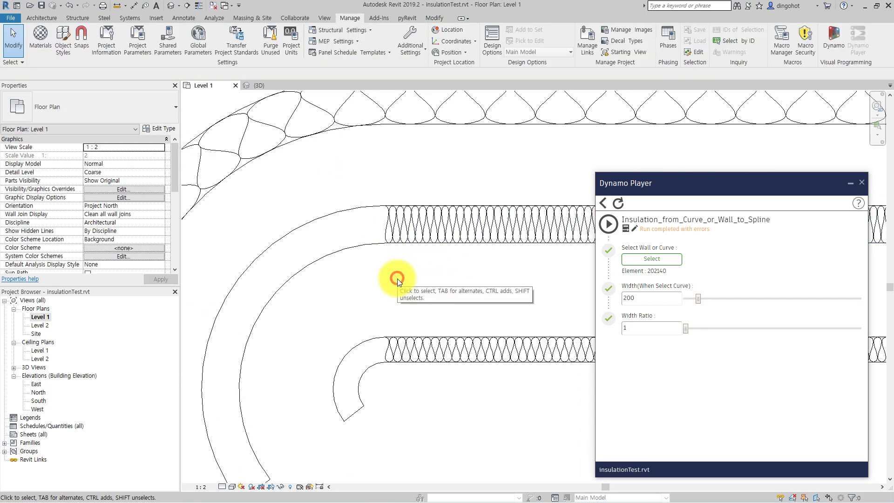
middle_click_drag(398, 278, 429, 258)
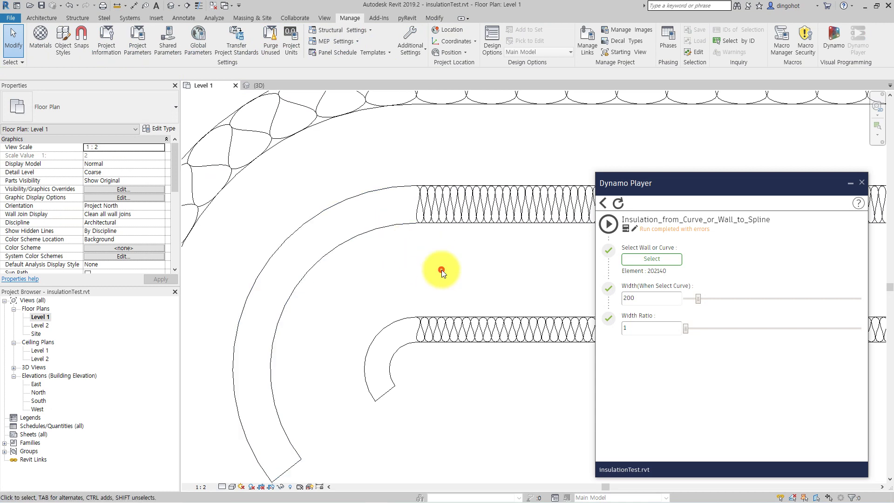
Run the insulation script on the large arc wall with Width Ratio 5
double_click(643, 327)
type("5")
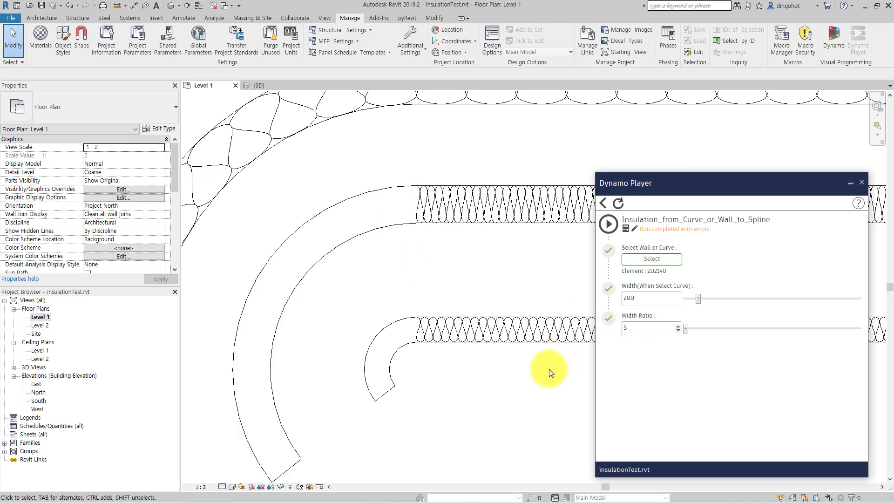
left_click(643, 259)
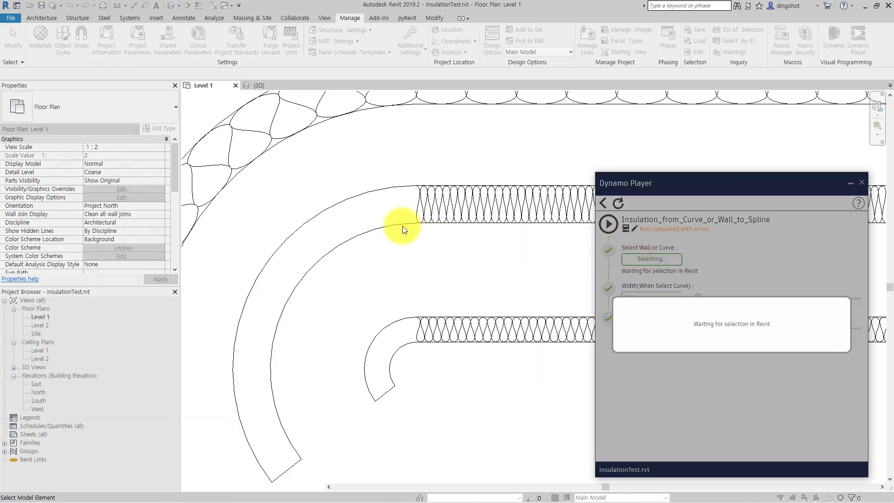
left_click(397, 224)
left_click(608, 224)
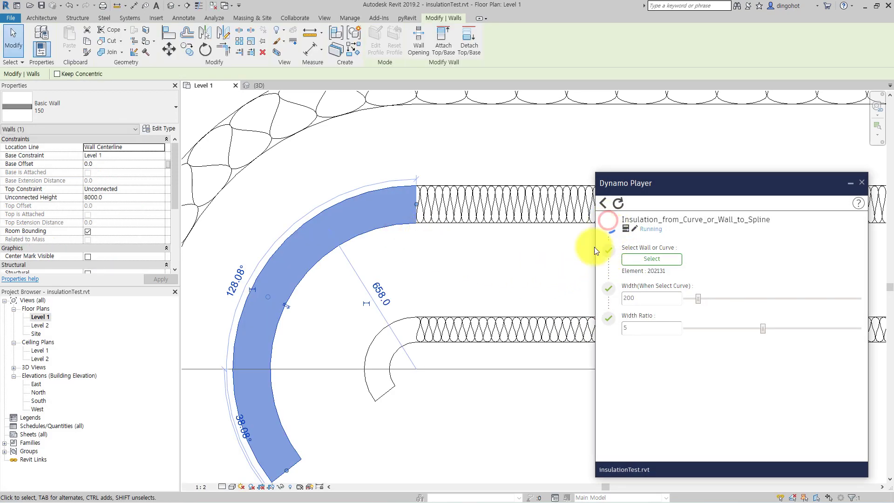
left_click(448, 267)
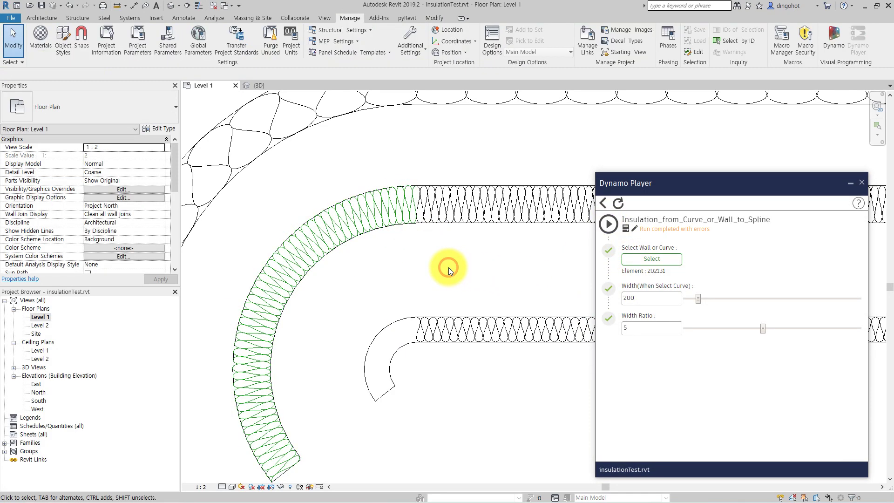
scroll(442, 258, "up", 2)
scroll(424, 242, "up", 2)
Set the lower wall's straight batting Insulation Bulge to Width Ratio to 1 and apply
scroll(398, 272, "up", 2)
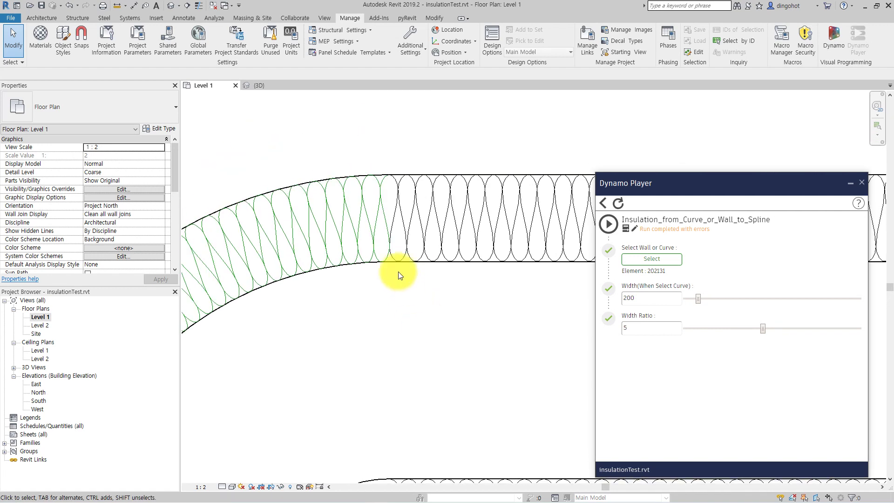
scroll(417, 214, "up", 2)
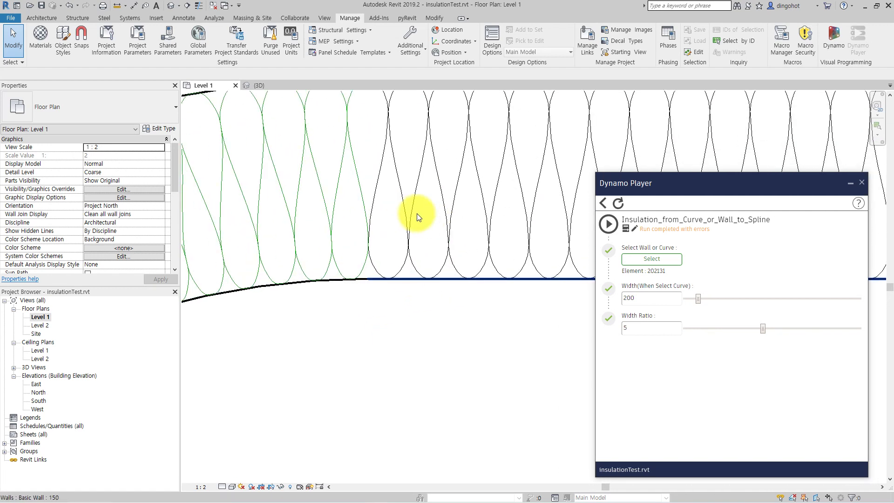
scroll(417, 213, "down", 2)
scroll(416, 214, "down", 2)
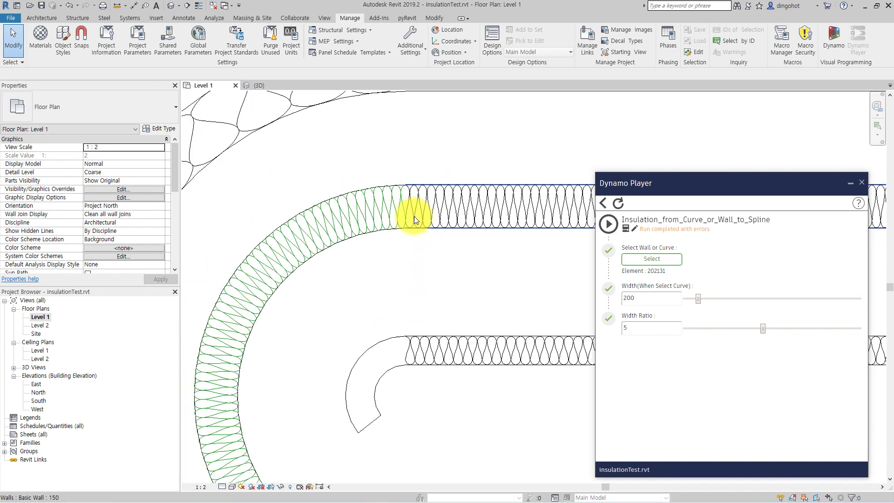
scroll(410, 243, "down", 2)
scroll(395, 223, "down", 1)
scroll(388, 219, "up", 2)
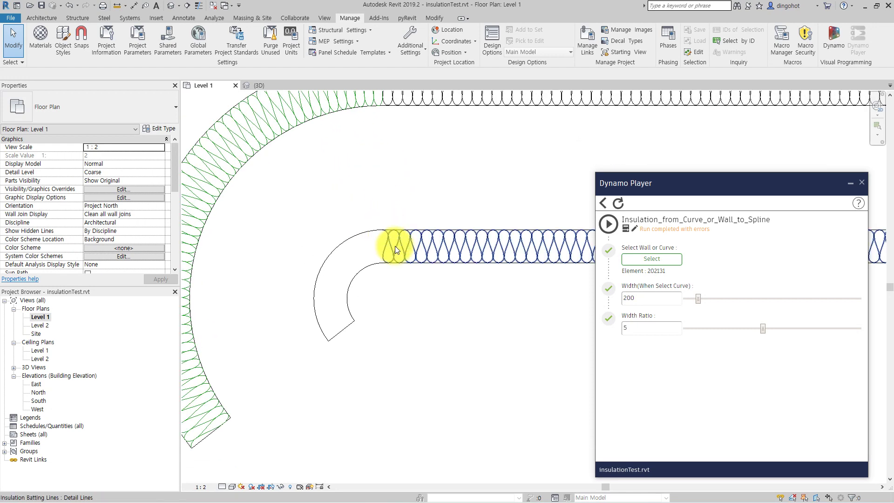
left_click(397, 253)
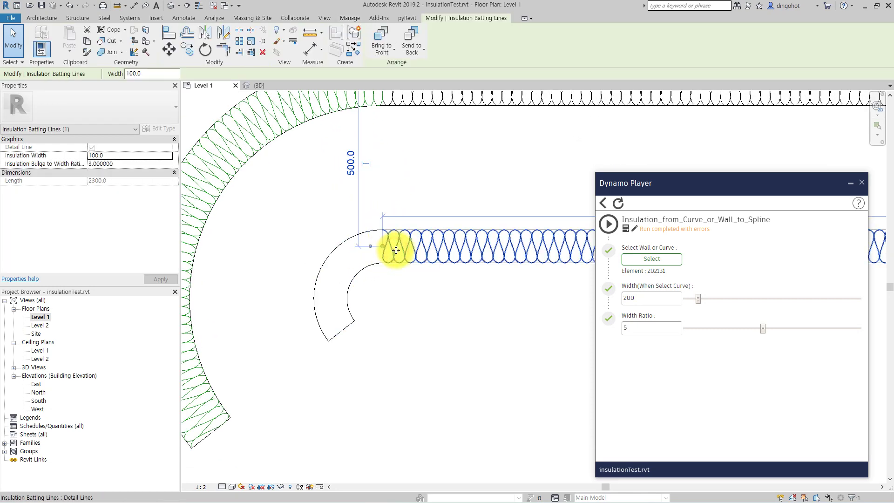
scroll(389, 254, "up", 2)
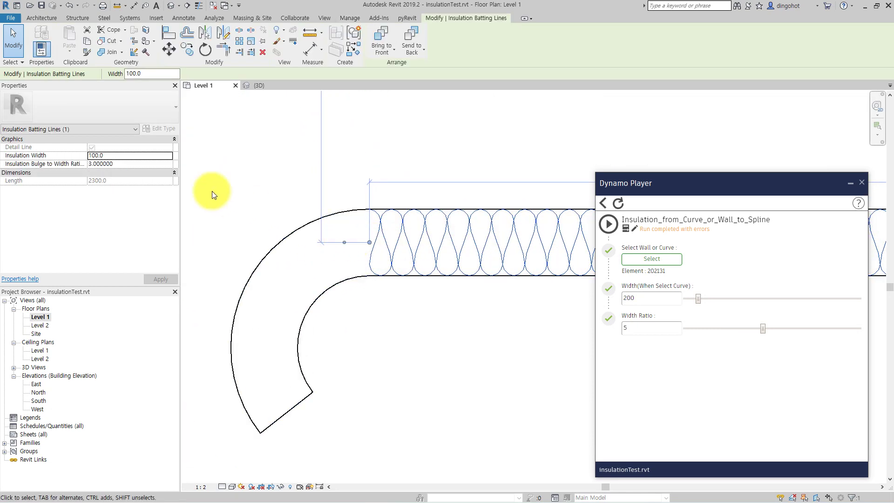
left_click(140, 165)
type("1")
left_click(260, 174)
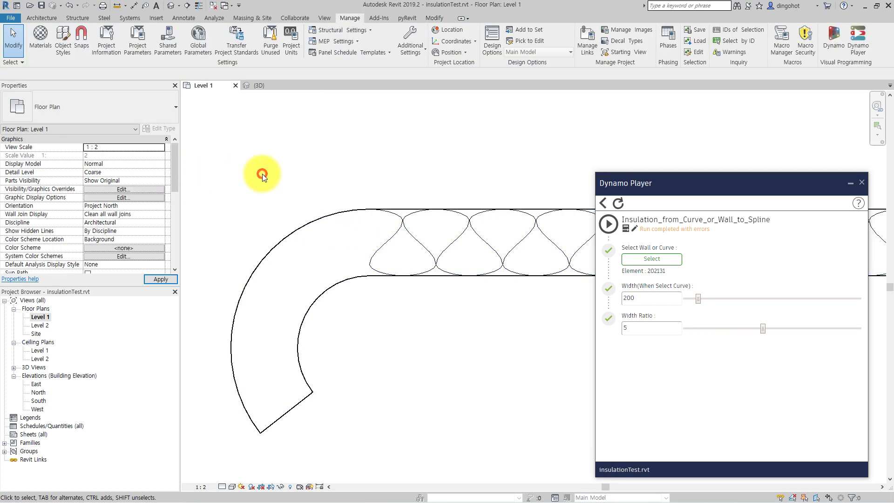
Inspect the small curved wall and focus Dynamo Player's Width Ratio field
scroll(456, 325, "down", 3)
scroll(457, 325, "up", 2)
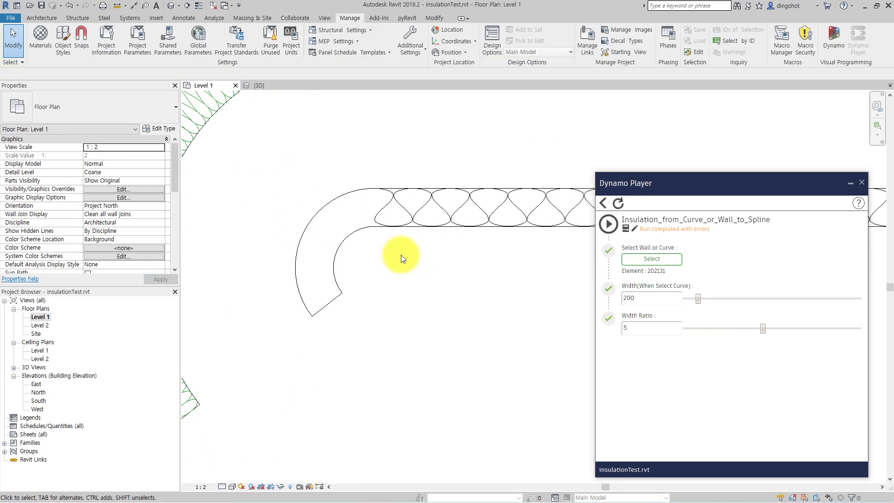
left_click(348, 239)
left_click(486, 304)
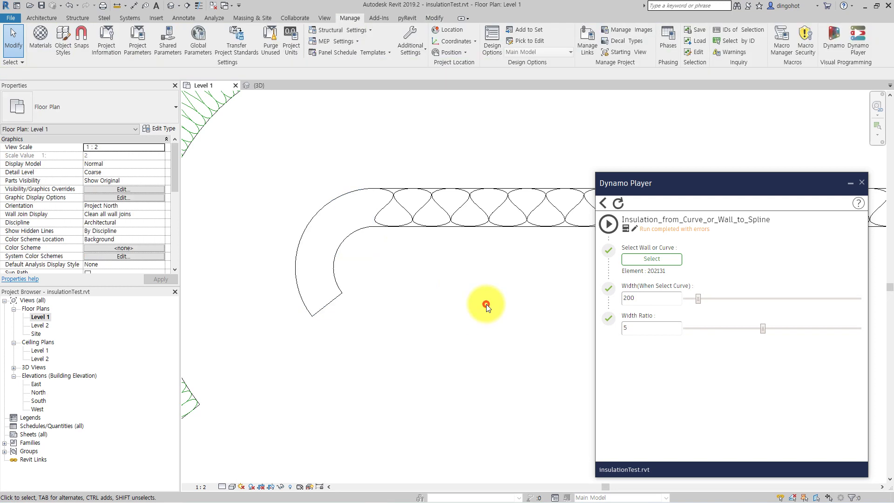
left_click(627, 329)
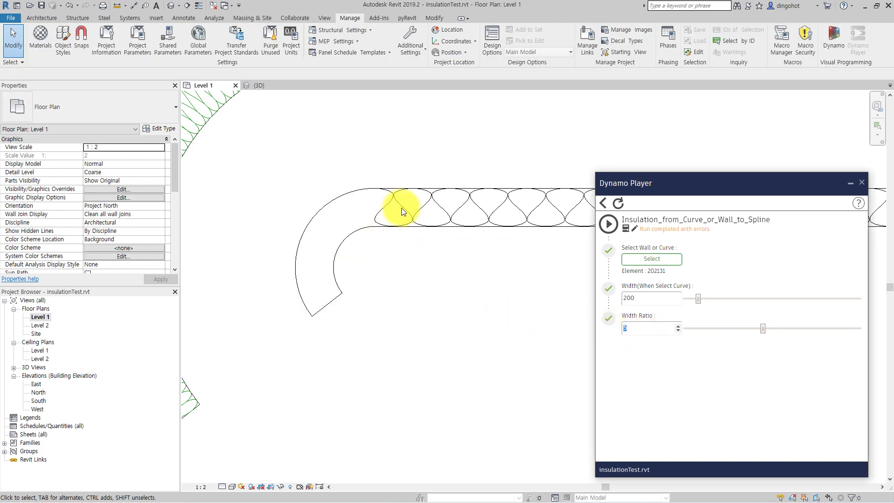
Inspect the straight batting line near the small arc wall
left_click(409, 224)
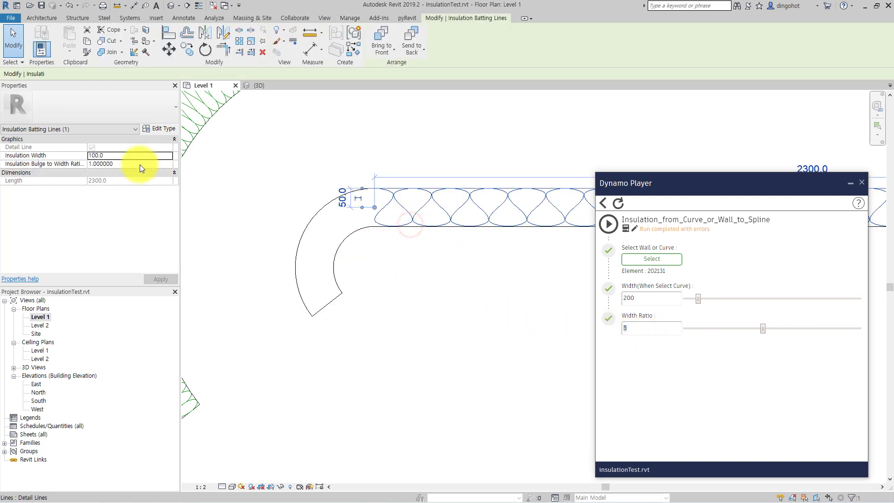
left_click(231, 190)
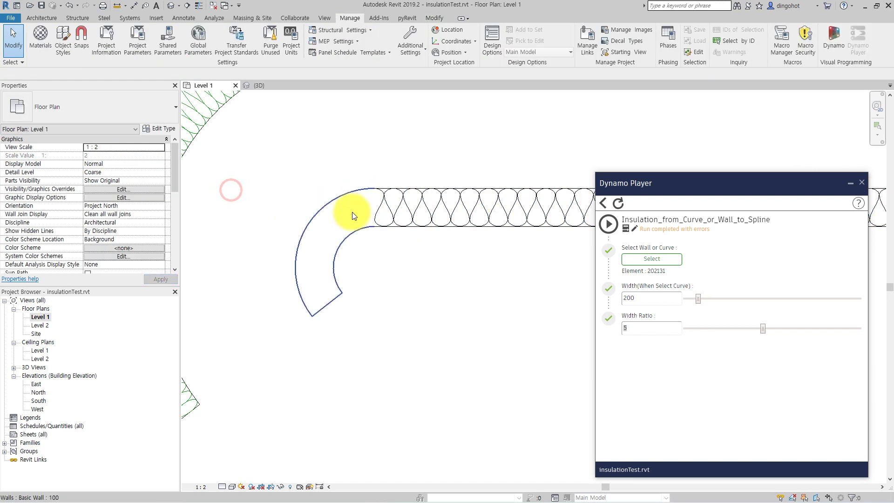
left_click(461, 296)
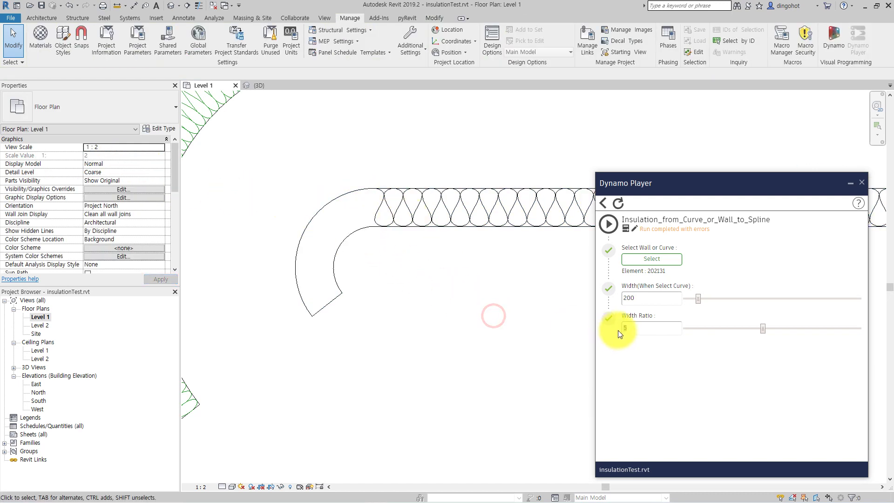
Run the insulation script on the small arc wall with Width Ratio 2
left_click(647, 326)
type("2")
left_click(551, 339)
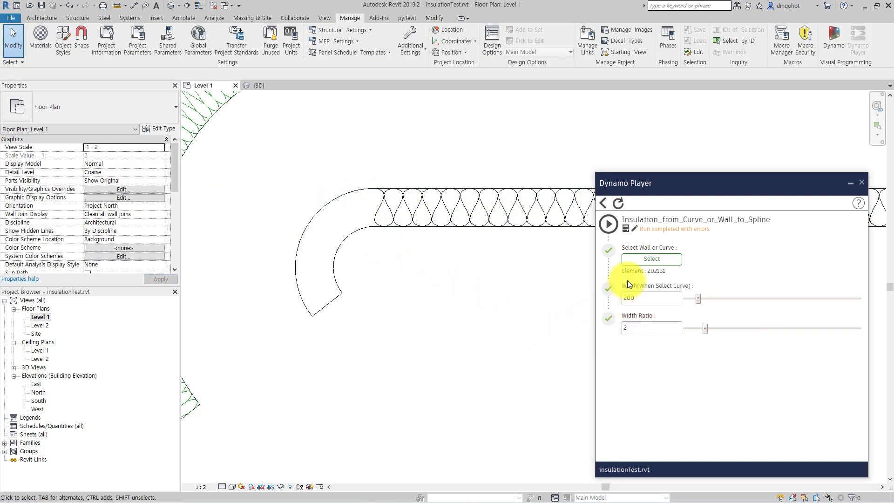
left_click(646, 264)
left_click(356, 233)
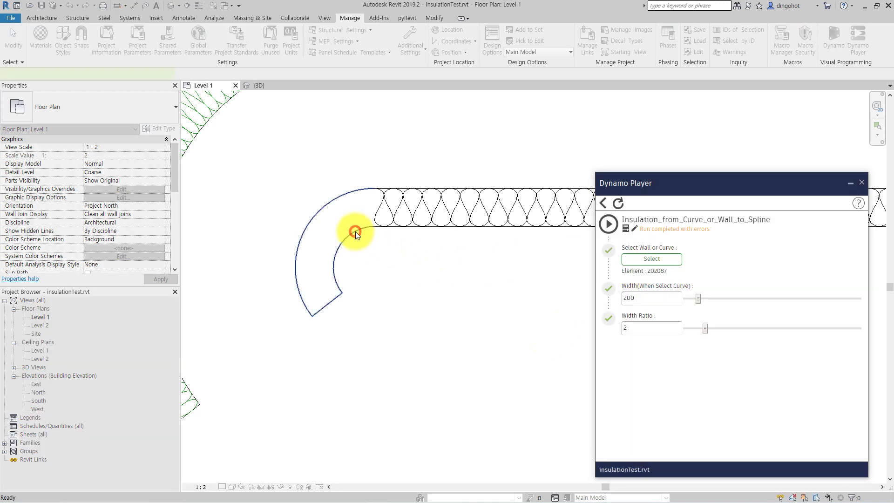
left_click(608, 224)
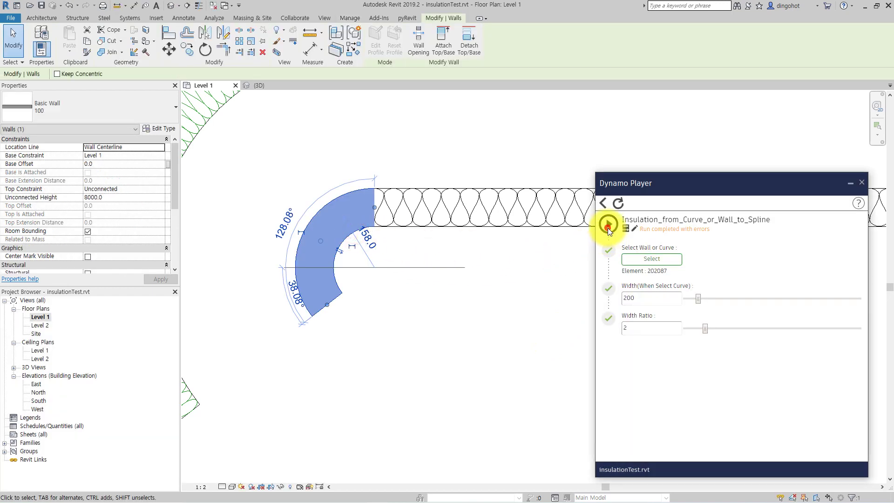
left_click(502, 270)
scroll(501, 269, "up", 2)
scroll(473, 270, "up", 2)
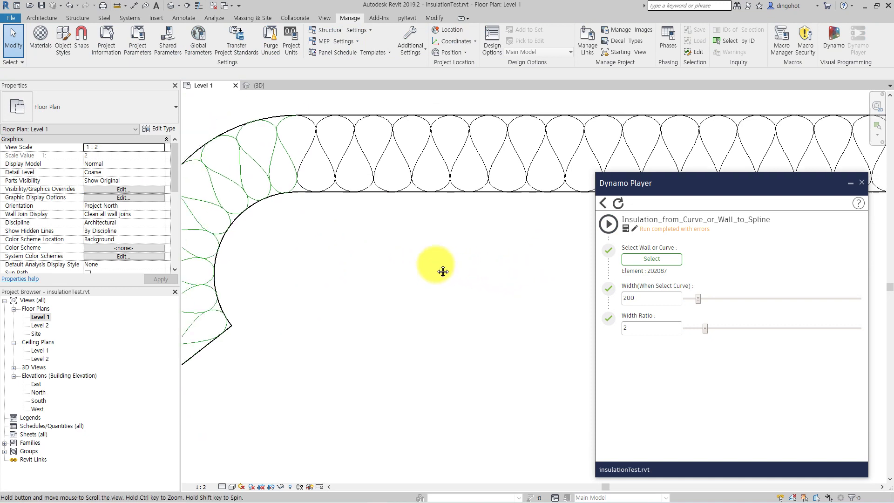
Restyle the arc's insulation spline to Thin Lines, trying Hidden Lines first
left_click(416, 211)
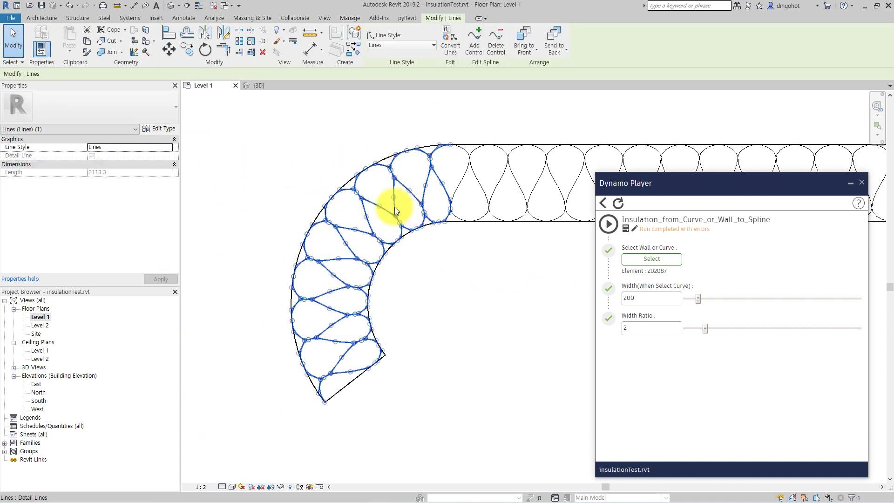
left_click(168, 147)
left_click(121, 184)
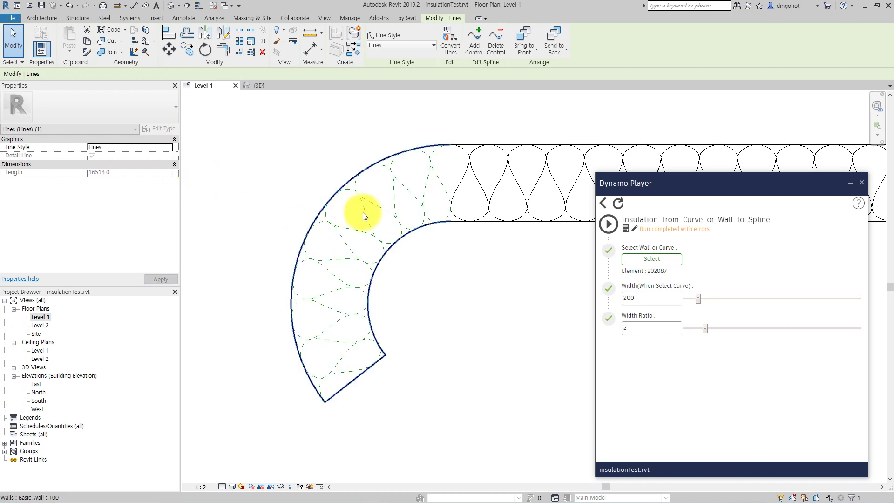
left_click(374, 205)
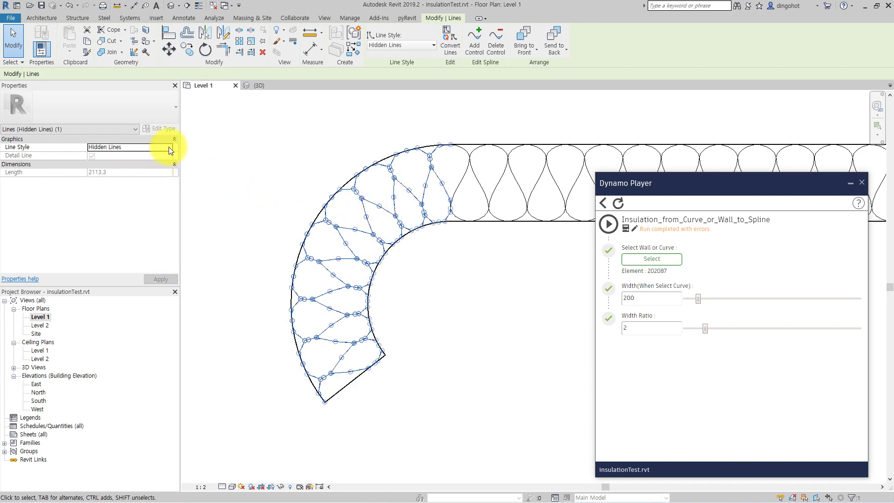
left_click(169, 148)
scroll(116, 177, "down", 2)
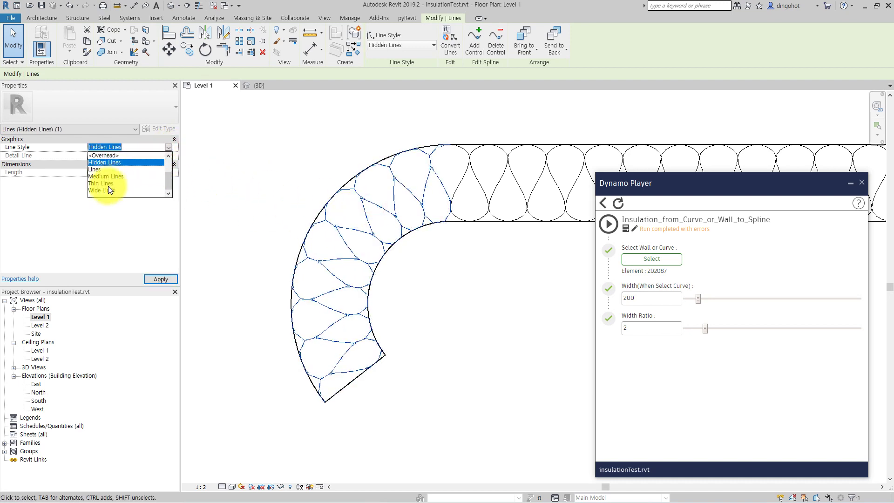
left_click(108, 183)
left_click(272, 172)
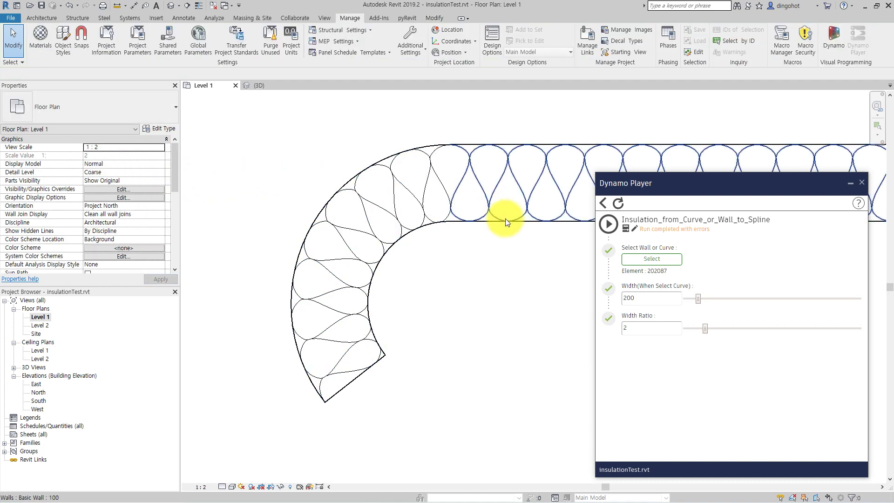
Pan and zoom in tightly on the right end of the top wall's insulation batting
scroll(504, 219, "up", 1)
middle_click_drag(486, 275, 370, 262)
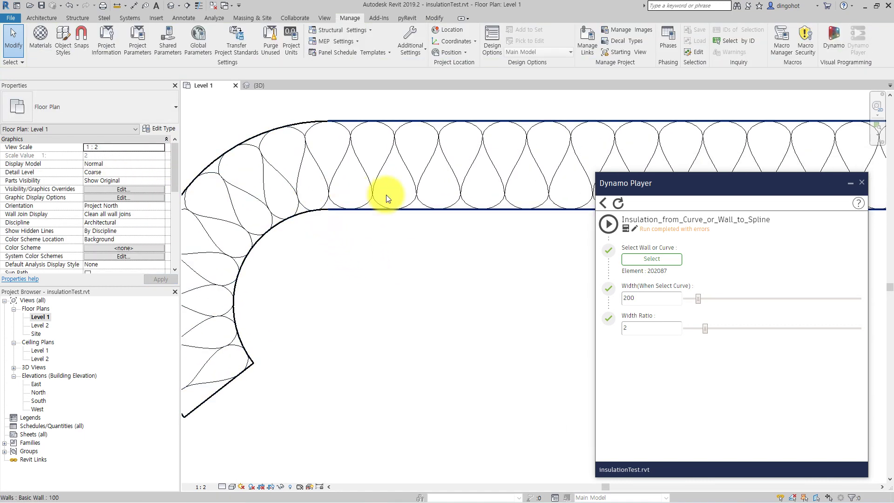
scroll(476, 209, "down", 1)
scroll(403, 231, "down", 2)
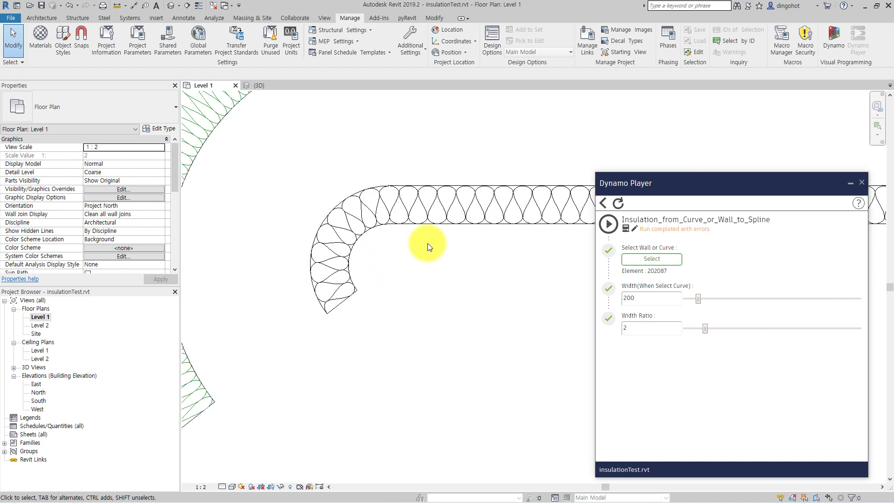
mouse_move(428, 243)
middle_mouse_down()
mouse_move(416, 254)
mouse_move(223, 249)
mouse_move(365, 245)
middle_mouse_up()
scroll(365, 245, "up", 1)
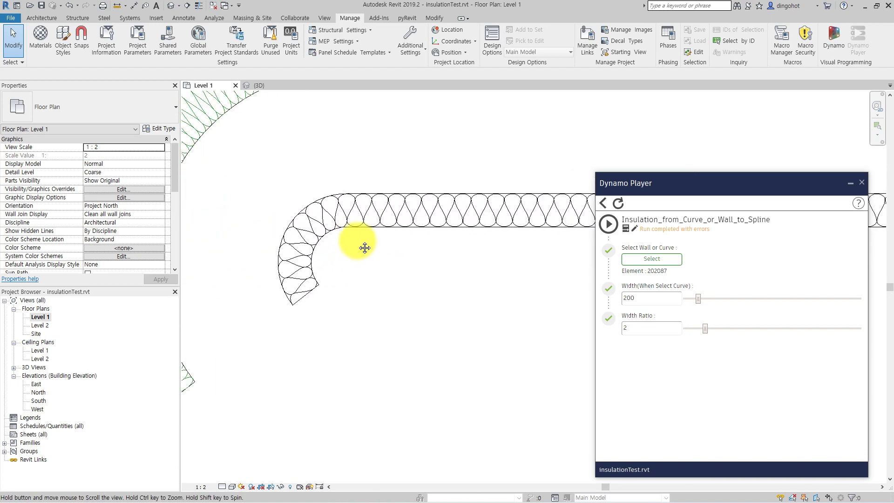
scroll(427, 243, "up", 1)
scroll(428, 241, "up", 1)
scroll(428, 241, "down", 1)
scroll(471, 275, "down", 1)
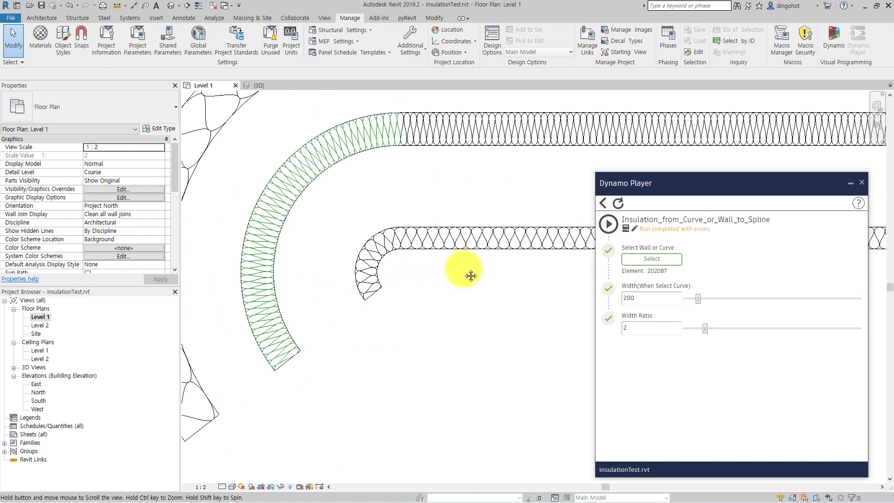
scroll(397, 193, "up", 1)
scroll(384, 177, "up", 1)
scroll(410, 359, "down", 1)
scroll(370, 239, "up", 1)
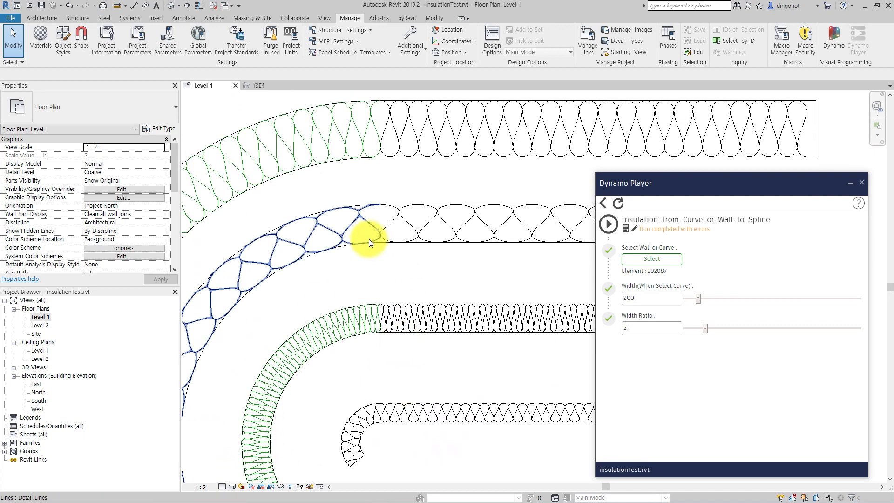
scroll(377, 182, "down", 1)
scroll(421, 175, "down", 1)
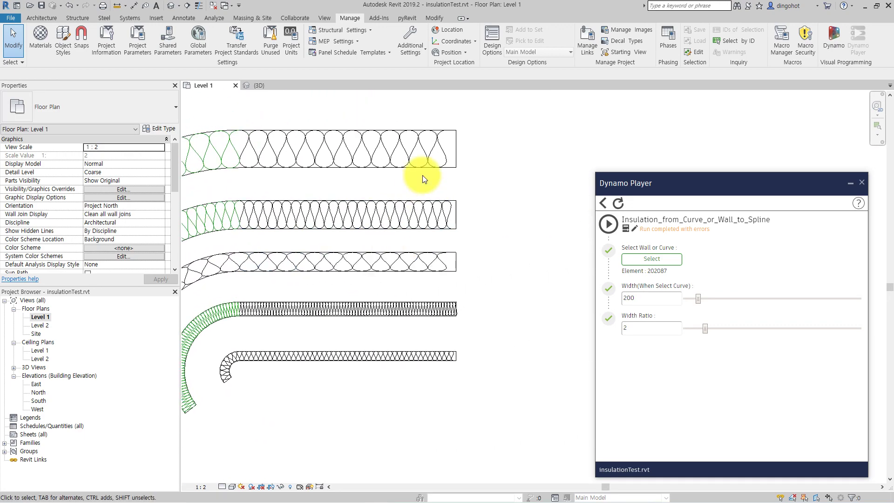
scroll(449, 156, "up", 1)
scroll(461, 148, "up", 1)
scroll(465, 241, "up", 1)
Select the top batting, begin a similar new line, cancel it, and zoom back out
left_click_drag(504, 203, 417, 249)
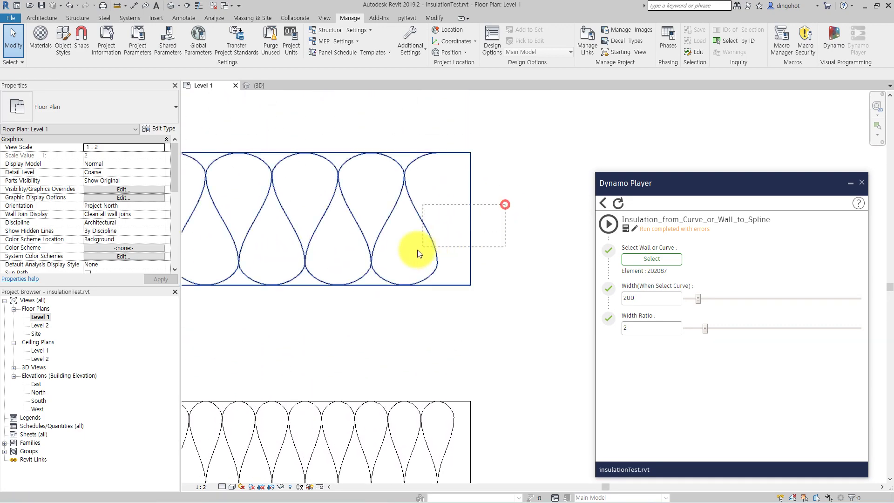
left_click(490, 202)
left_click(420, 216)
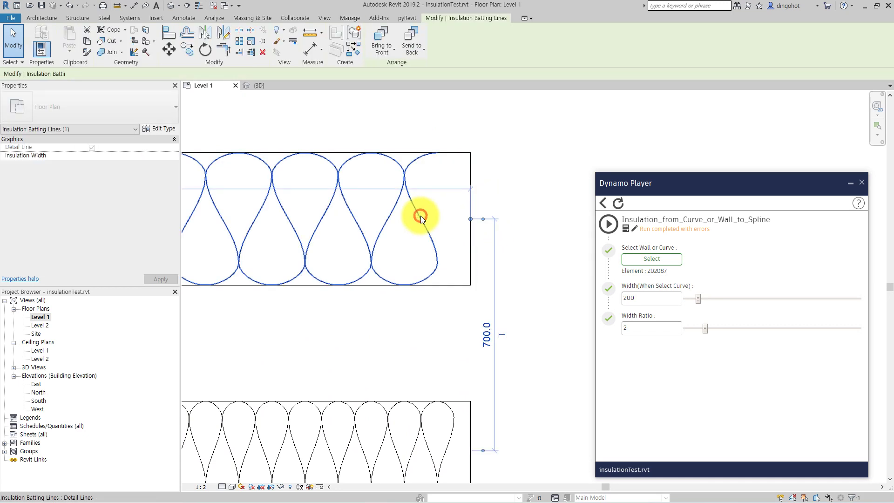
left_click(469, 219)
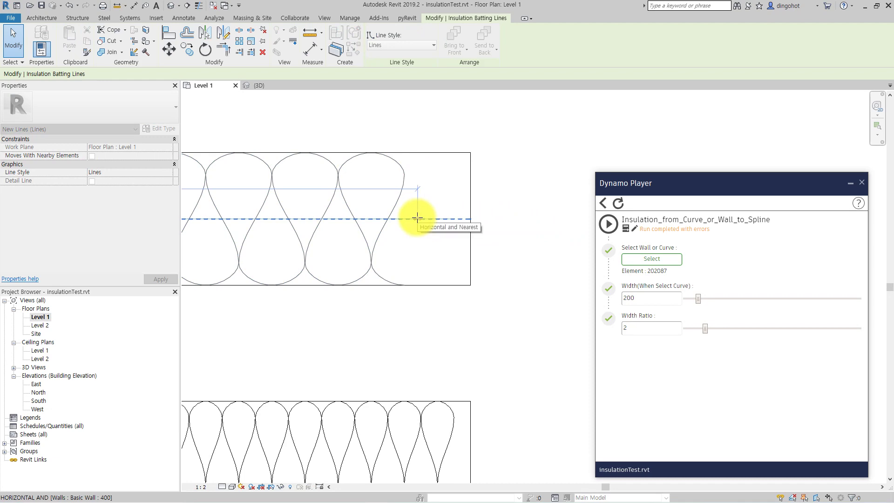
key("Escape")
key("Escape")
scroll(520, 229, "down", 3)
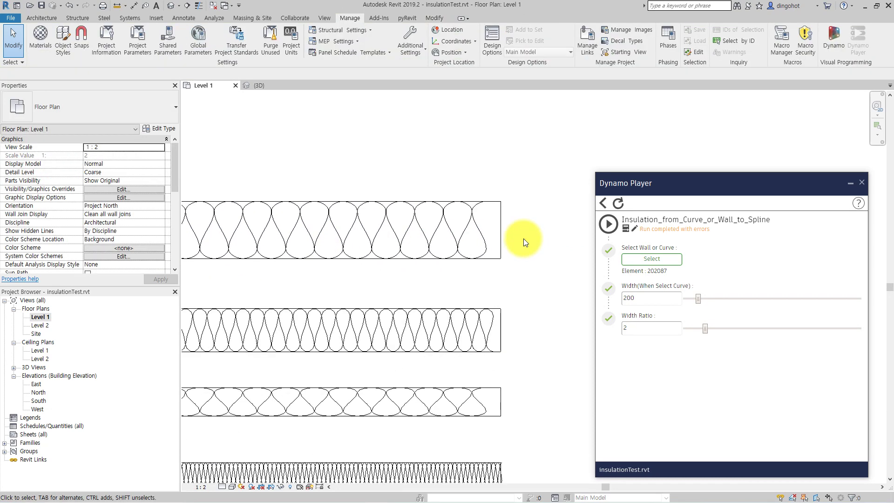
scroll(523, 239, "down", 2)
scroll(528, 211, "up", 3)
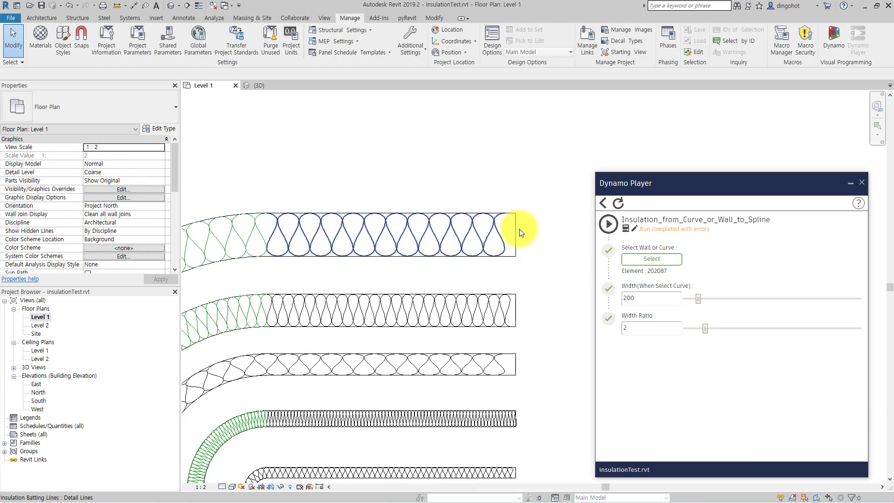
Copy the straight wall with CO, placing the copy just above the original
left_click(517, 231)
key("c")
key("o")
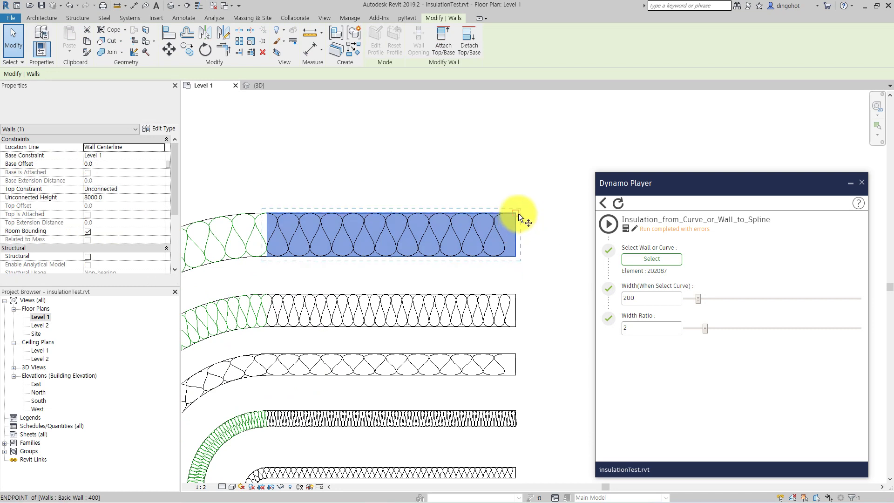
left_click(516, 213)
left_click(518, 155)
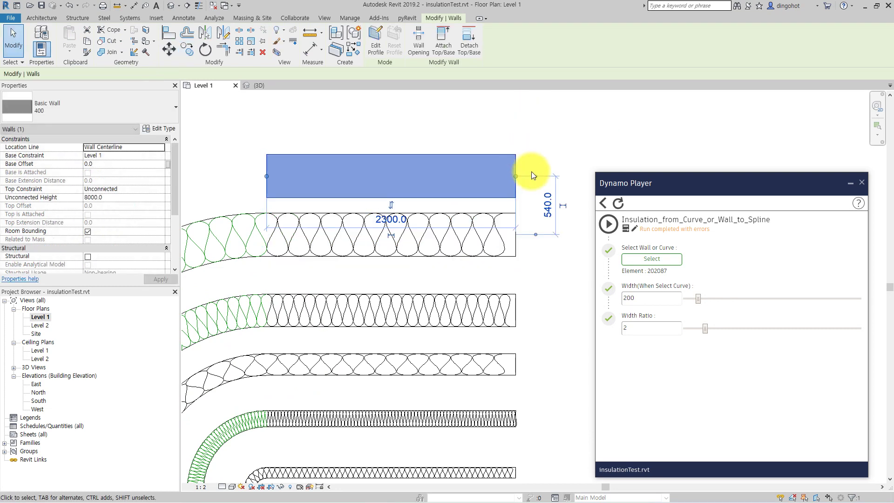
key("Escape")
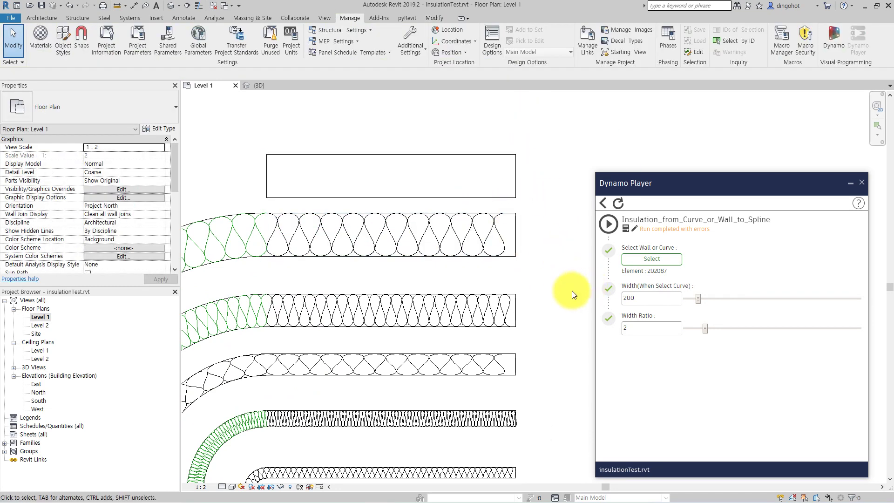
Check the batting width settings, then run the Dynamo Player insulation script on the wall copy
left_click(463, 235)
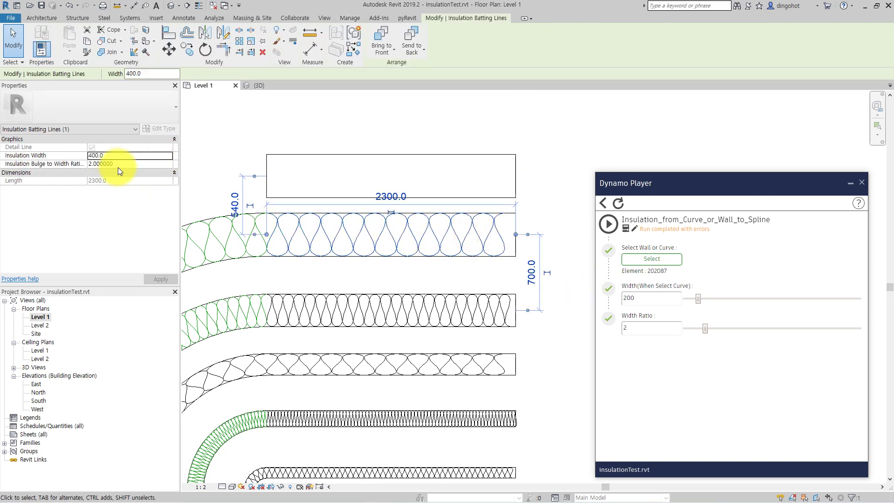
left_click(543, 339)
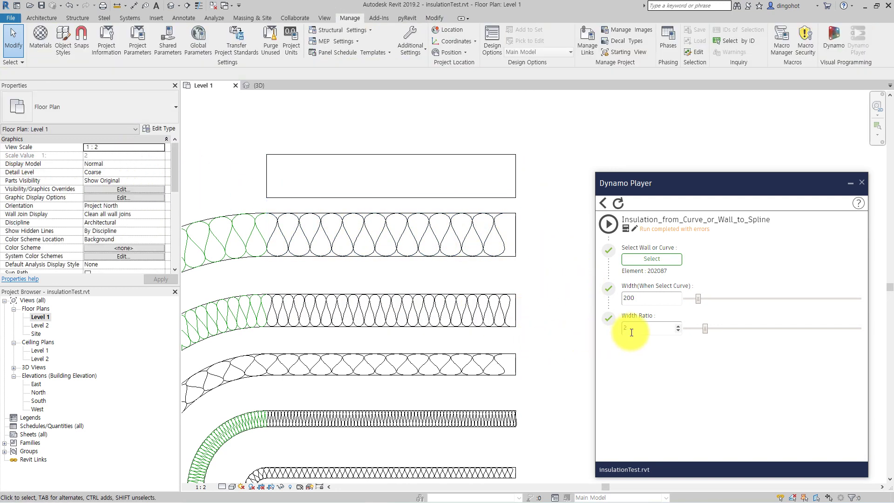
left_click(631, 260)
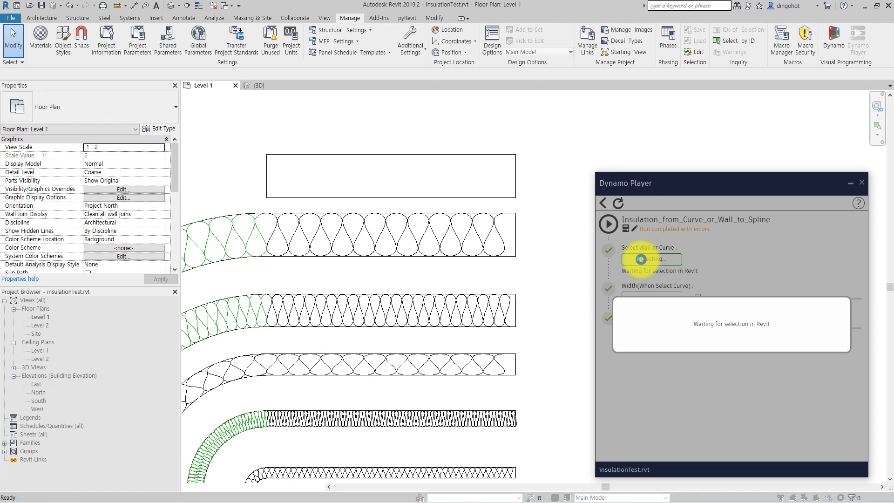
left_click(466, 198)
left_click(606, 225)
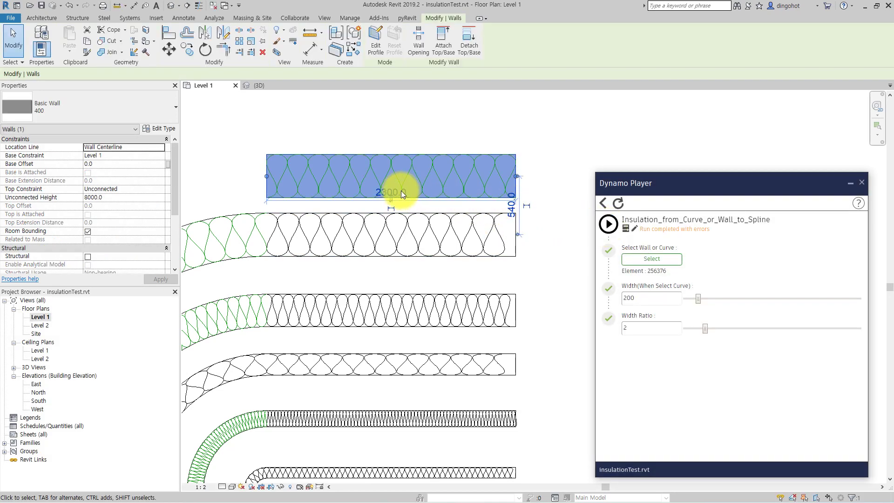
left_click(376, 123)
scroll(367, 136, "up", 2)
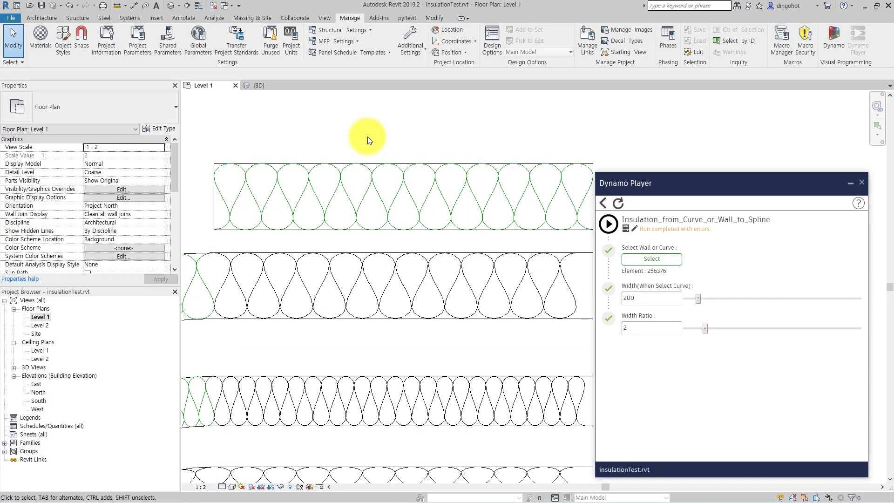
middle_click_drag(367, 136, 346, 111)
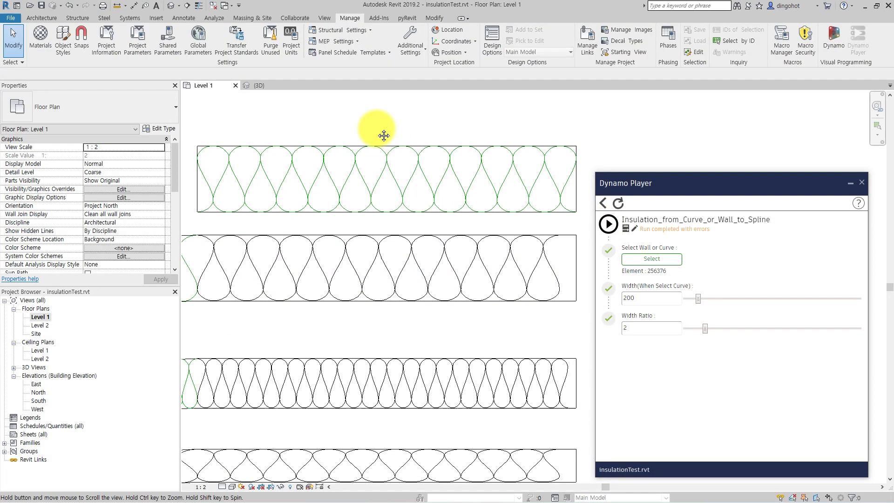
Delete the old insulation batting from the lower straight wall
left_click(540, 275)
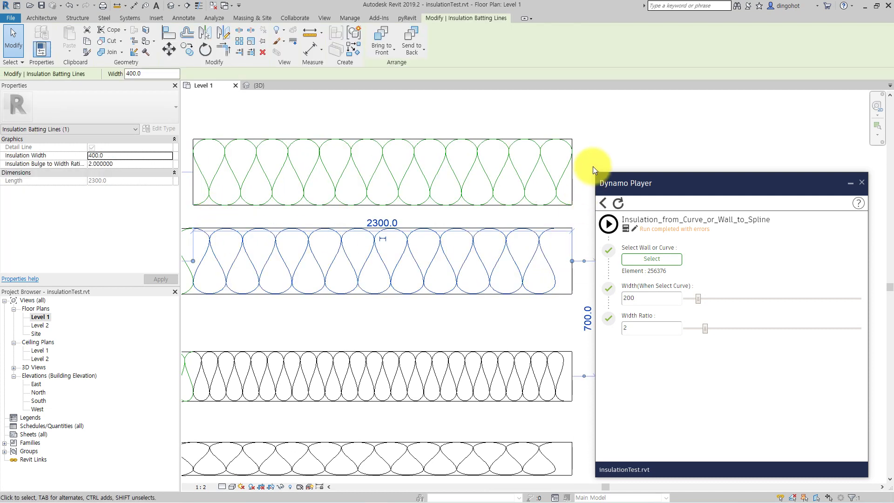
left_click(564, 178)
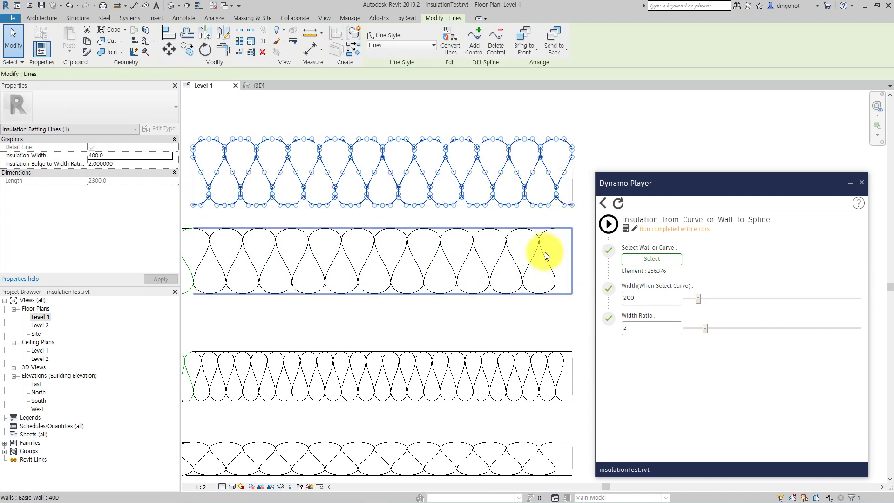
key("ctrl+z")
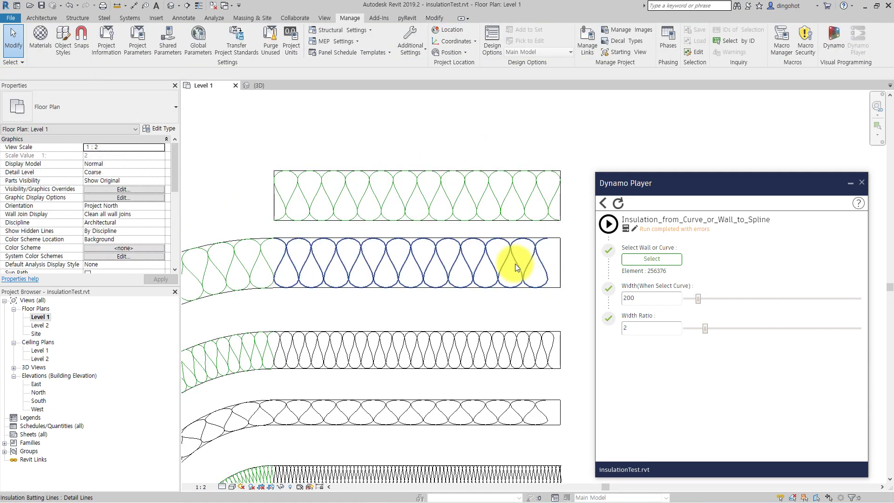
left_click(514, 263)
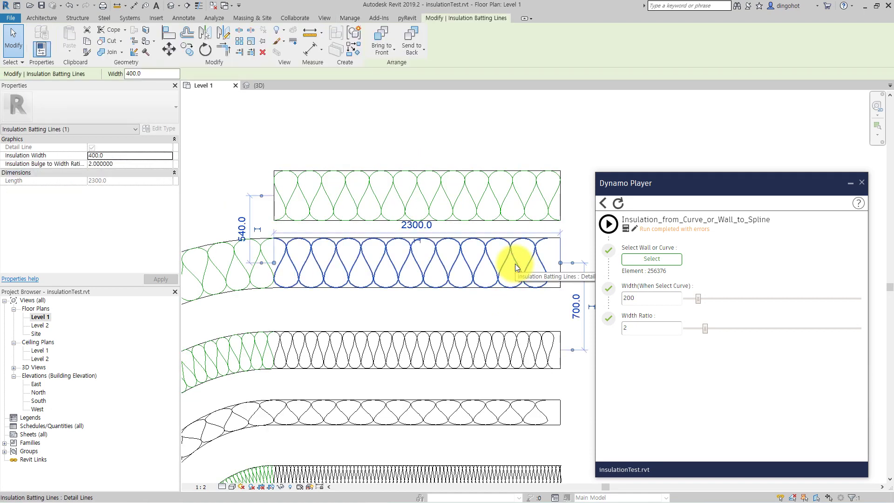
key("Delete")
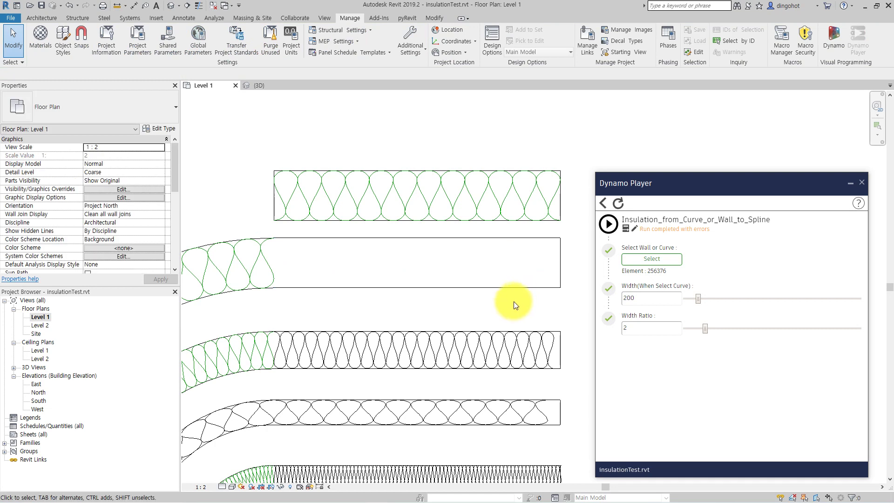
Generate new Dynamo Player insulation in the lower wall and select the new splines
left_click(633, 259)
left_click(542, 278)
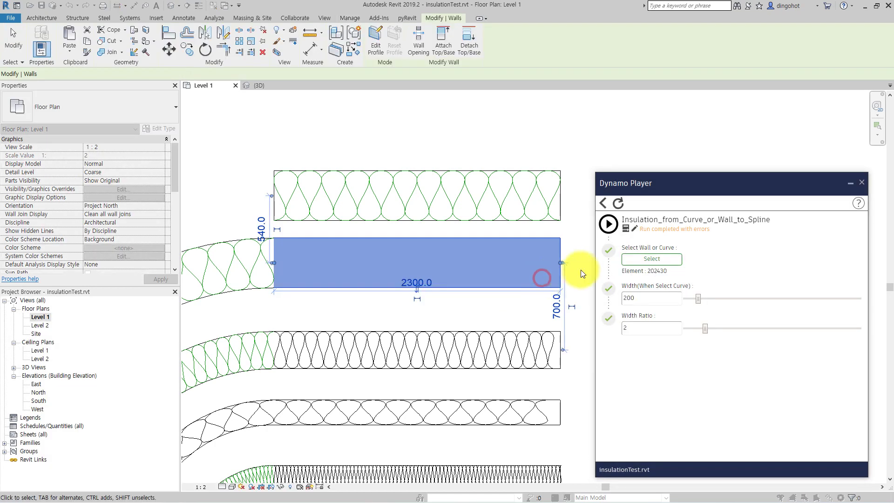
left_click(608, 224)
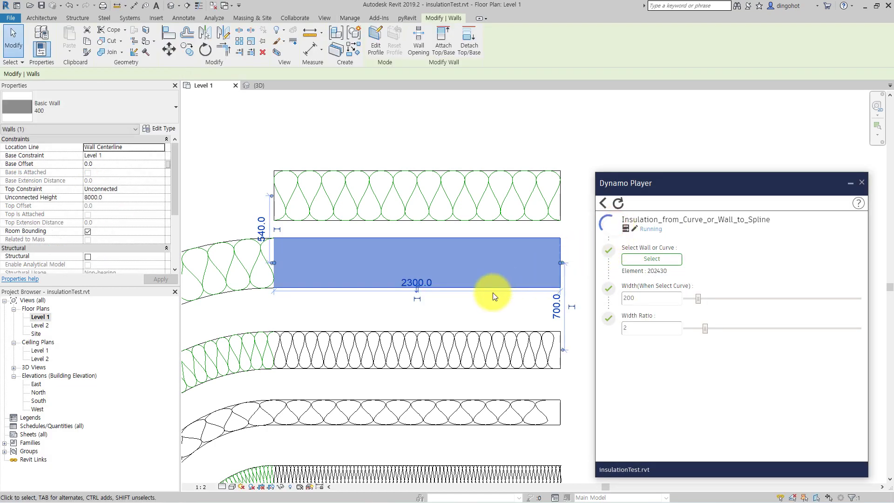
left_click(369, 311)
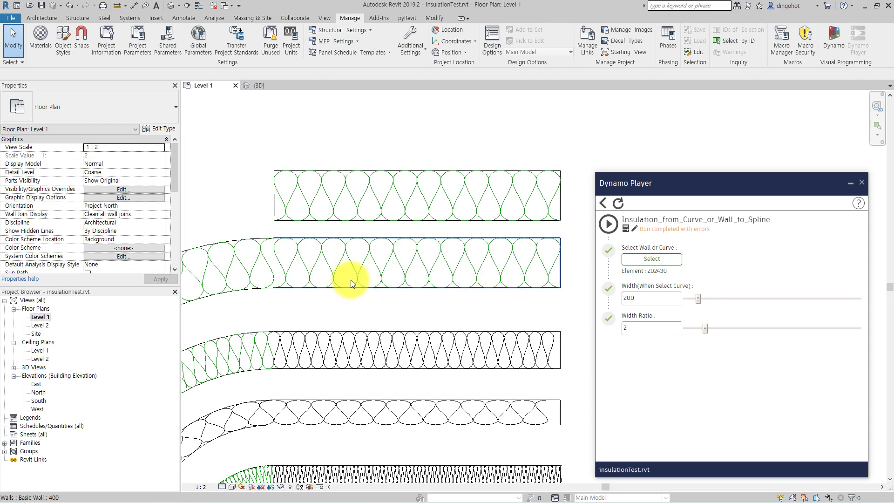
left_click(340, 267)
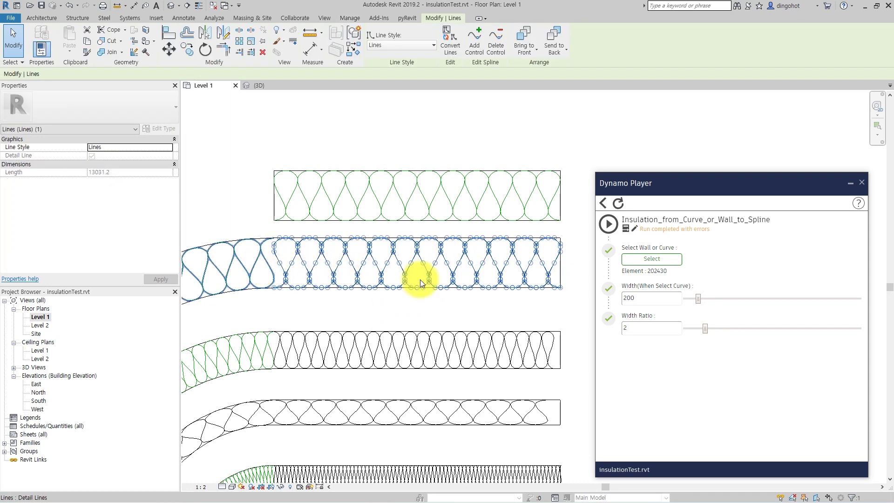
Mirror the new insulation splines across the wall's centre axis without keeping a copy
scroll(530, 283, "up", 2)
key("m")
key("m")
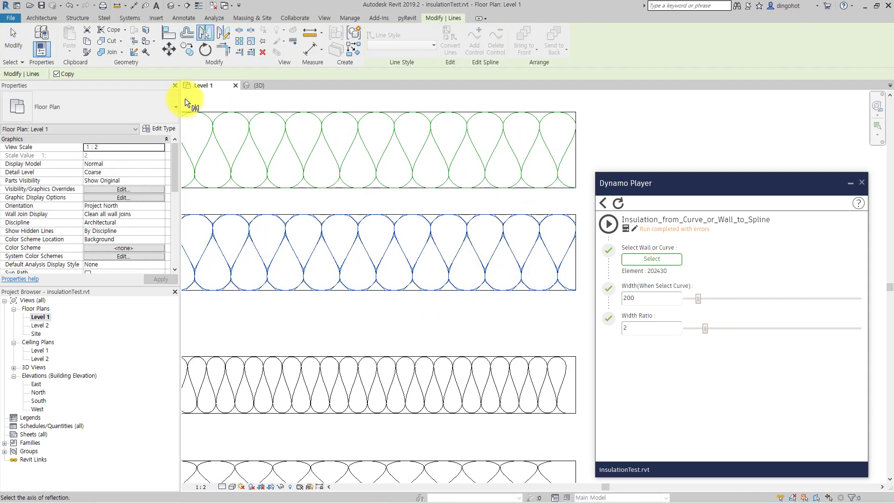
left_click(76, 77)
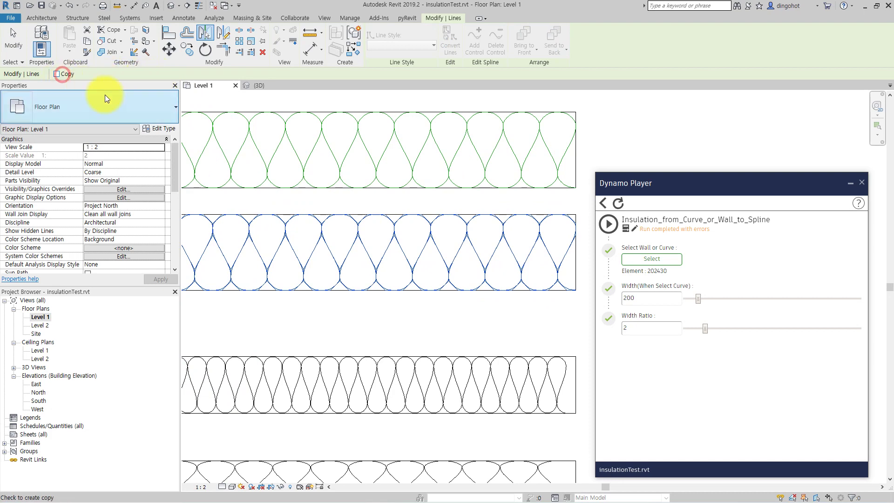
left_click(356, 254)
Review all insulated straight and curved walls on Level 1, then pick the East elevation
scroll(370, 322, "down", 2)
mouse_move(370, 322)
middle_mouse_down()
mouse_move(407, 319)
mouse_move(466, 278)
middle_mouse_up()
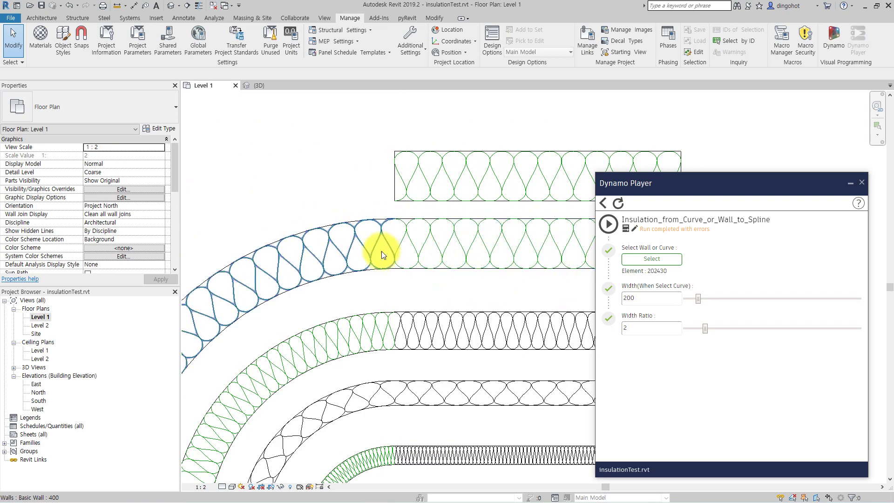
scroll(405, 284, "up", 3)
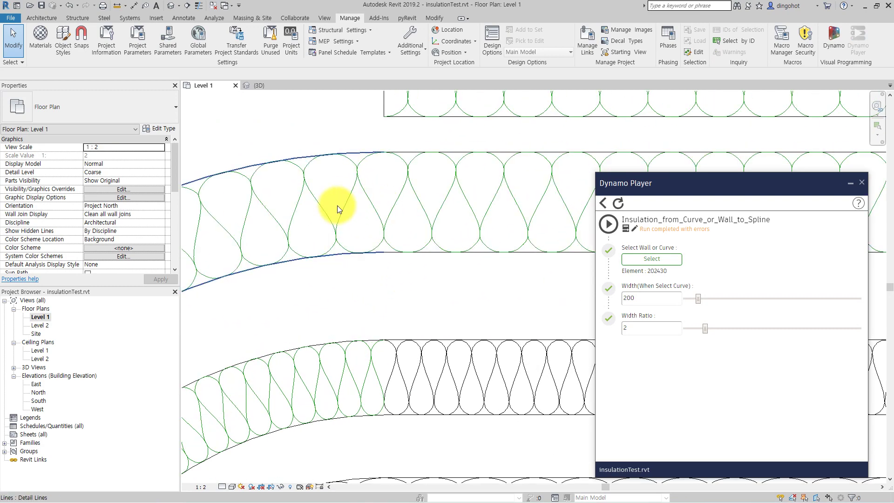
scroll(336, 209, "down", 3)
middle_click_drag(336, 211, 195, 212)
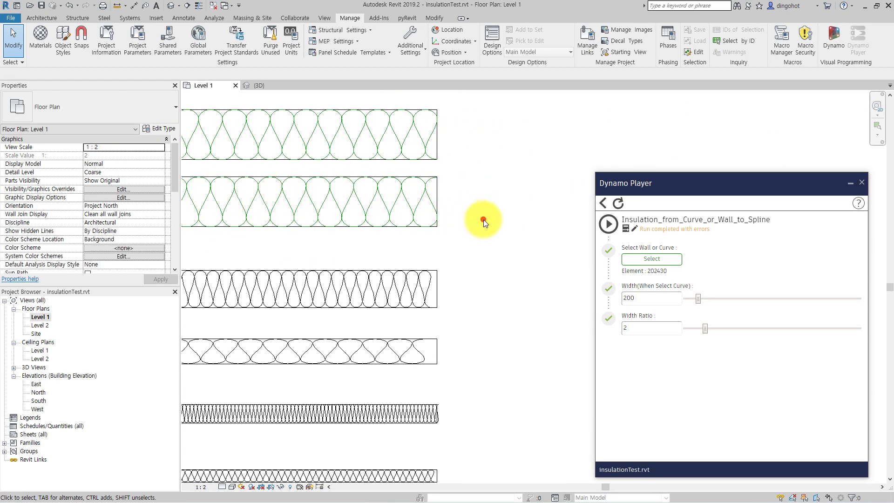
mouse_move(495, 213)
middle_mouse_down()
mouse_move(563, 200)
mouse_move(365, 205)
mouse_move(403, 170)
middle_mouse_up()
scroll(539, 205, "down", 2)
middle_click_drag(456, 289, 472, 289)
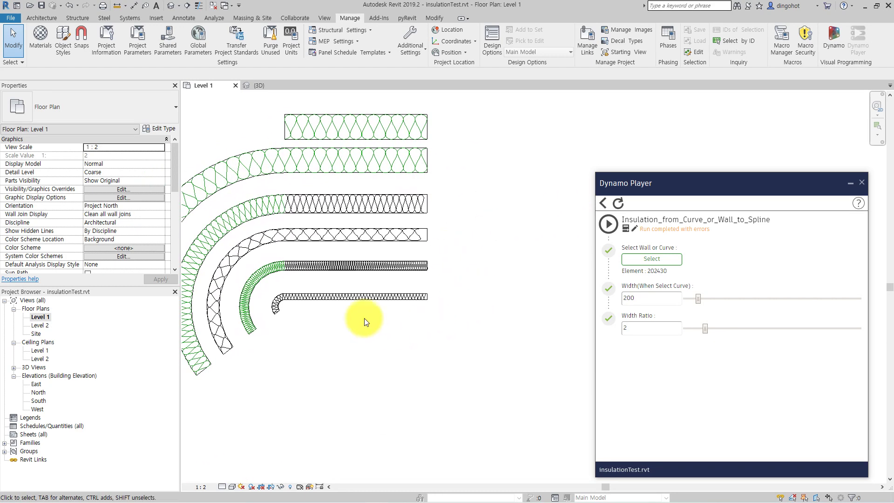
scroll(360, 356, "up", 2)
scroll(357, 381, "up", 2)
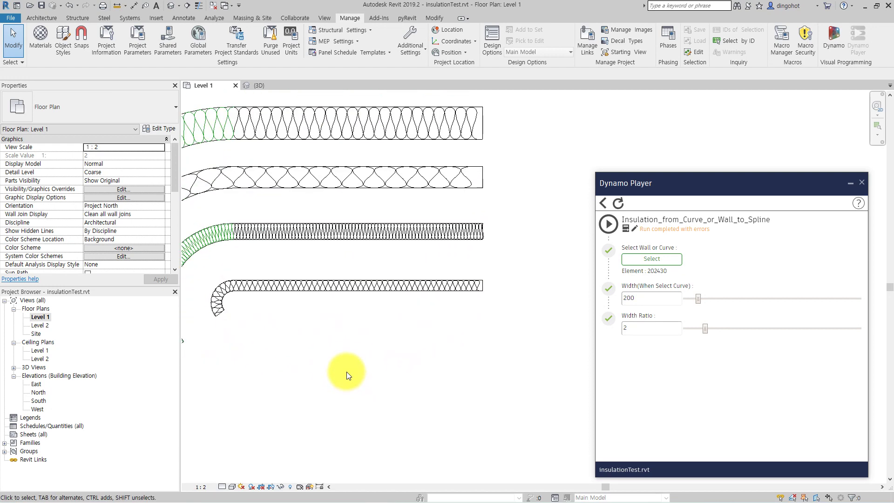
scroll(347, 371, "up", 2)
mouse_move(331, 346)
middle_mouse_down()
mouse_move(366, 427)
mouse_move(412, 272)
middle_mouse_up()
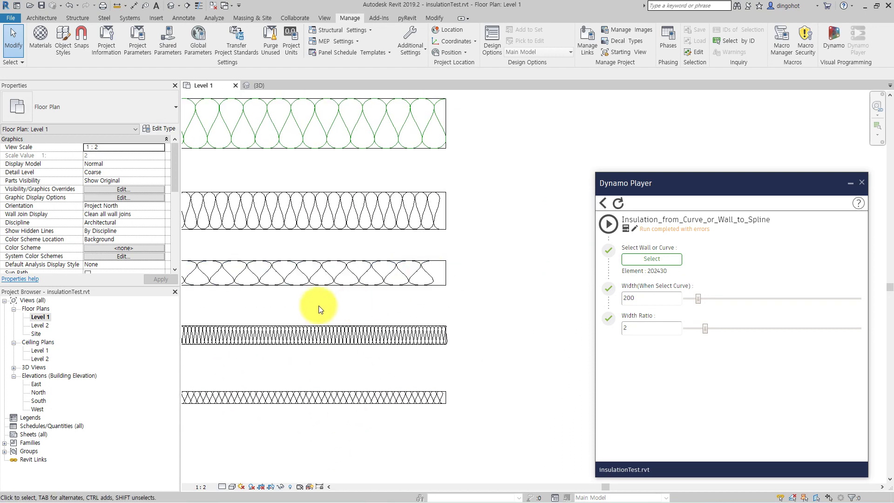
mouse_move(335, 293)
middle_mouse_down()
mouse_move(461, 328)
mouse_move(559, 328)
middle_mouse_up()
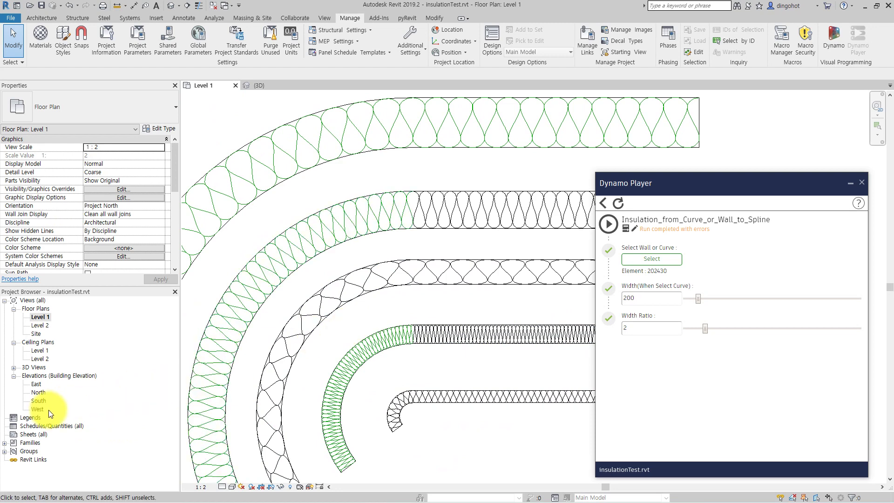
scroll(325, 331, "down", 2)
middle_click_drag(325, 330, 244, 285)
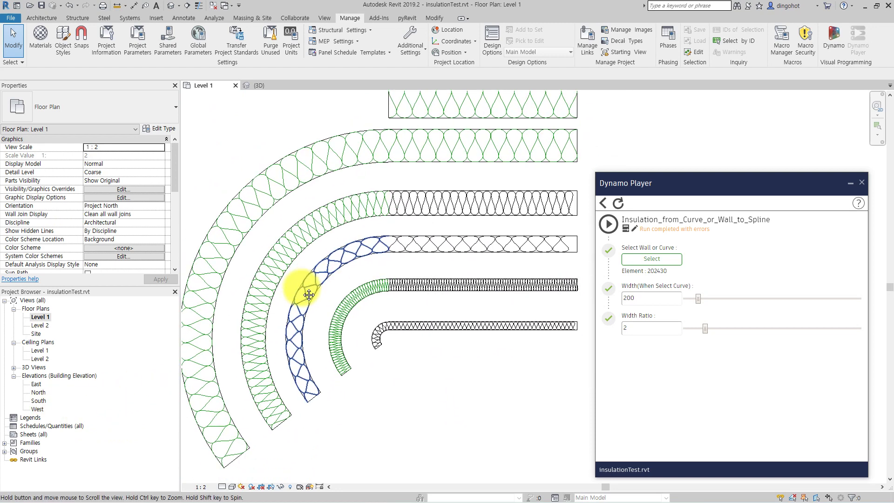
left_click(37, 386)
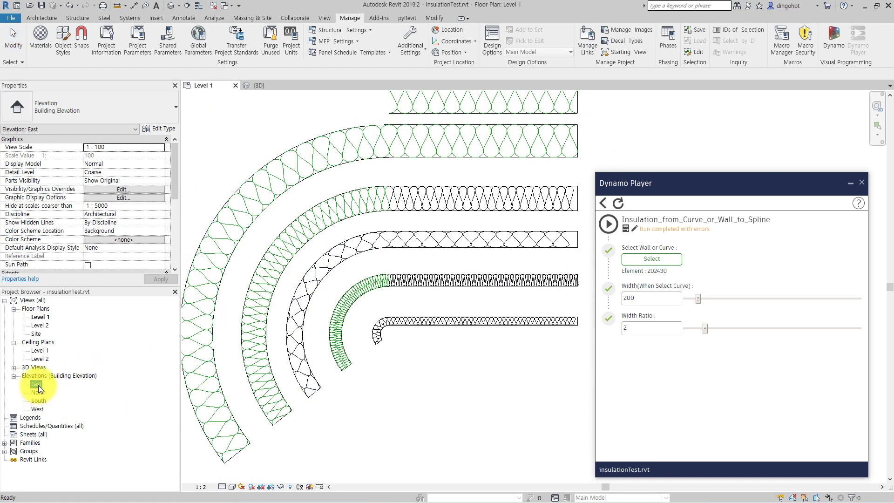
Open the East elevation and start the Detail Line command
double_click(38, 385)
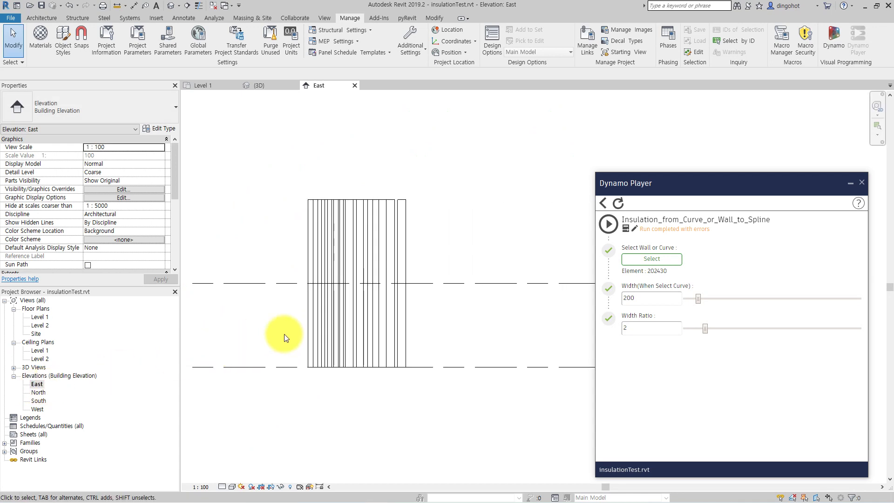
middle_click_drag(455, 323, 394, 336)
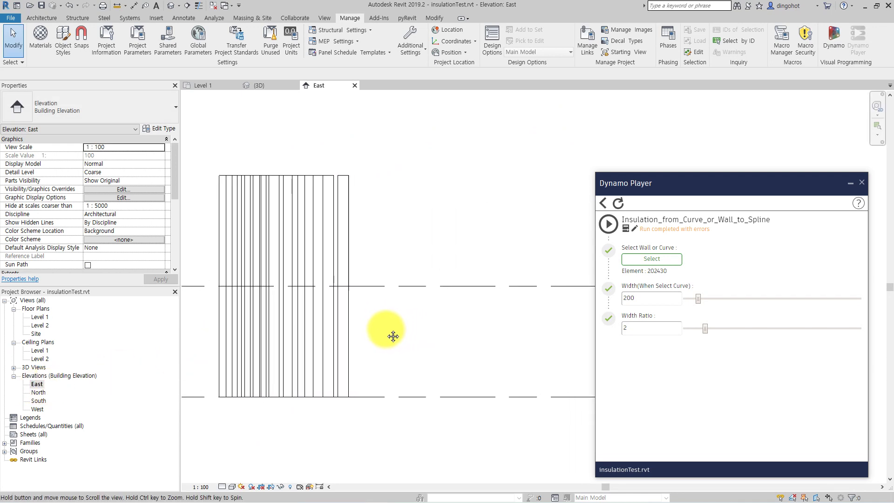
scroll(381, 323, "up", 1)
key("l")
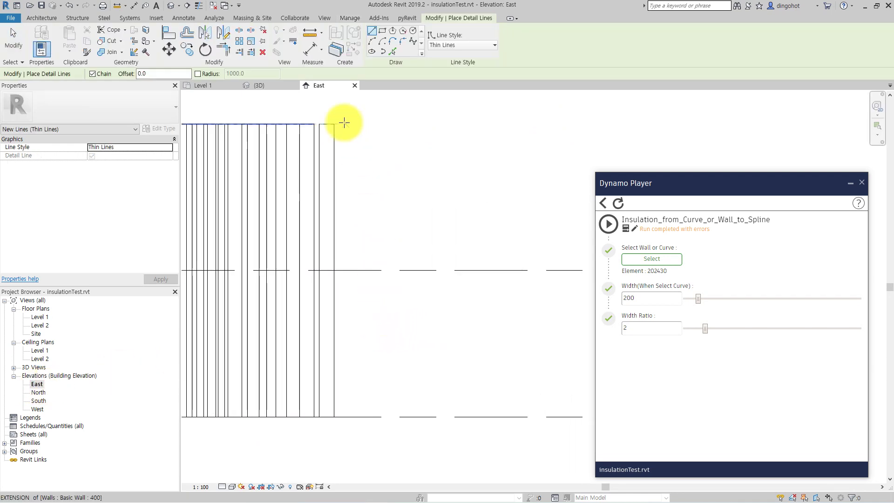
left_click(43, 22)
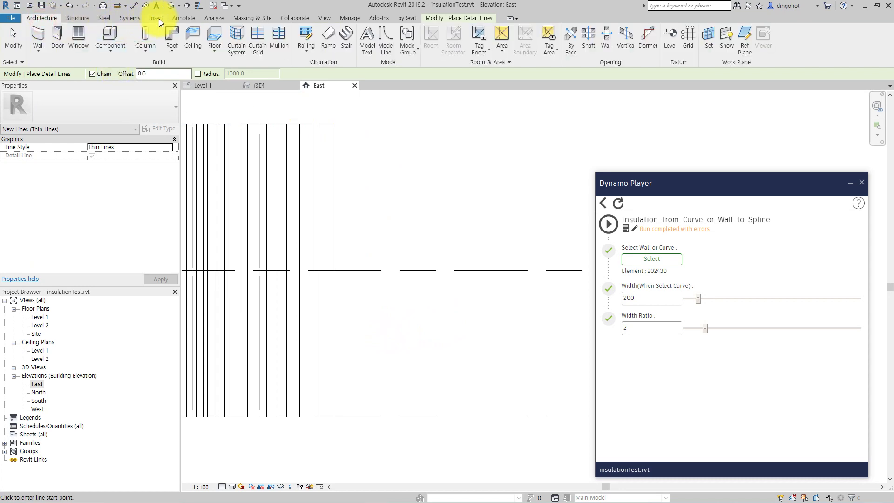
left_click(178, 19)
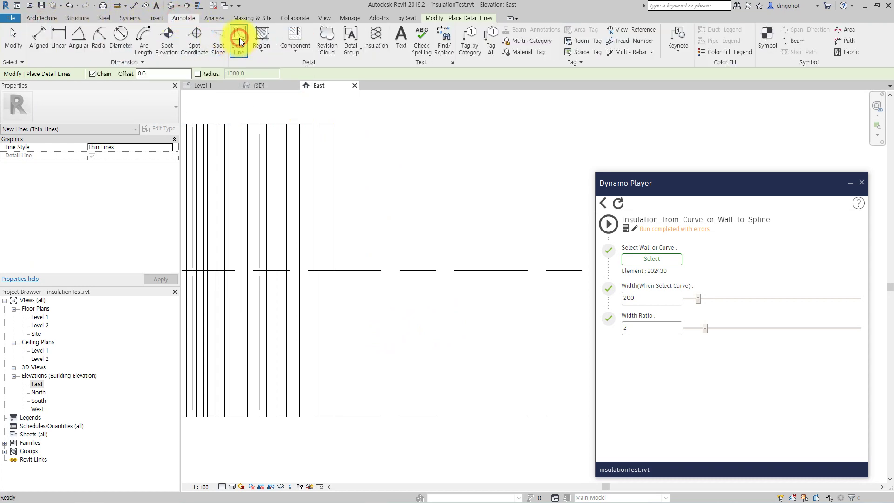
left_click(443, 19)
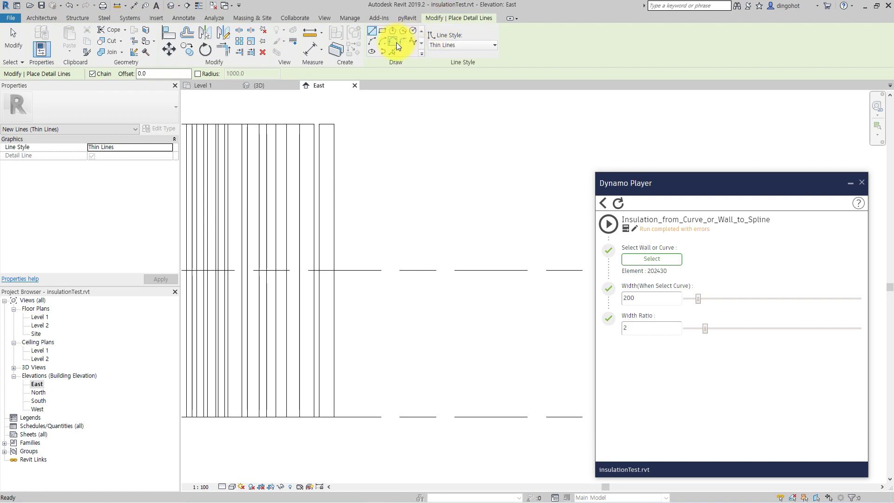
Draw a Start-End-Radius detail arc in the free space right of the walls
left_click(373, 42)
left_click(370, 306)
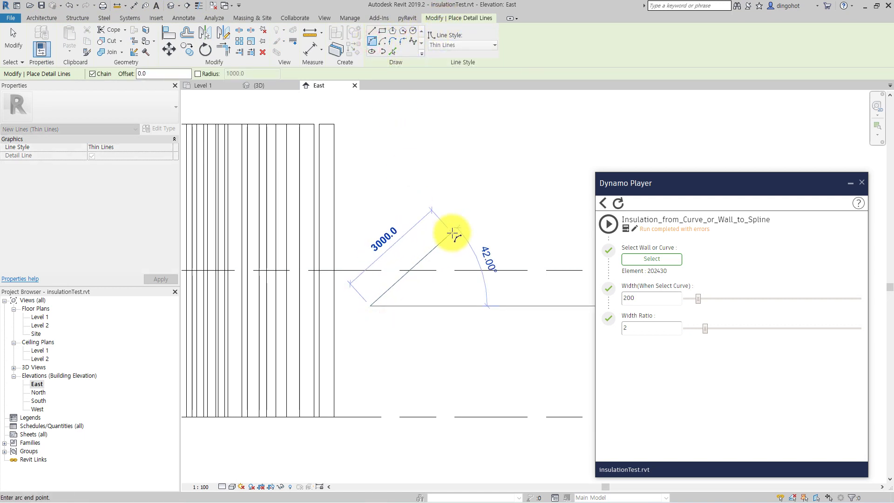
left_click(451, 233)
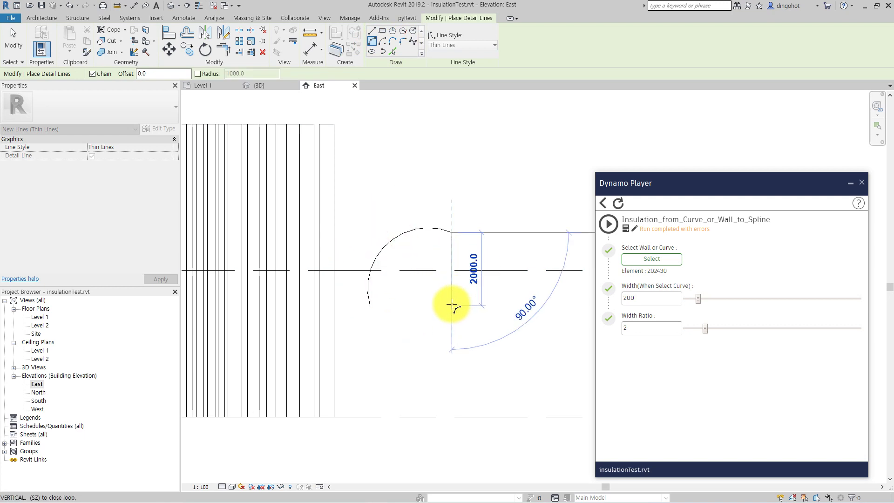
left_click(454, 303)
key("Escape")
key("Escape")
scroll(418, 277, "up", 1)
scroll(418, 277, "up", 1)
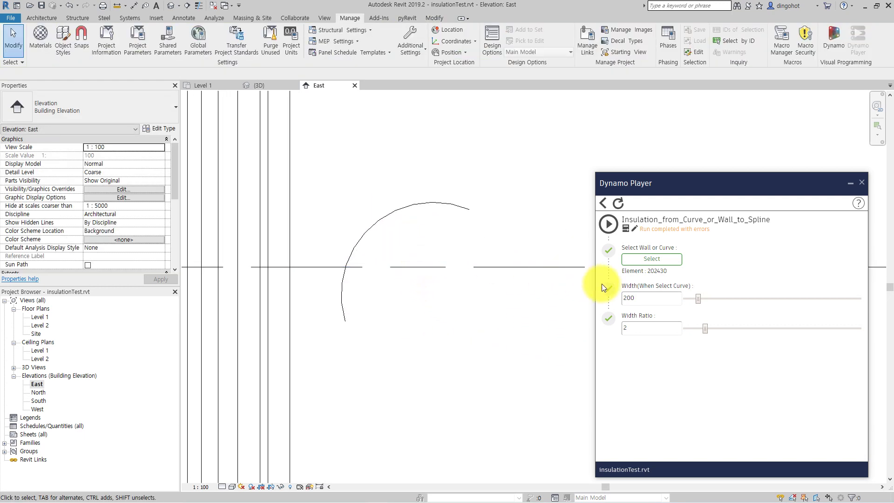
Run Insulation_from_Curve_or_Wall_to_Spline on the new arc to fill it with batting
left_click(653, 260)
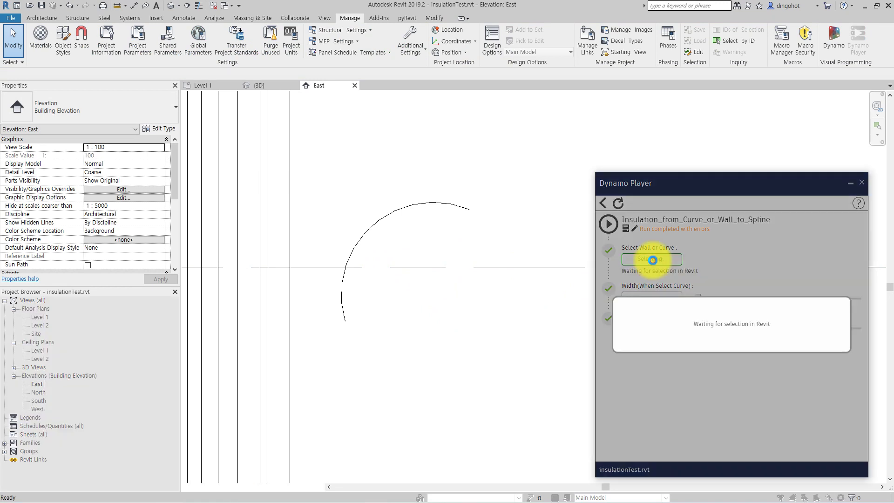
left_click(387, 219)
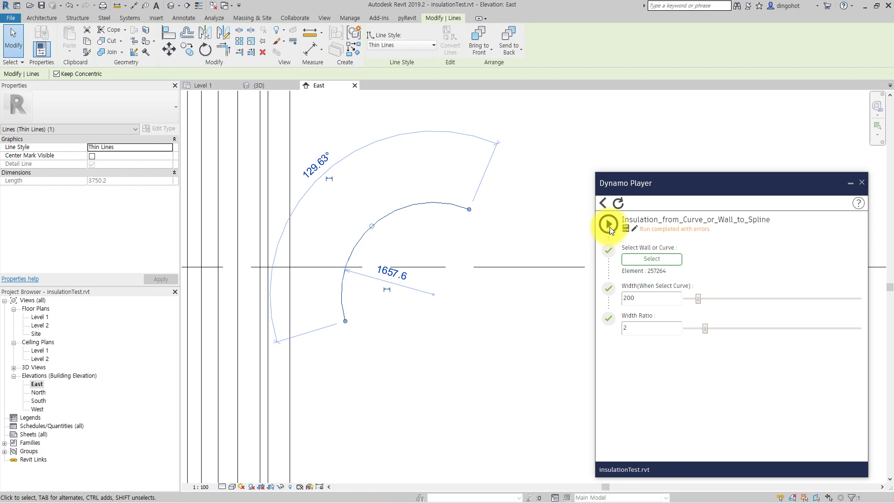
left_click(608, 224)
scroll(432, 226, "up", 2)
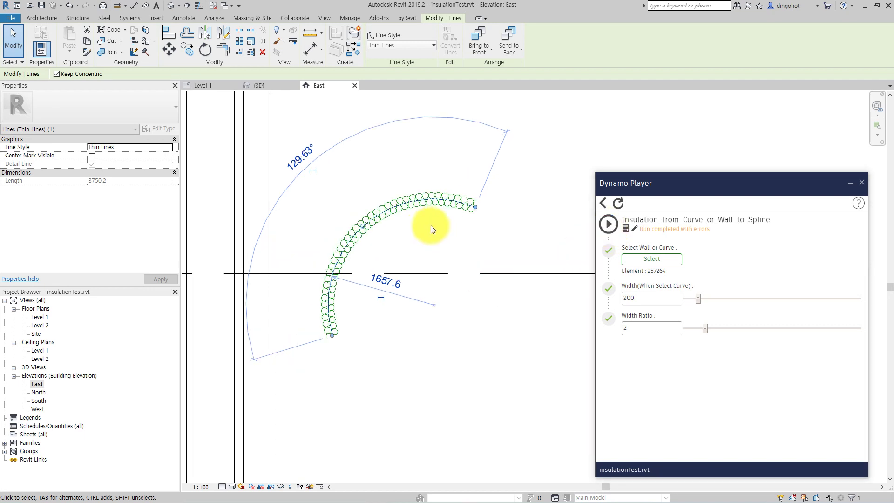
scroll(431, 225, "up", 2)
left_click(431, 225)
scroll(431, 226, "down", 1)
scroll(431, 236, "down", 1)
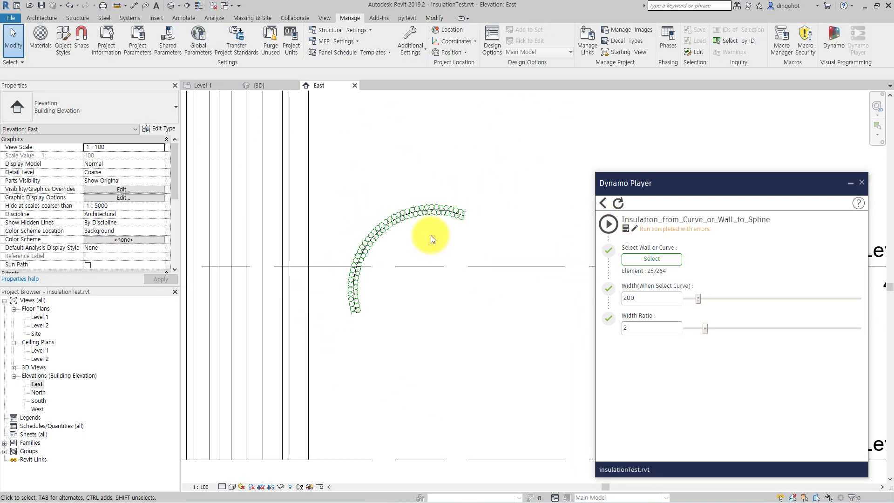
scroll(431, 236, "up", 1)
scroll(431, 235, "down", 1)
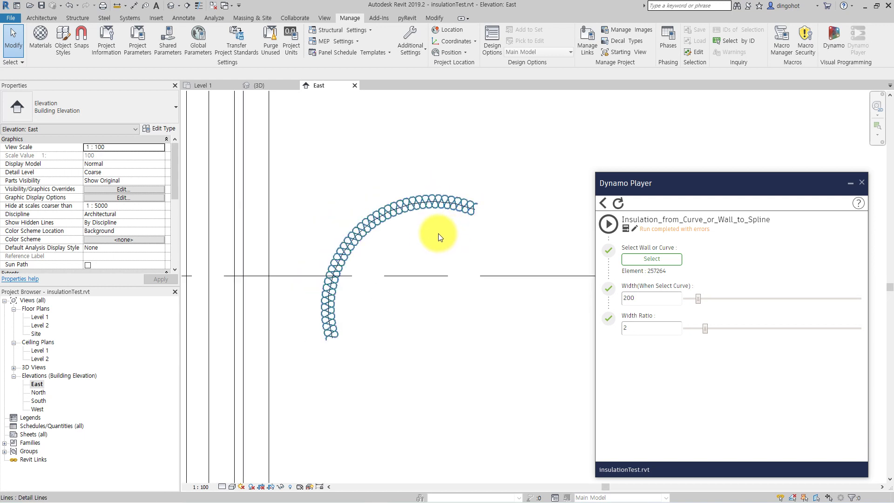
key("l")
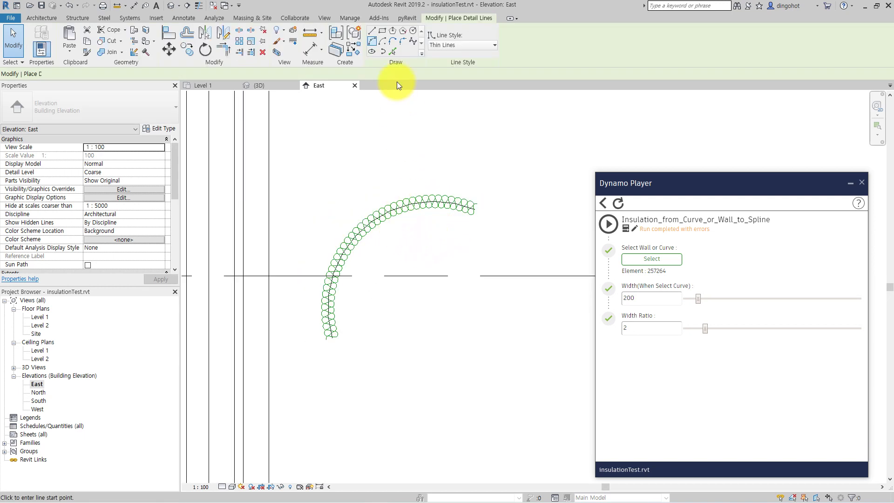
Draw a second, smaller Start-End-Radius arc below the first
left_click(372, 42)
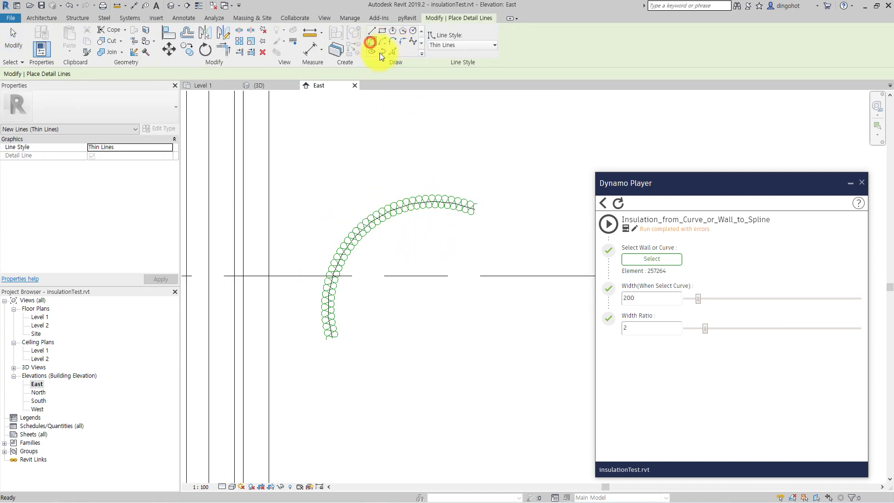
left_click(388, 321)
left_click(437, 379)
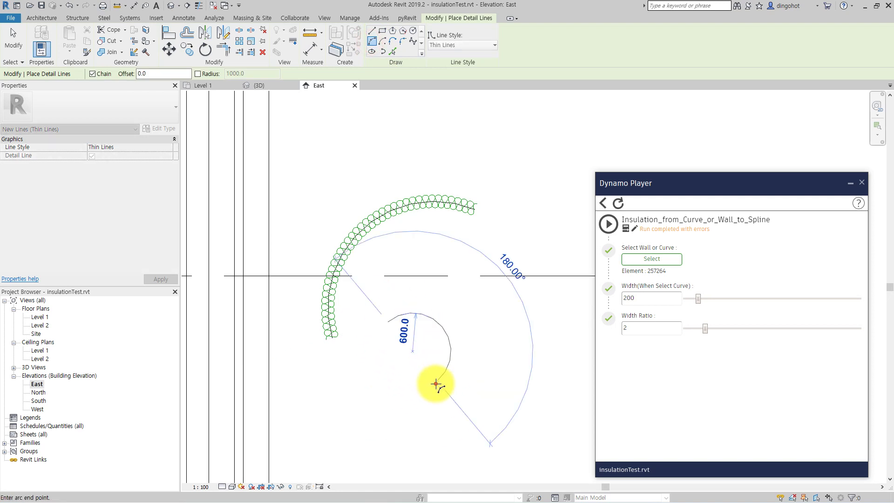
left_click(430, 345)
key("Escape")
key("Escape")
Set the insulation Width to 300 and run the script on the smaller arc
left_click(637, 302)
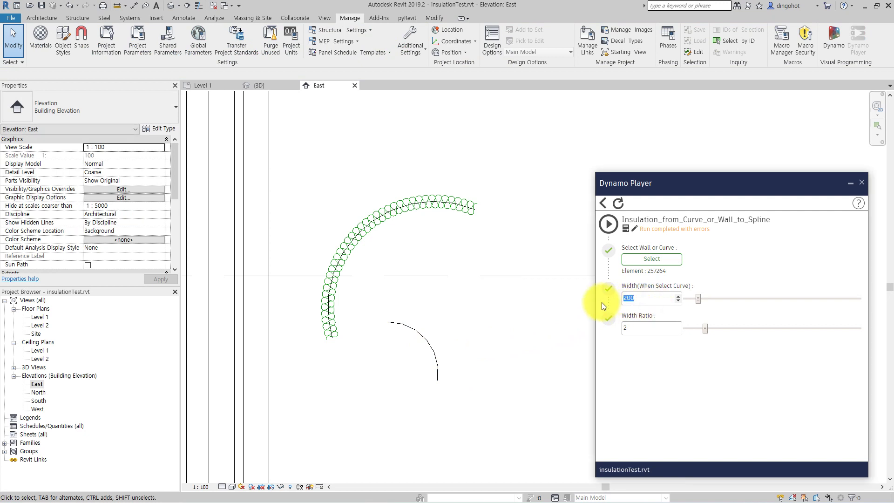
type("300")
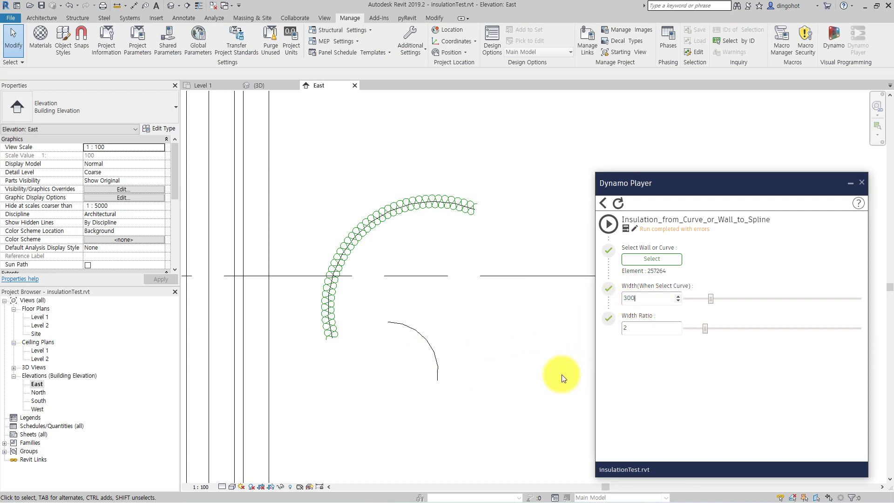
left_click(640, 259)
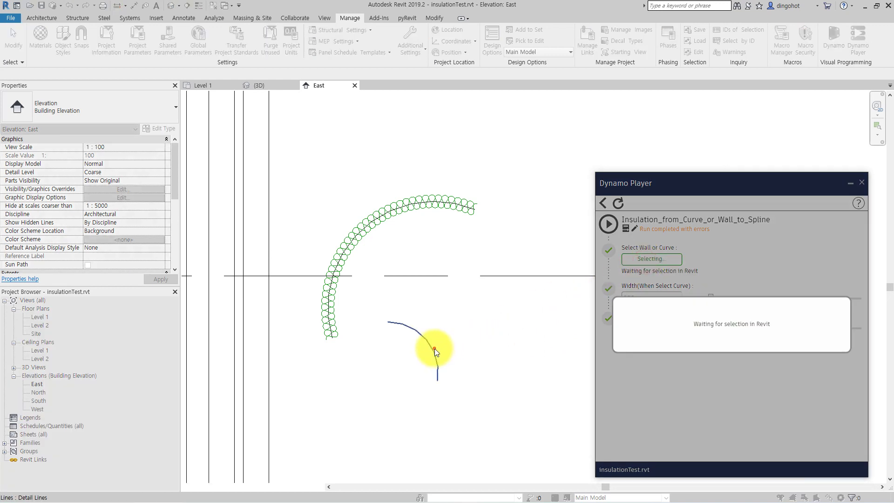
left_click(434, 348)
left_click(609, 225)
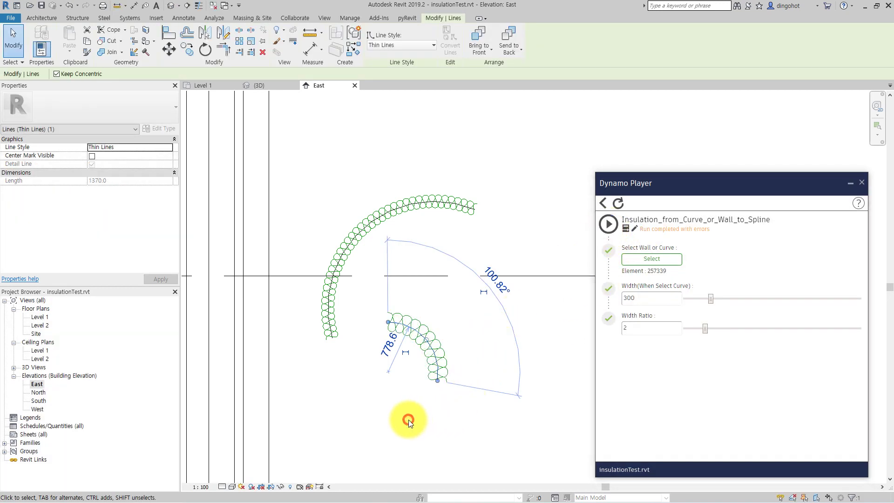
scroll(422, 382, "up", 3)
scroll(395, 354, "down", 3)
scroll(395, 354, "down", 3)
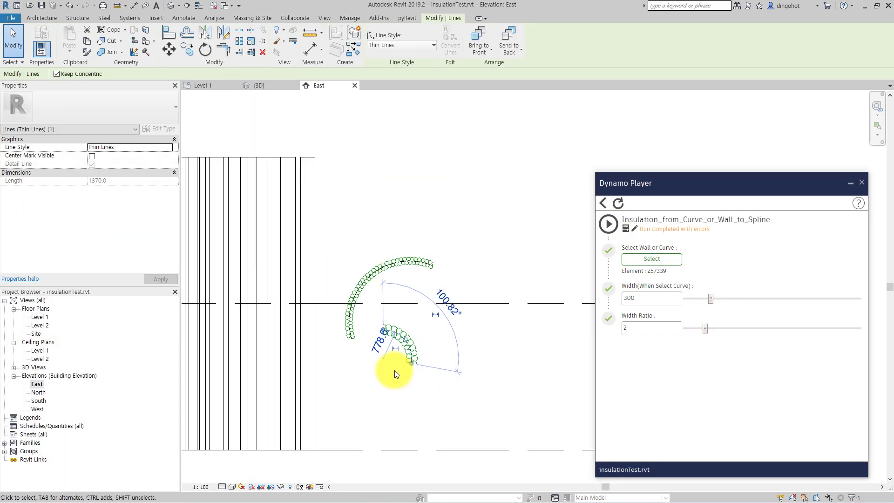
Inspect the two insulated arcs, deselect them, and move the Dynamo Player window up-left
left_click(408, 431)
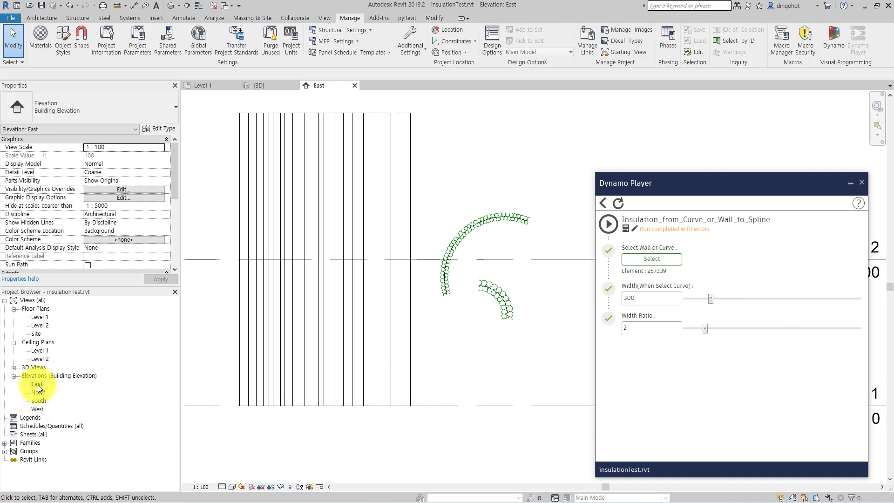
scroll(361, 341, "up", 2)
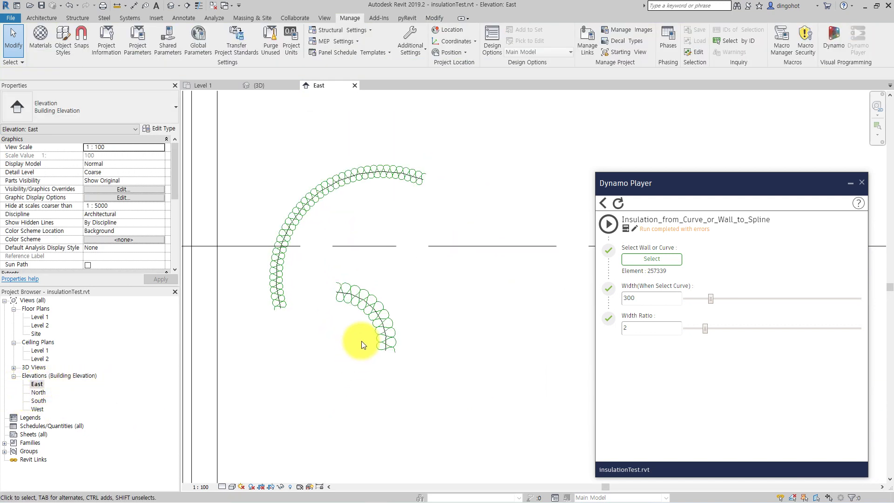
scroll(378, 315, "up", 2)
scroll(377, 315, "up", 2)
scroll(377, 314, "down", 2)
scroll(378, 314, "down", 1)
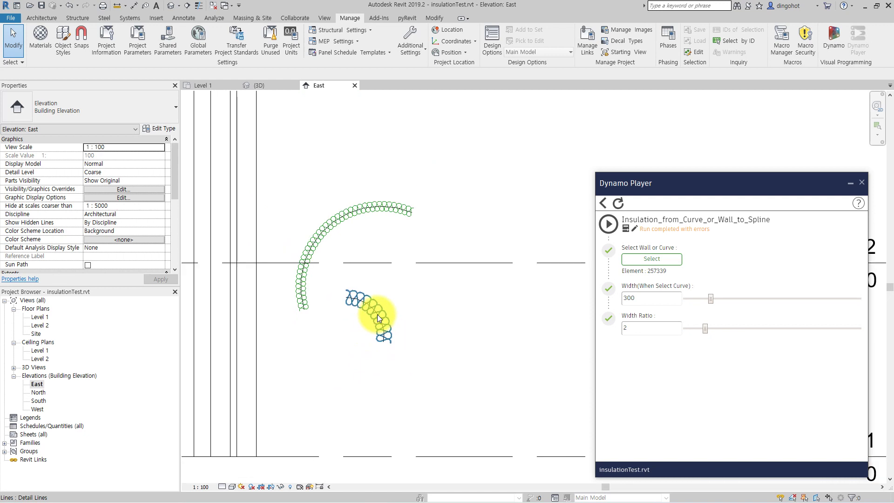
left_click(393, 209)
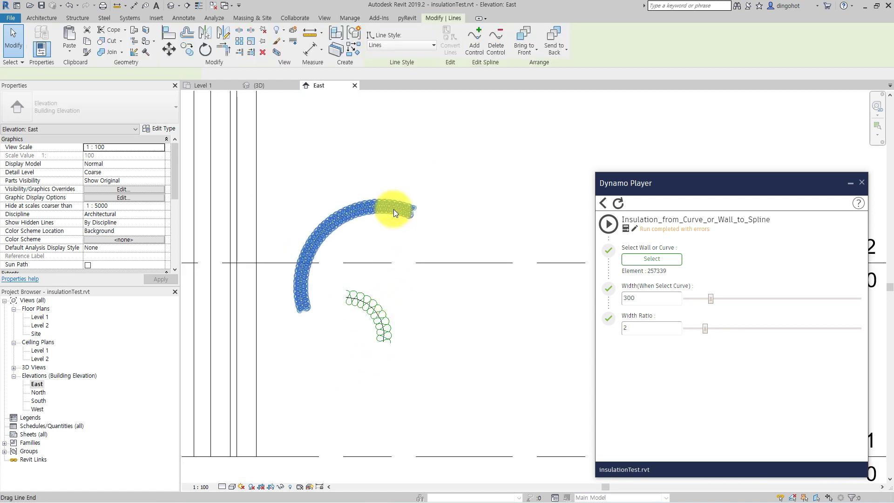
scroll(395, 209, "up", 2)
scroll(398, 249, "up", 2)
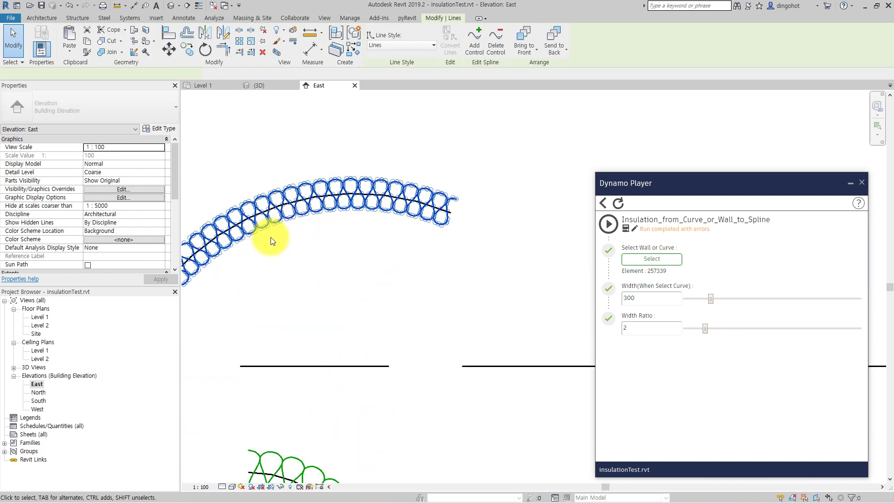
scroll(323, 296, "down", 2)
left_click(521, 283)
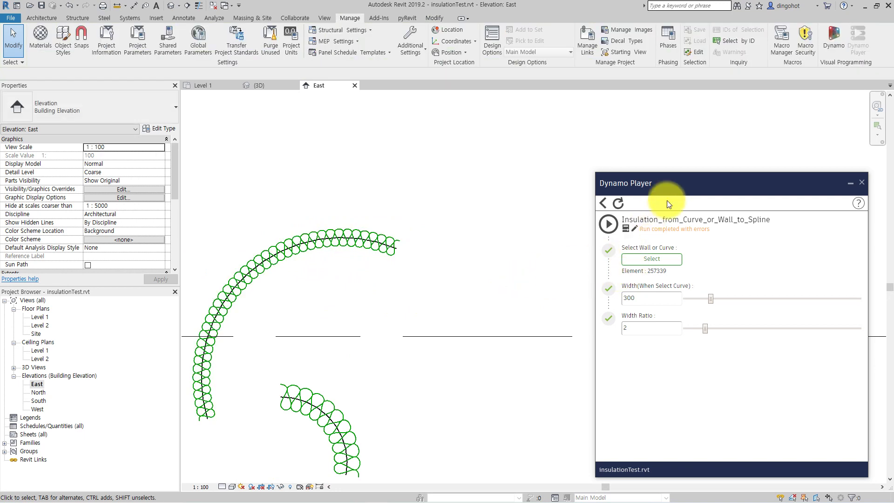
left_click_drag(668, 184, 566, 148)
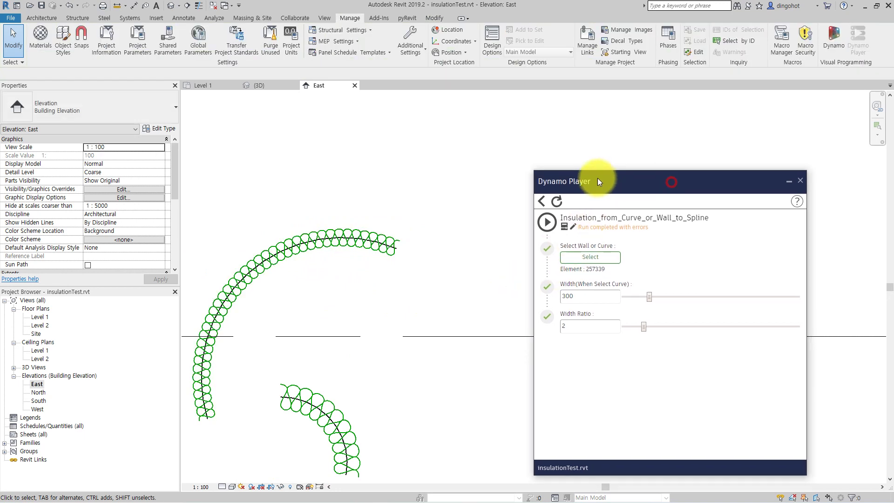
left_click(454, 281)
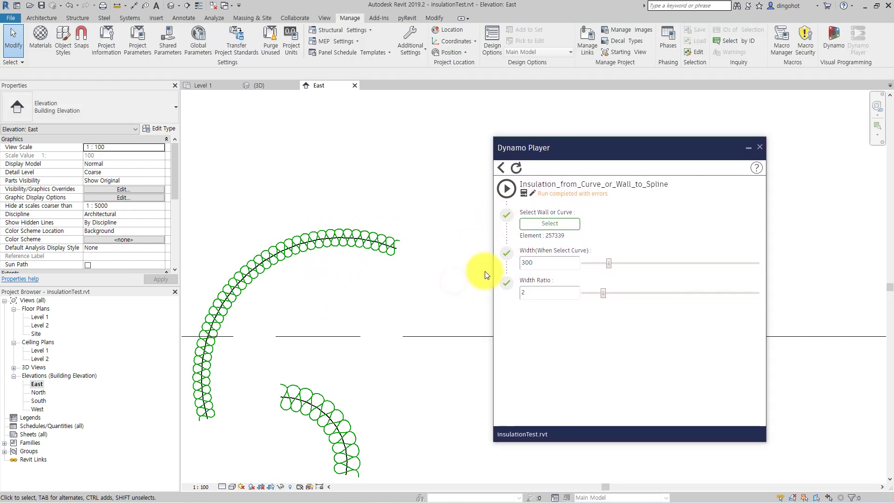
Open the Insulation_from_Curve_or_Wall_to_Spline graph in Dynamo for editing and move Dynamo aside
left_click(530, 192)
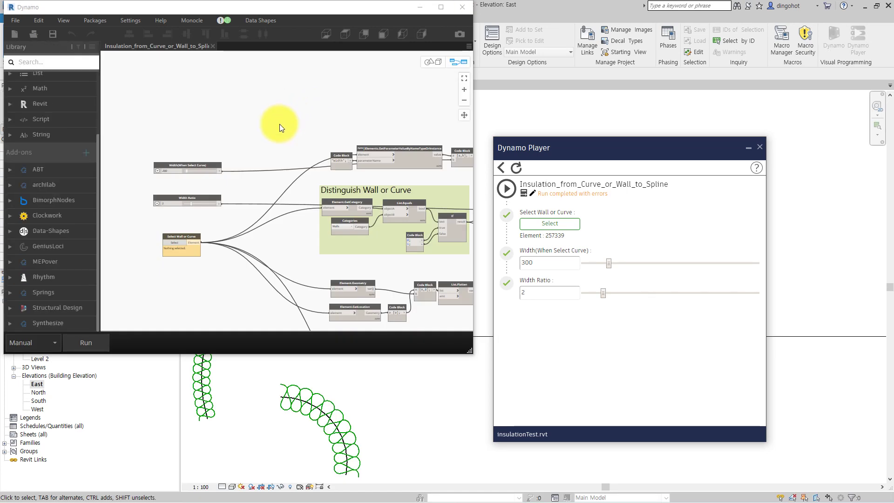
middle_click_drag(280, 124, 362, 154)
scroll(345, 154, "down", 2)
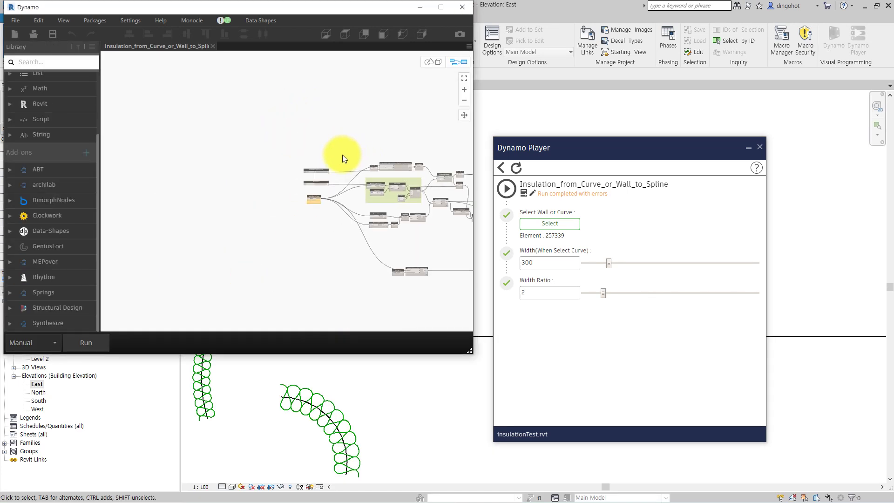
scroll(341, 155, "down", 1)
left_click_drag(317, 9, 654, 61)
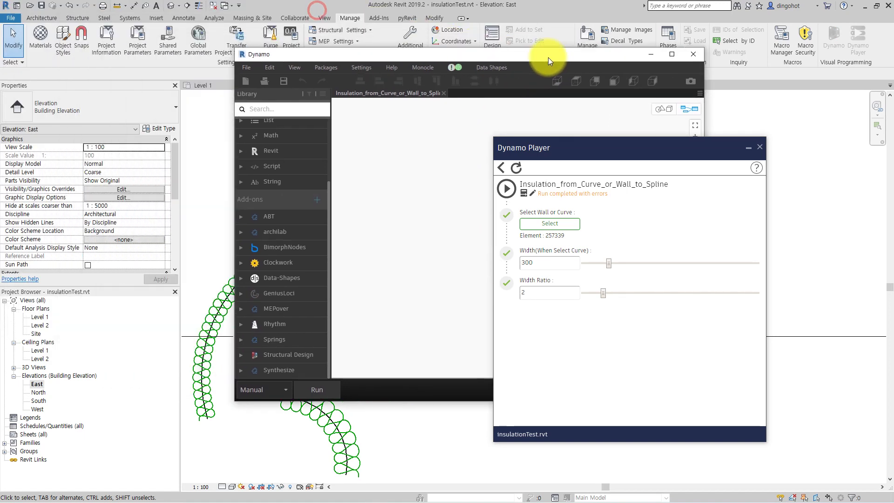
left_click(282, 200)
Show the Level 1 floor plan at the straight insulation runs and begin a new wall there
double_click(38, 316)
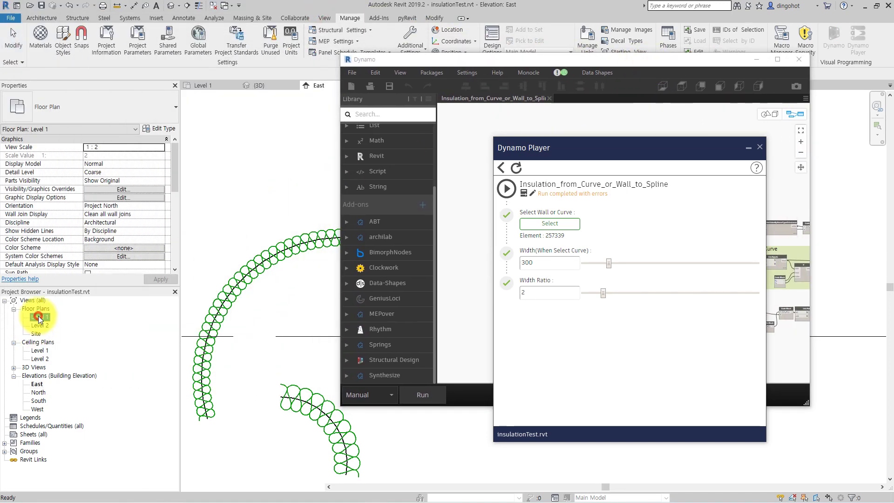
scroll(271, 283, "down", 2)
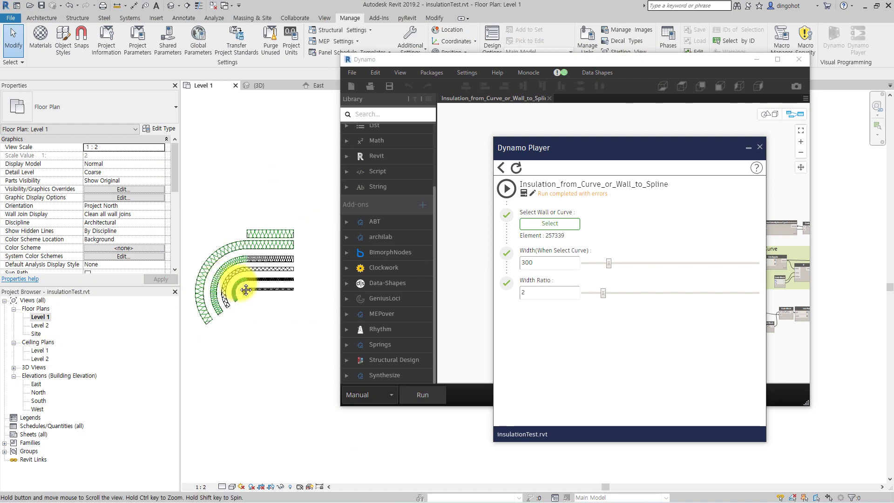
scroll(227, 266, "up", 2)
middle_click_drag(246, 276, 275, 260)
scroll(300, 250, "up", 2)
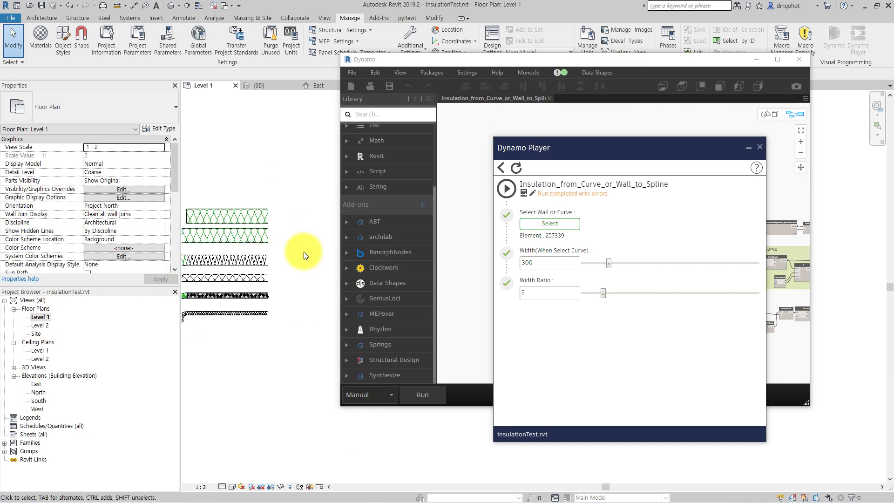
key("w")
key("a")
left_click(246, 255)
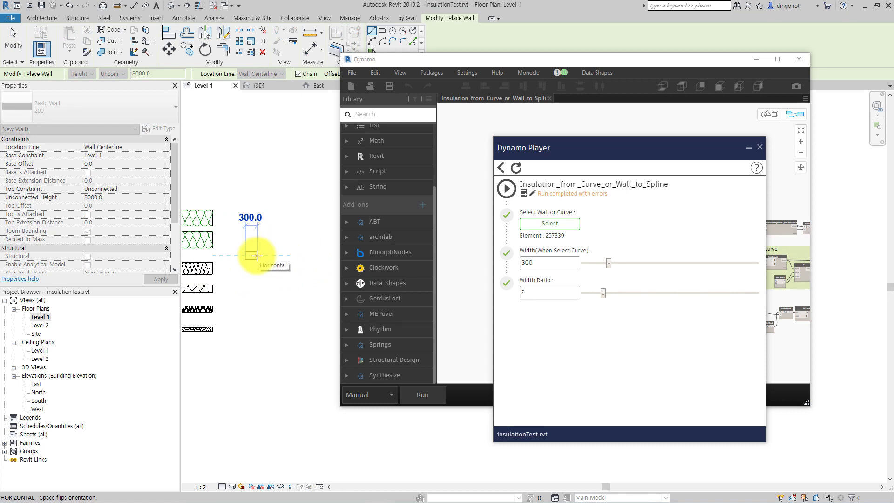
Finish the short wall 300 long and select it
left_click(257, 256)
scroll(247, 264, "up", 2)
key("Escape")
key("Escape")
left_click(253, 250)
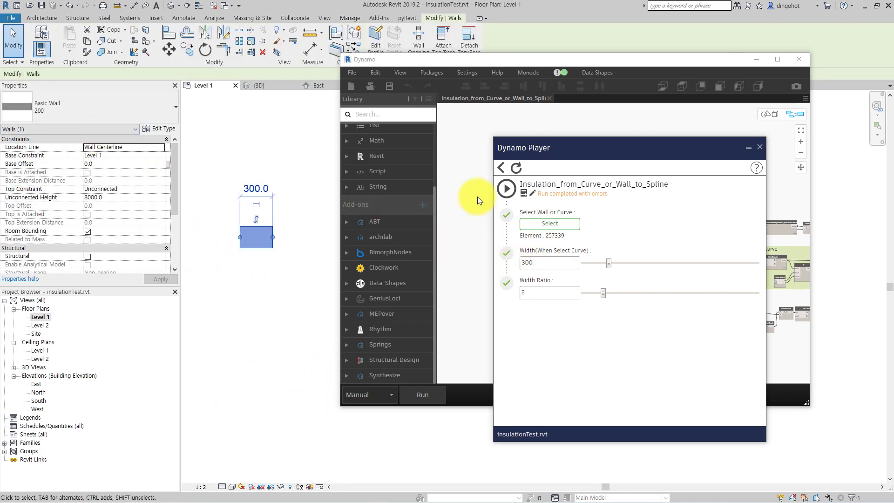
Set the new wall as the Select Wall or Curve input and run the graph to generate insulation
left_click_drag(716, 152, 692, 371)
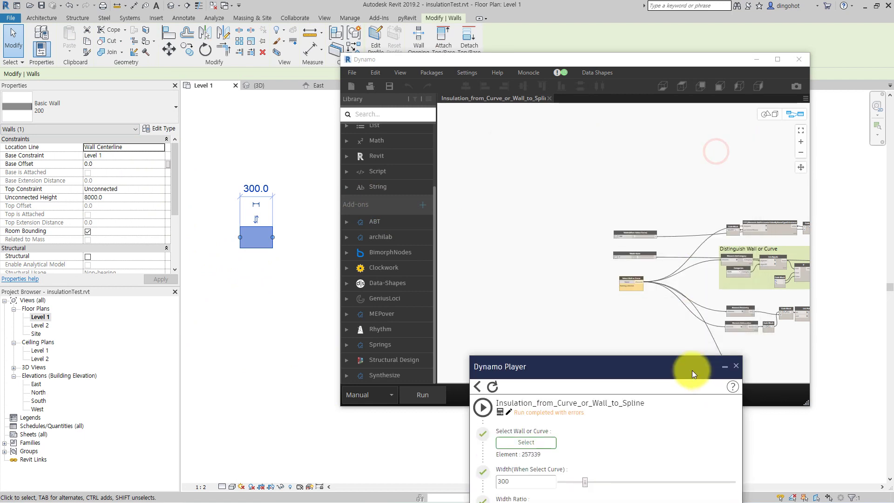
scroll(605, 219, "up", 5)
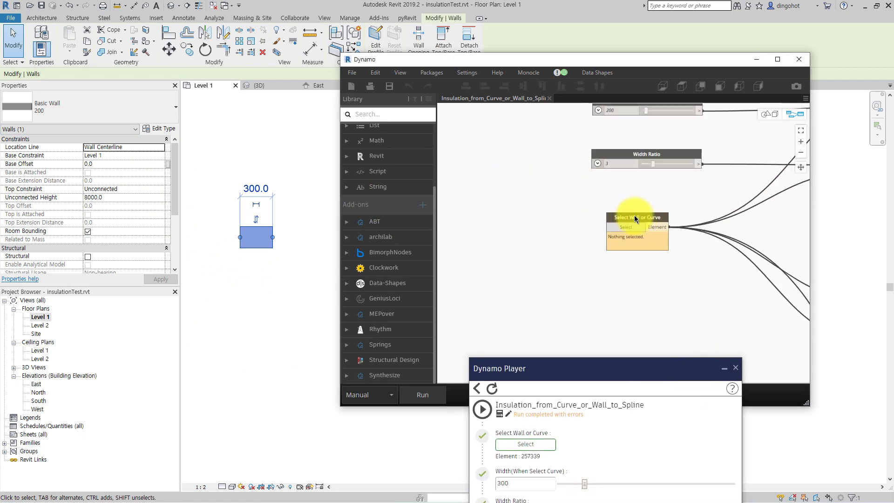
left_click(624, 228)
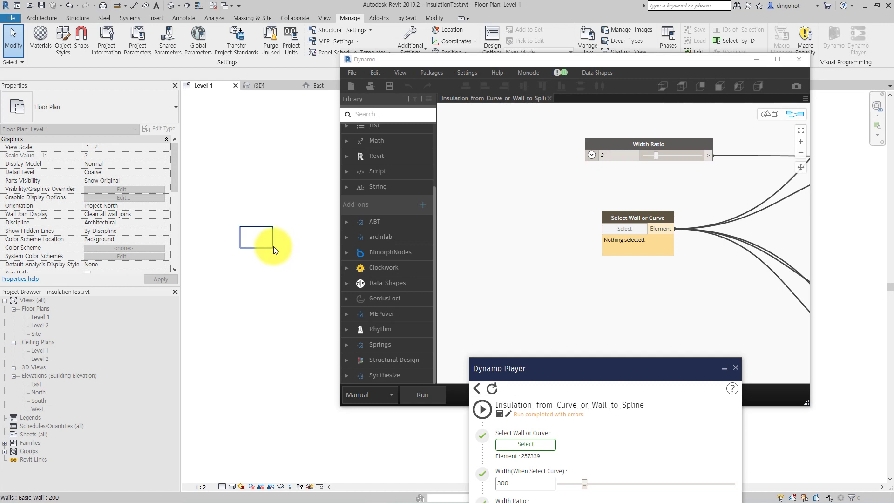
left_click(273, 247)
scroll(536, 250, "down", 2)
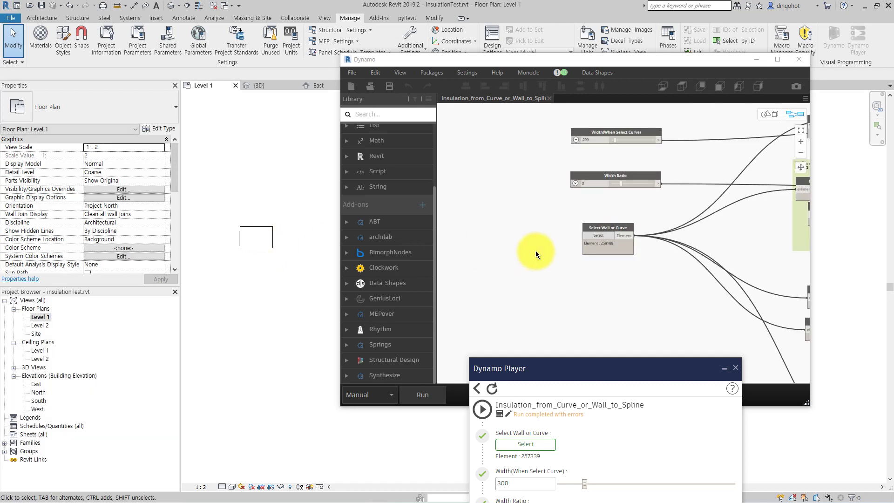
left_click(414, 396)
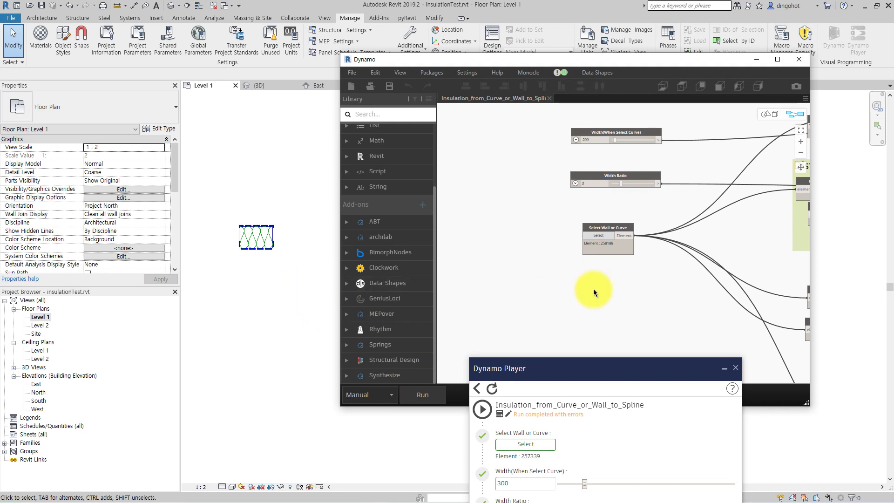
middle_click_drag(593, 288, 551, 253)
key("ctrl+b")
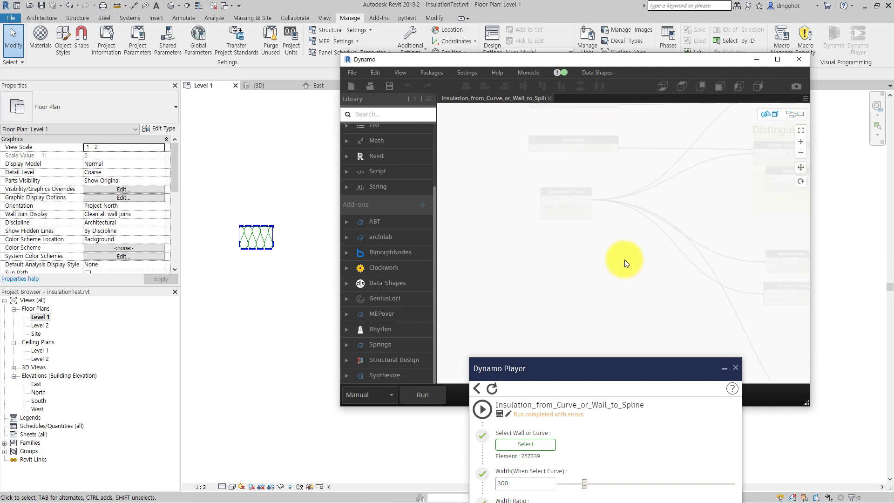
Preview the wall's 3D geometry in Dynamo, zoomed to fit and orbited upright
scroll(664, 267, "down", 3)
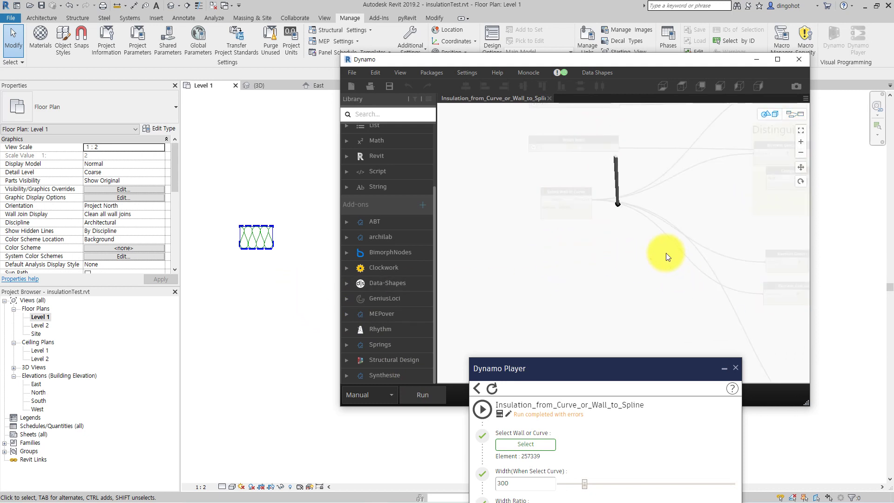
right_click(646, 240)
left_click(658, 273)
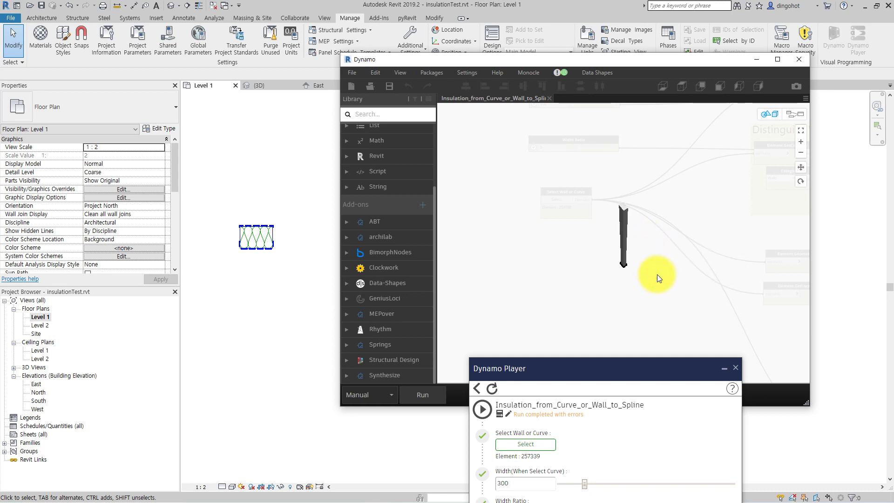
left_click_drag(634, 270, 612, 251)
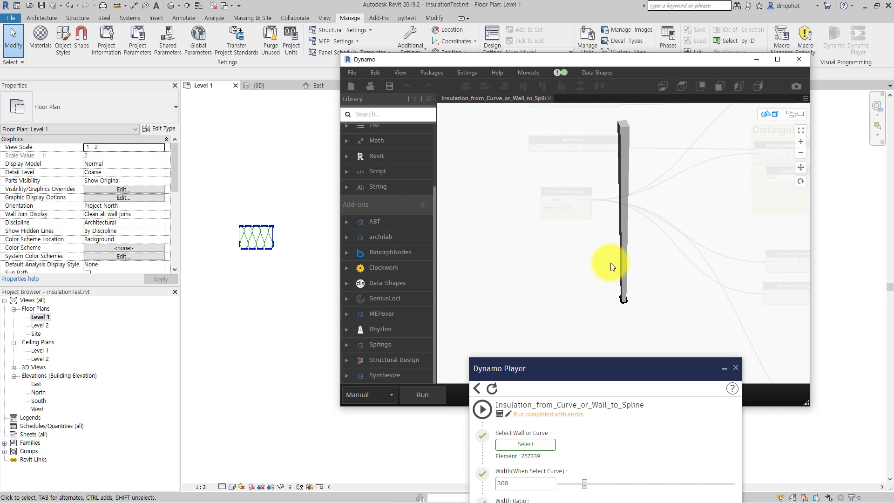
key("ctrl+b")
Review the Select Wall or Curve node and the Distinguish Wall or Curve group
middle_click_drag(610, 262, 508, 276)
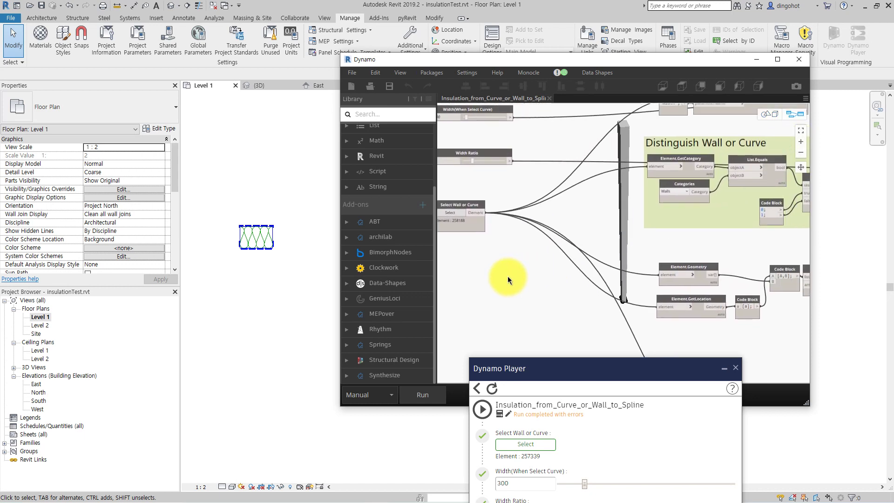
scroll(508, 275, "down", 3)
scroll(616, 260, "down", 1)
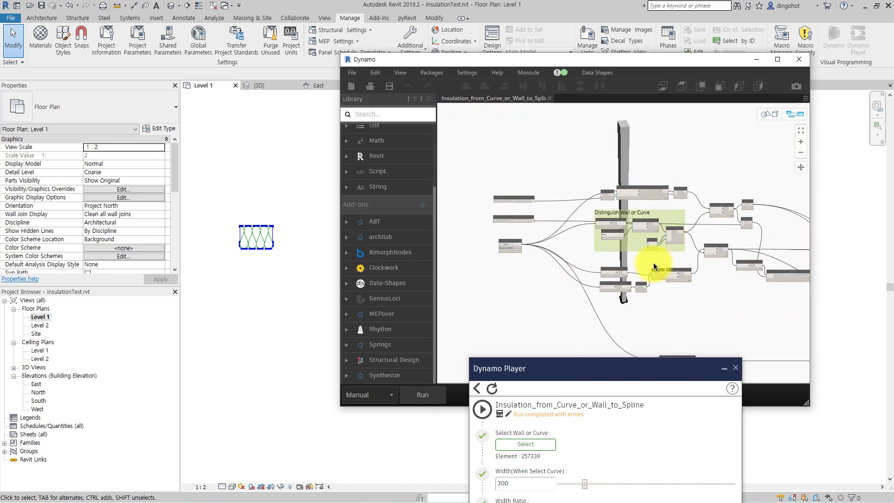
mouse_move(652, 263)
middle_mouse_down()
mouse_move(580, 250)
mouse_move(590, 224)
mouse_move(582, 261)
mouse_move(594, 267)
mouse_move(532, 265)
mouse_move(777, 270)
middle_mouse_up()
scroll(608, 239, "up", 3)
scroll(645, 272, "up", 4)
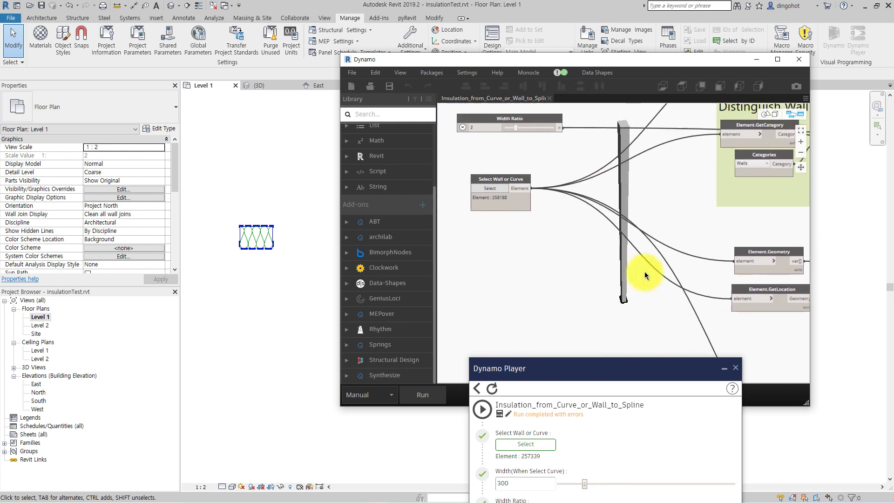
mouse_move(622, 227)
middle_mouse_down()
mouse_move(586, 212)
mouse_move(456, 215)
middle_mouse_up()
scroll(661, 232, "down", 3)
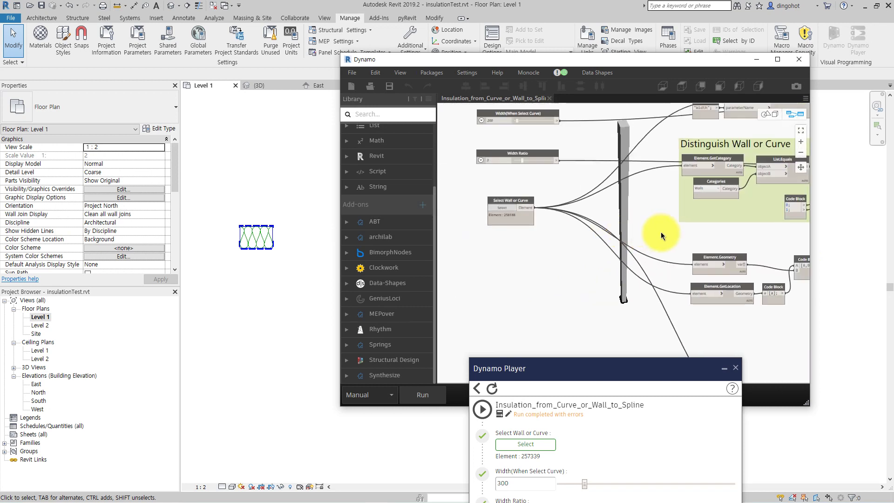
mouse_move(661, 232)
middle_mouse_down()
mouse_move(603, 235)
mouse_move(564, 250)
mouse_move(529, 201)
middle_mouse_up()
scroll(529, 200, "up", 2)
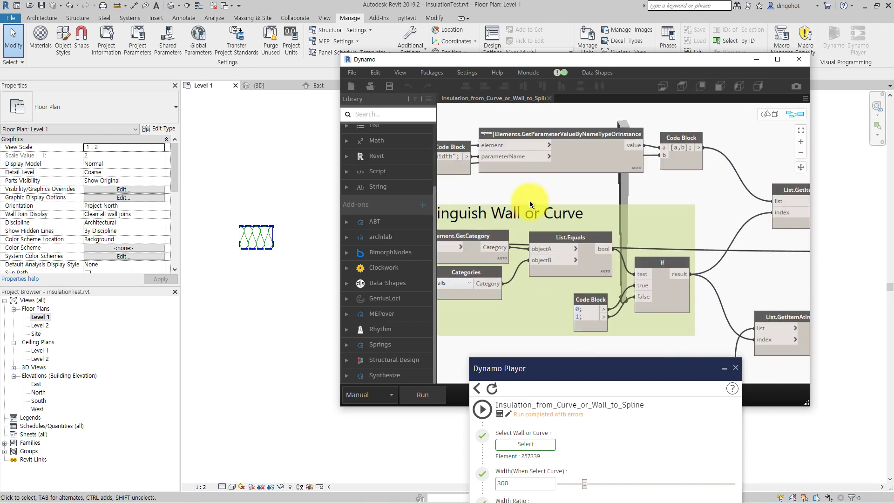
scroll(595, 209, "up", 2)
scroll(574, 203, "up", 1)
scroll(574, 203, "up", 2)
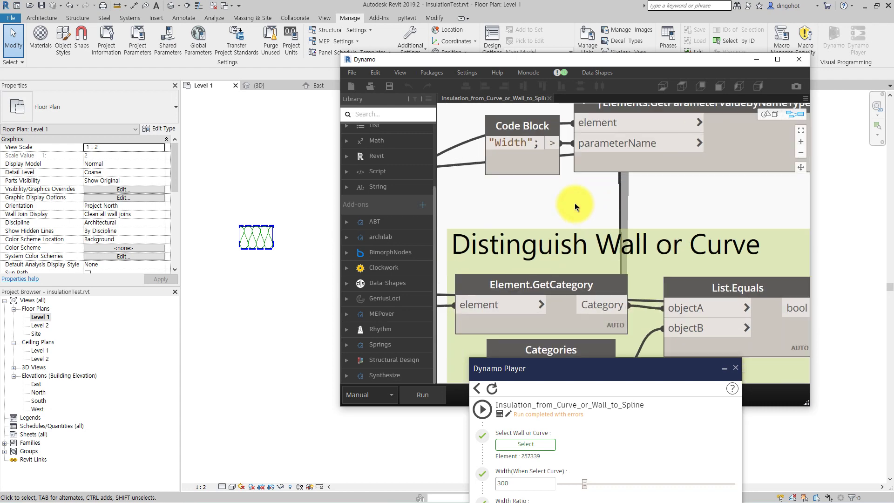
Review the Width parameter, COUNT1 curve-sampling, normal/point and line-construction nodes
mouse_move(575, 203)
middle_mouse_down()
mouse_move(569, 220)
mouse_move(588, 266)
mouse_move(625, 269)
mouse_move(605, 283)
mouse_move(602, 201)
mouse_move(653, 174)
mouse_move(662, 200)
mouse_move(608, 266)
mouse_move(637, 276)
middle_mouse_up()
scroll(589, 267, "down", 2)
scroll(634, 179, "down", 1)
mouse_move(663, 231)
middle_mouse_down()
mouse_move(645, 235)
mouse_move(541, 194)
middle_mouse_up()
scroll(541, 195, "up", 3)
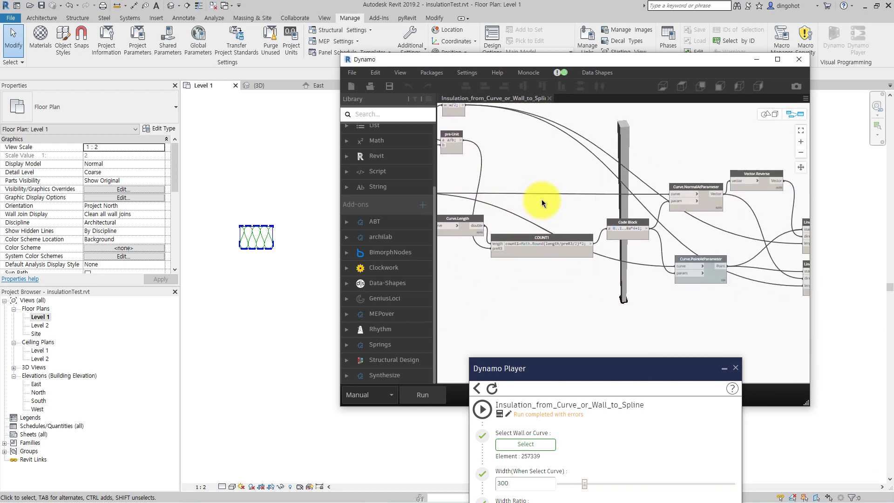
middle_click_drag(645, 207, 576, 207)
scroll(582, 206, "down", 1)
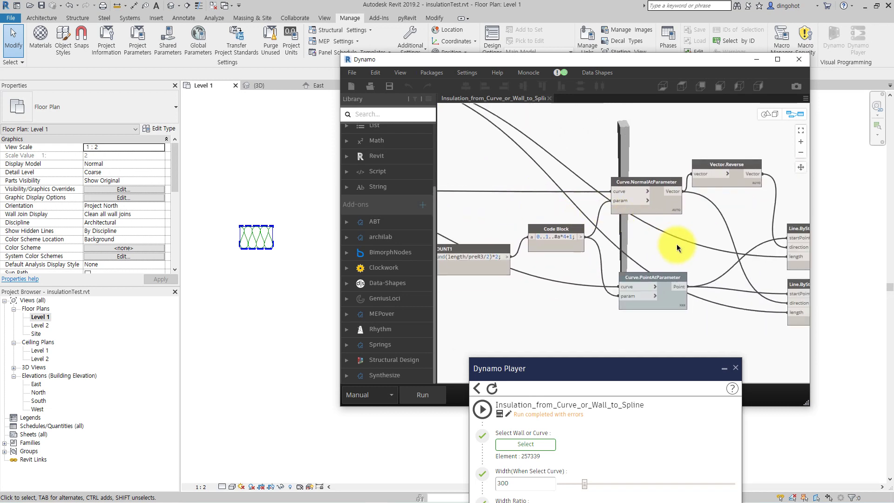
middle_click_drag(694, 250, 562, 242)
middle_click_drag(619, 245, 571, 204)
scroll(571, 204, "down", 3)
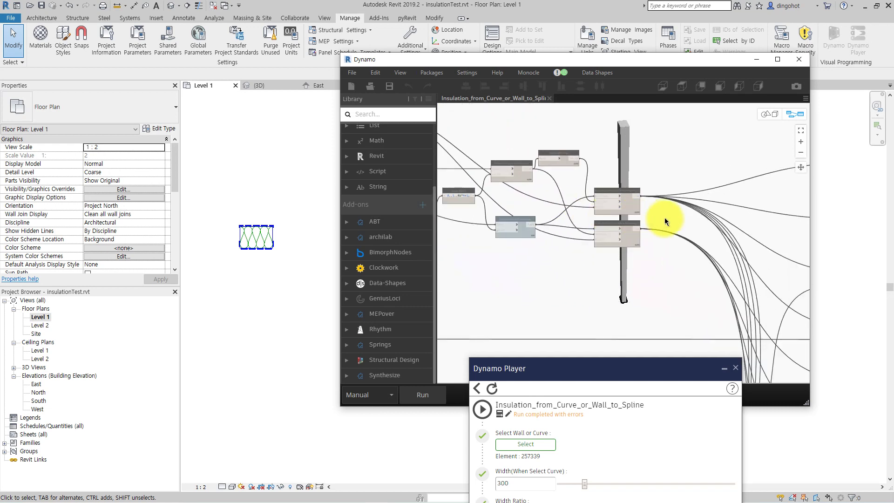
Maximize Dynamo and inspect the numbered point groups point#2 to point#7
double_click(610, 61)
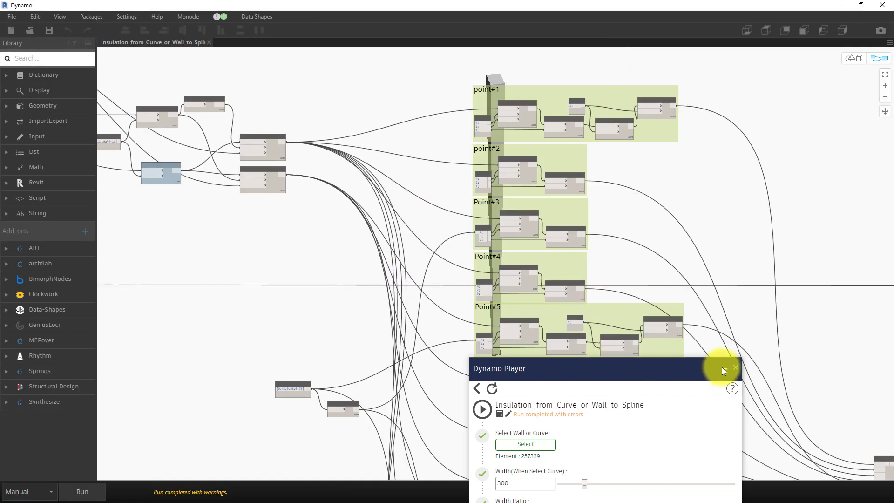
left_click_drag(722, 371, 601, 462)
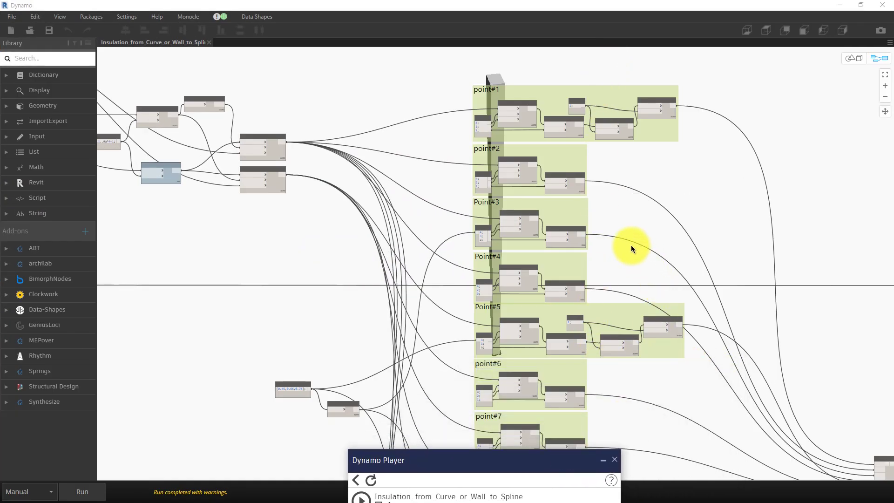
mouse_move(631, 245)
middle_mouse_down()
mouse_move(496, 231)
mouse_move(574, 304)
middle_mouse_up()
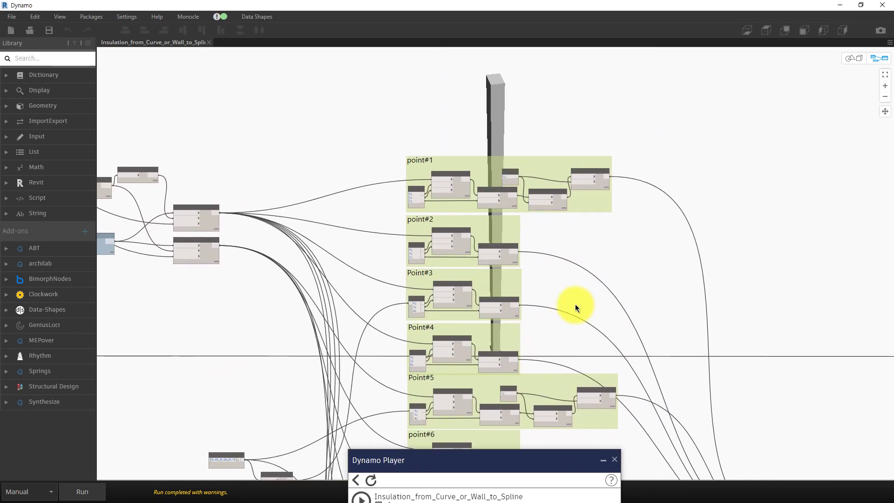
scroll(560, 233, "up", 3)
middle_click_drag(599, 266, 604, 203)
scroll(611, 262, "down", 1)
scroll(607, 245, "down", 1)
middle_click_drag(608, 245, 600, 234)
scroll(574, 179, "down", 1)
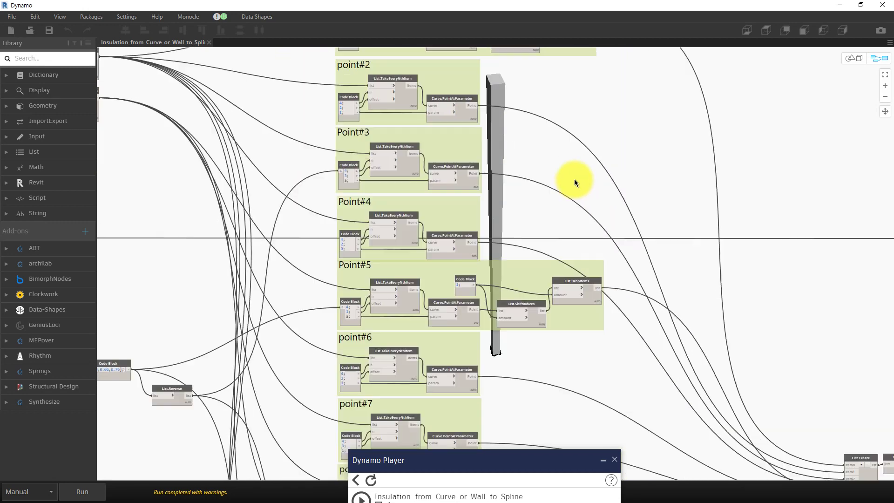
Inspect the later point groups, List Create, ModelCurve.ByCurve and Python Script nodes
mouse_move(611, 334)
middle_mouse_down()
mouse_move(579, 245)
mouse_move(515, 145)
middle_mouse_up()
mouse_move(586, 293)
middle_mouse_down()
mouse_move(535, 196)
mouse_move(540, 247)
mouse_move(535, 133)
middle_mouse_up()
mouse_move(584, 235)
middle_mouse_down()
mouse_move(552, 244)
mouse_move(527, 236)
middle_mouse_up()
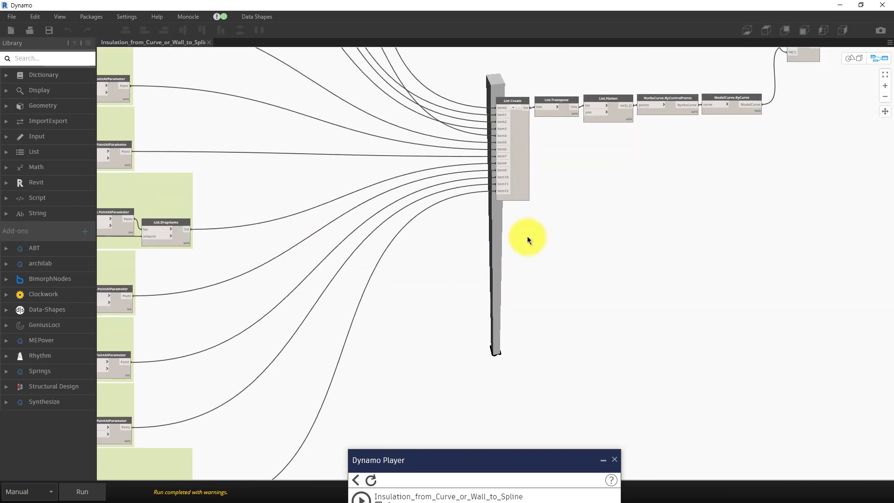
scroll(610, 215, "up", 2)
middle_click_drag(611, 214, 482, 328)
middle_click_drag(763, 222, 580, 325)
scroll(581, 324, "down", 2)
mouse_move(646, 273)
middle_mouse_down()
mouse_move(507, 337)
mouse_move(460, 348)
middle_mouse_up()
scroll(460, 348, "up", 2)
scroll(565, 272, "down", 1)
middle_click_drag(565, 272, 561, 334)
scroll(560, 334, "down", 1)
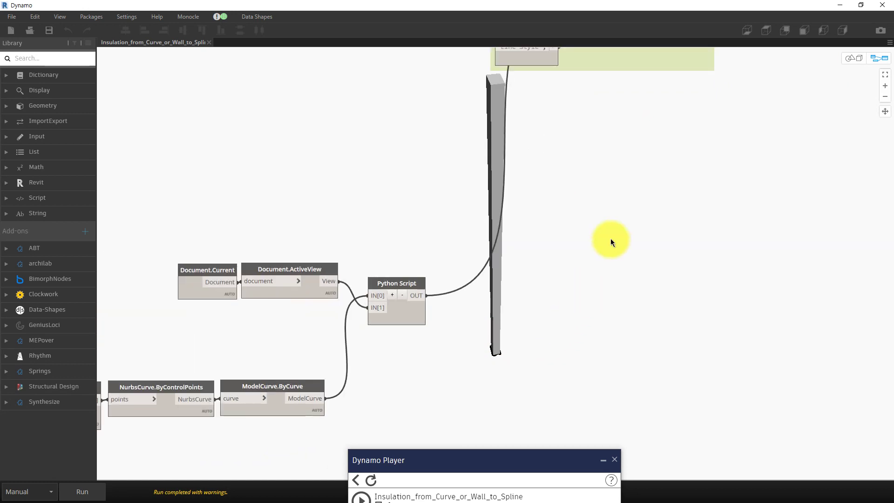
Inspect the copy LineStyle from Drawn Line group, view the whole graph, and close Dynamo
middle_click_drag(610, 239, 521, 300)
scroll(521, 300, "down", 1)
mouse_move(616, 198)
middle_mouse_down()
mouse_move(572, 262)
mouse_move(681, 239)
middle_mouse_up()
scroll(574, 264, "down", 1)
scroll(680, 238, "down", 2)
middle_click_drag(503, 266, 722, 252)
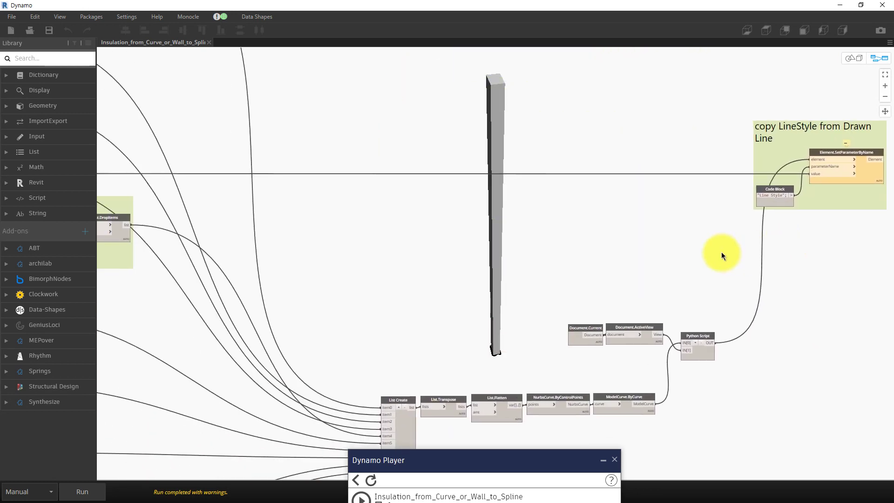
scroll(722, 253, "down", 3)
middle_click_drag(601, 249, 777, 248)
scroll(583, 254, "up", 1)
scroll(585, 218, "up", 1)
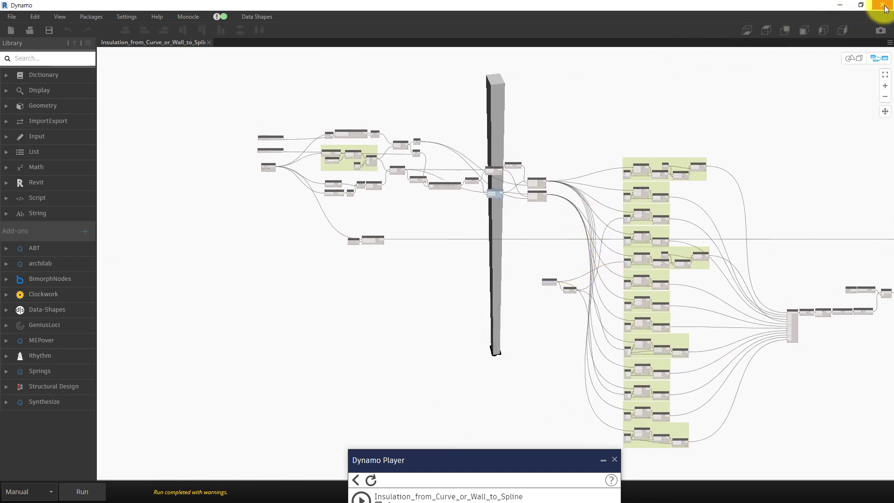
middle_click_drag(733, 175, 711, 243)
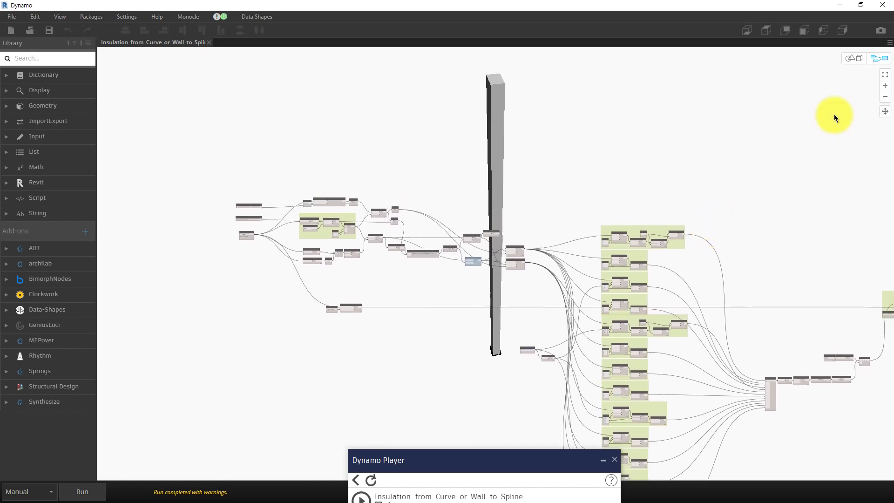
left_click(882, 6)
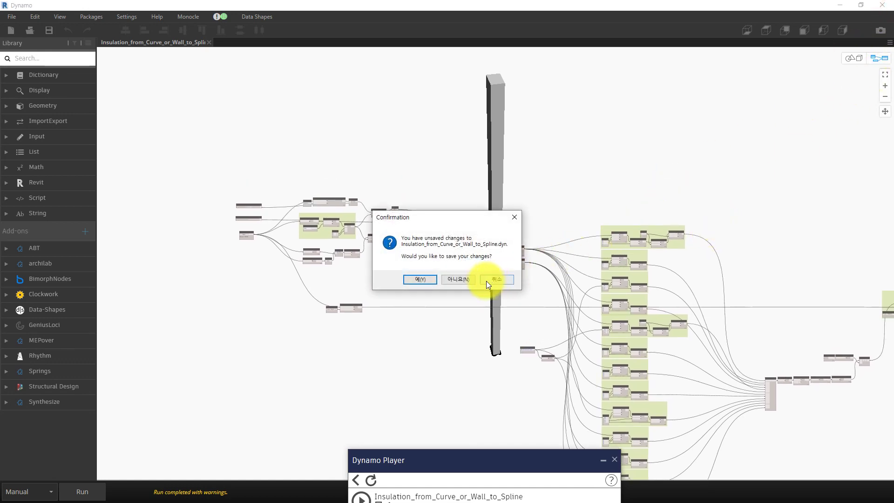
Discard the graph changes, move Dynamo Player aside, and centre the insulated wall on Level 1
left_click(473, 280)
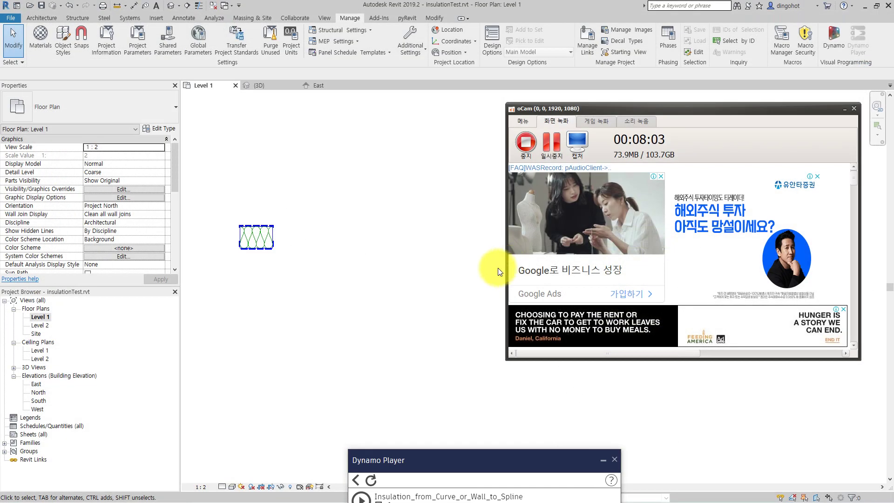
left_click(715, 98)
middle_click_drag(637, 163, 629, 173)
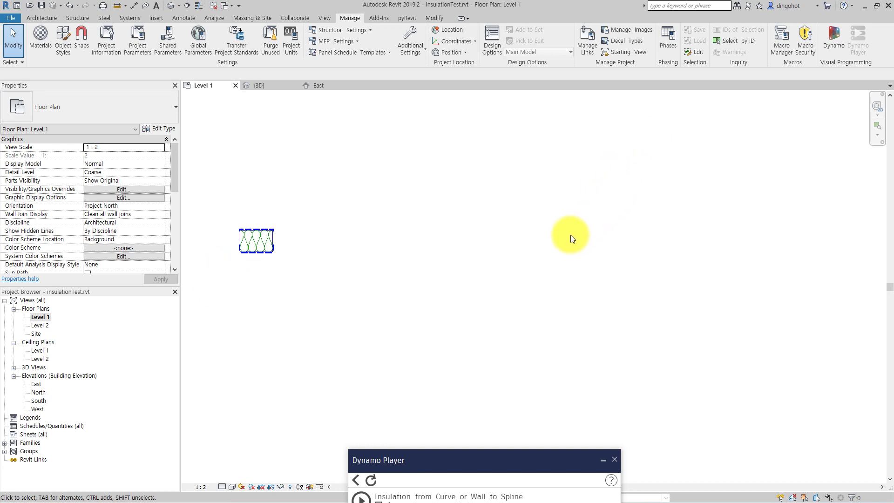
left_click_drag(459, 450, 536, 169)
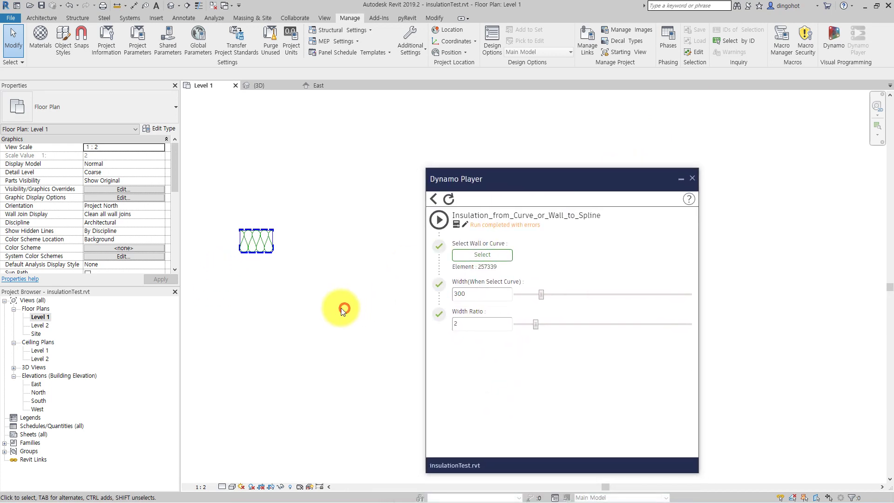
scroll(275, 268, "up", 2)
scroll(275, 269, "up", 3)
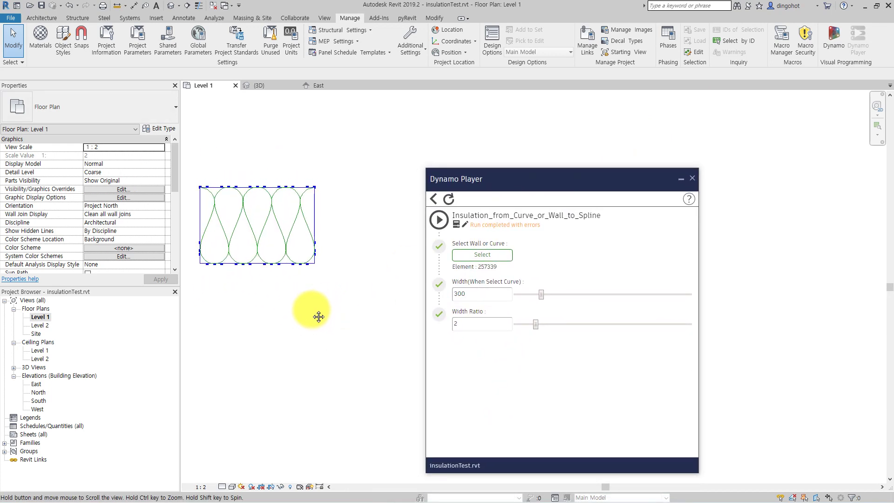
scroll(245, 295, "up", 1)
middle_click_drag(245, 295, 270, 314)
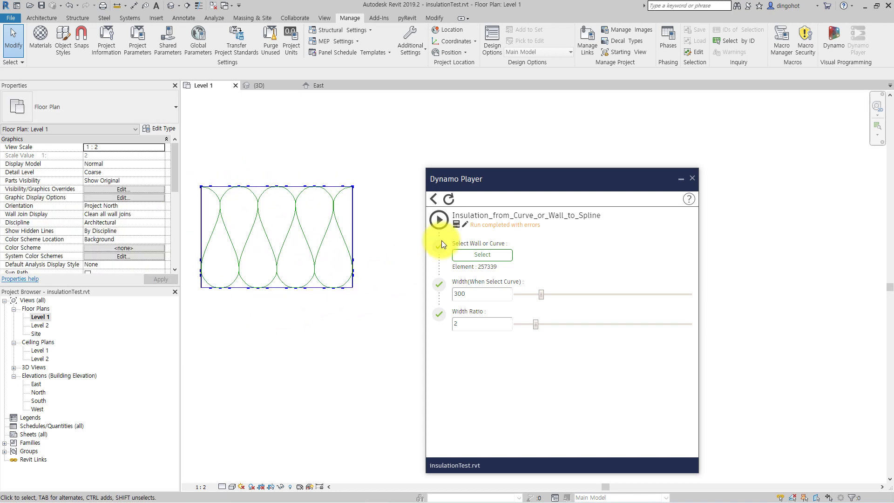
left_click_drag(498, 181, 583, 180)
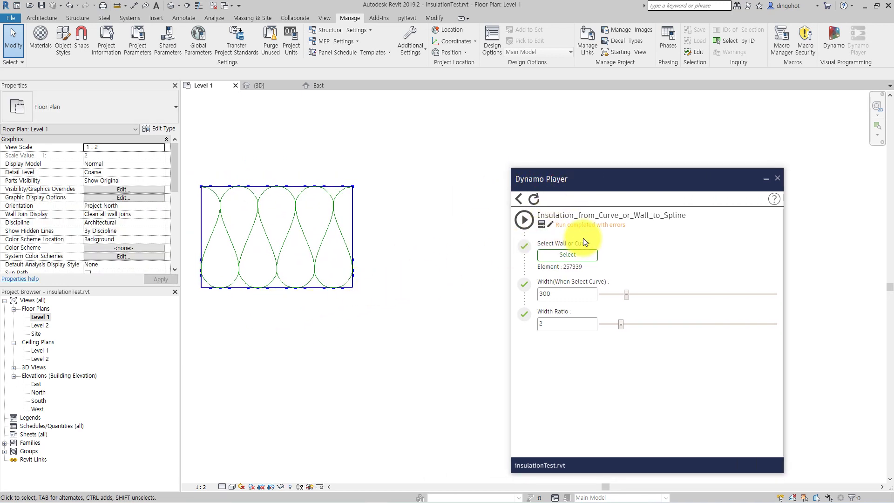
scroll(415, 273, "down", 1)
scroll(363, 273, "down", 1)
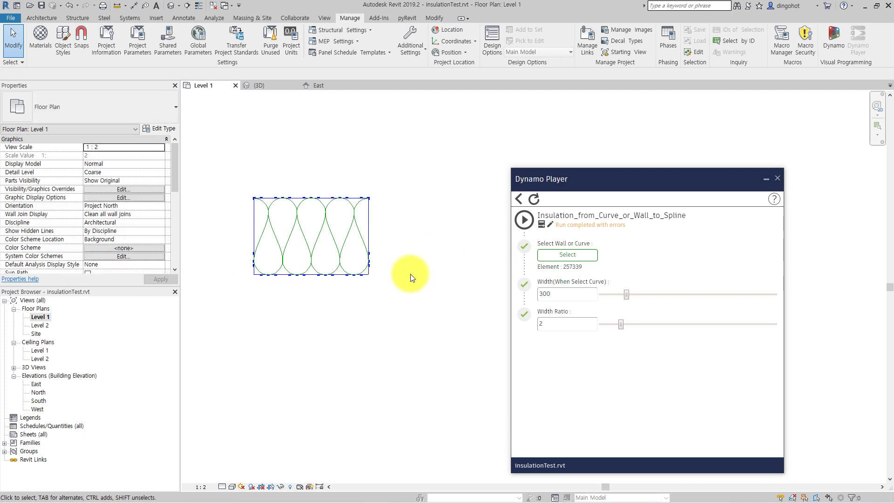
Draw a new straight wall below the first one using WA
key("w")
key("a")
left_click(290, 316)
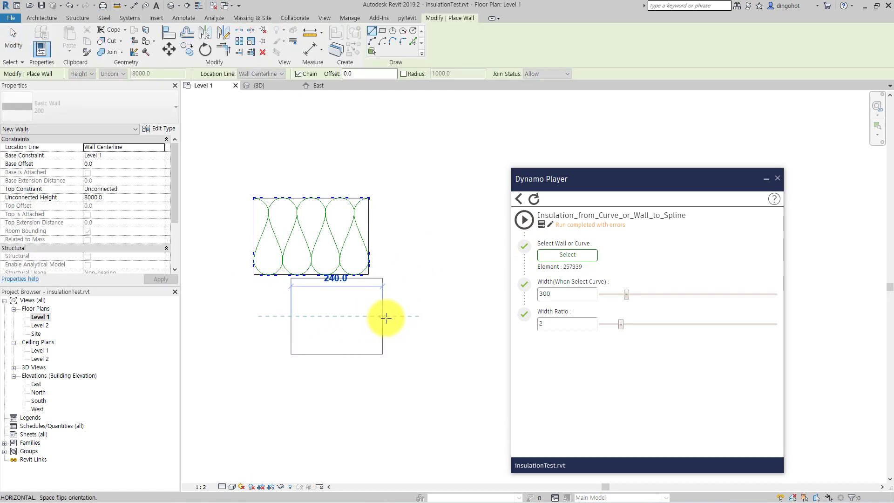
key("Escape")
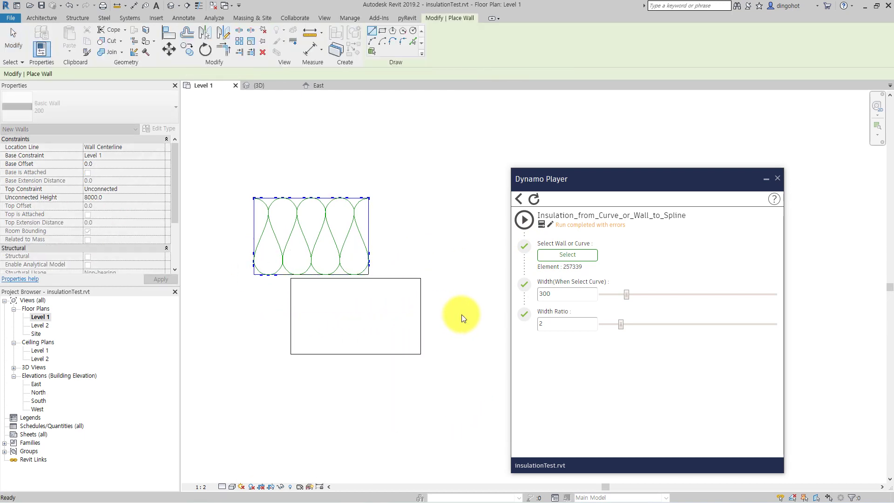
key("Escape")
Pick the lower wall in Dynamo Player and run the script to fill it with insulation loops
left_click(557, 255)
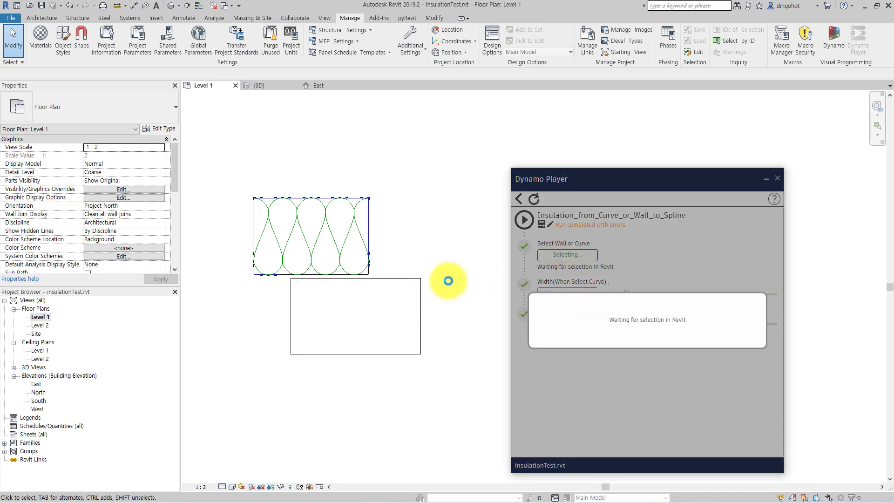
left_click(448, 280)
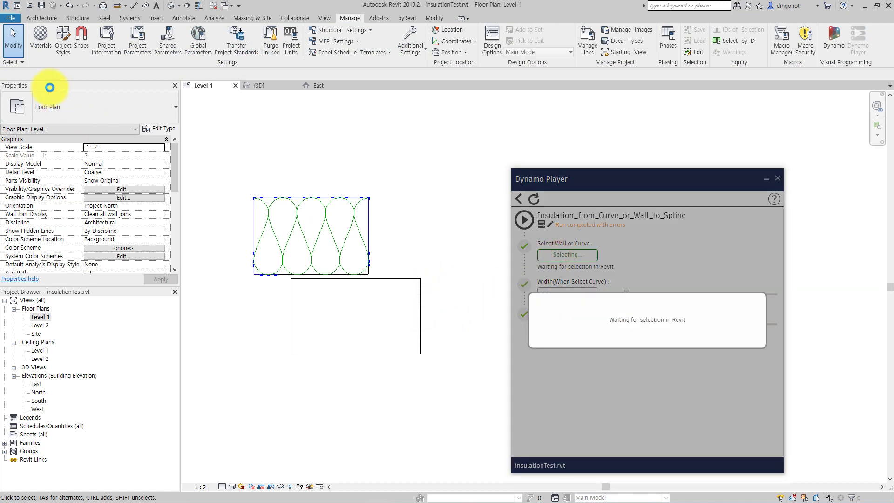
scroll(364, 234, "down", 1)
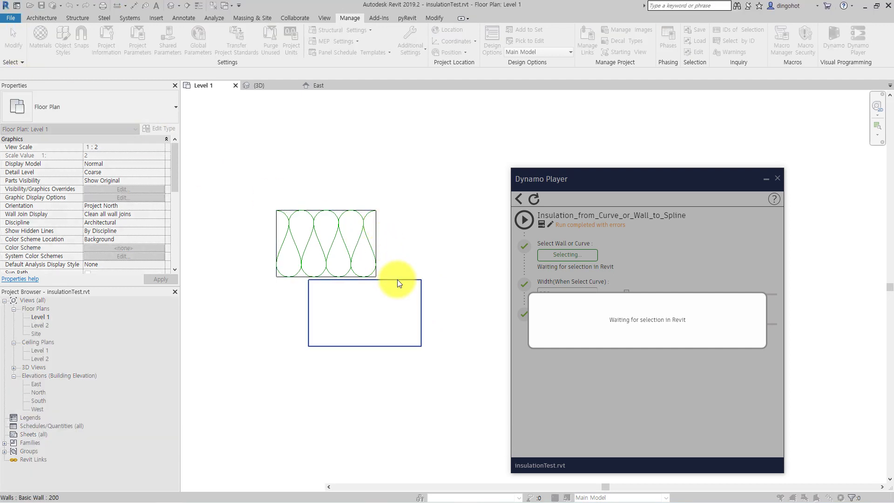
left_click(398, 279)
left_click(465, 314)
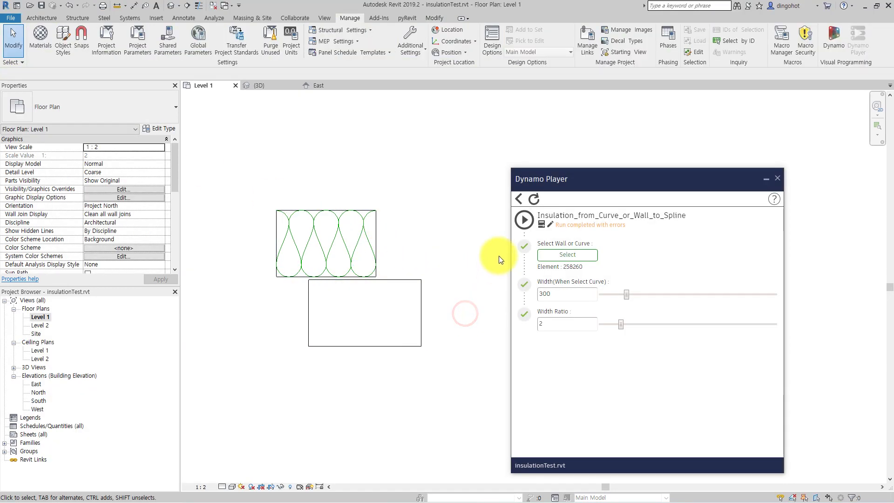
left_click(524, 219)
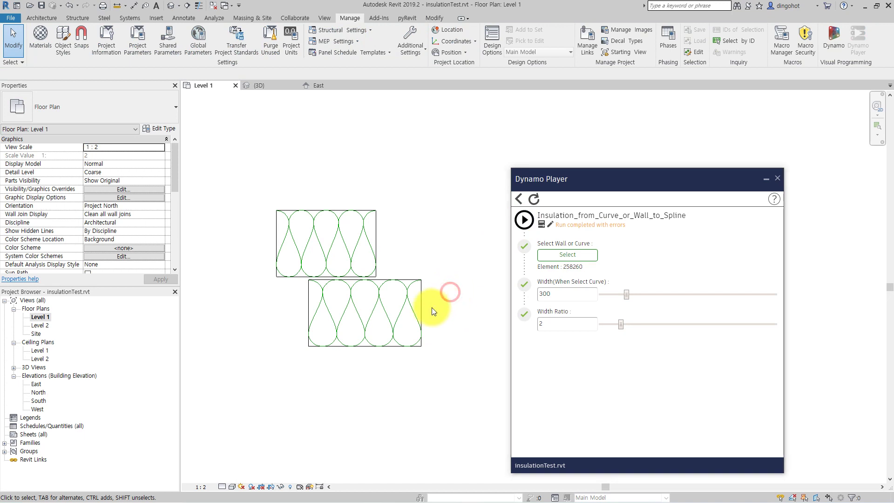
left_click(398, 320)
scroll(398, 321, "down", 2)
middle_click_drag(398, 320, 230, 223)
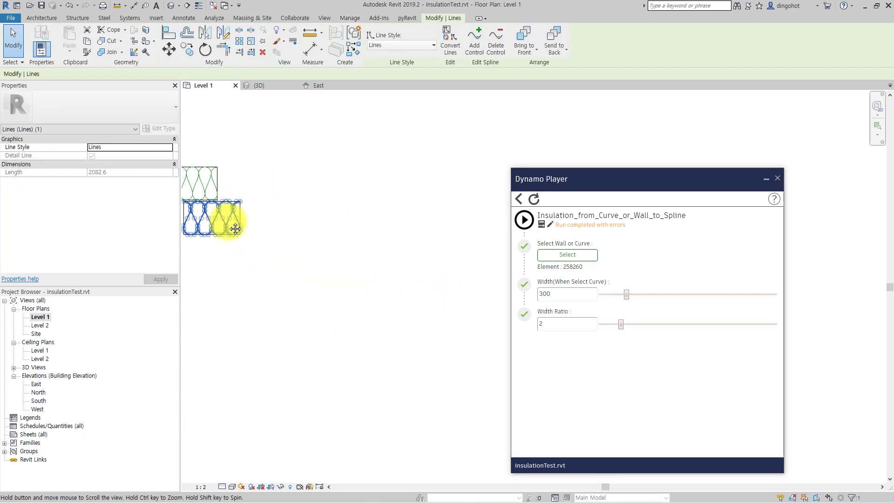
left_click(347, 239)
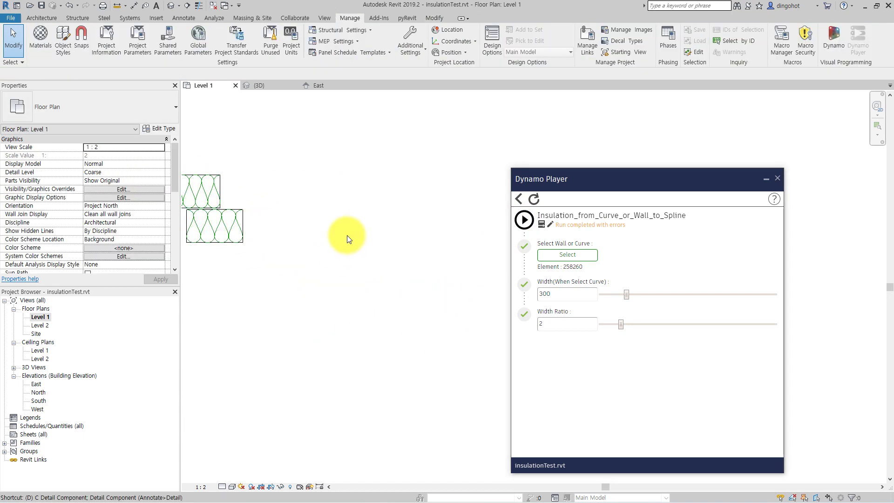
Draw a freeform spline detail line through four control points using DL
key("d")
key("l")
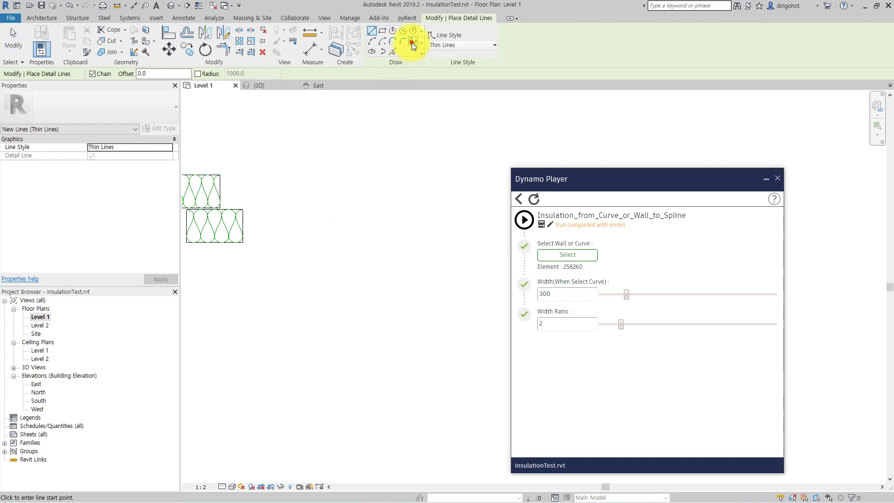
left_click(412, 45)
left_click(302, 181)
left_click(292, 242)
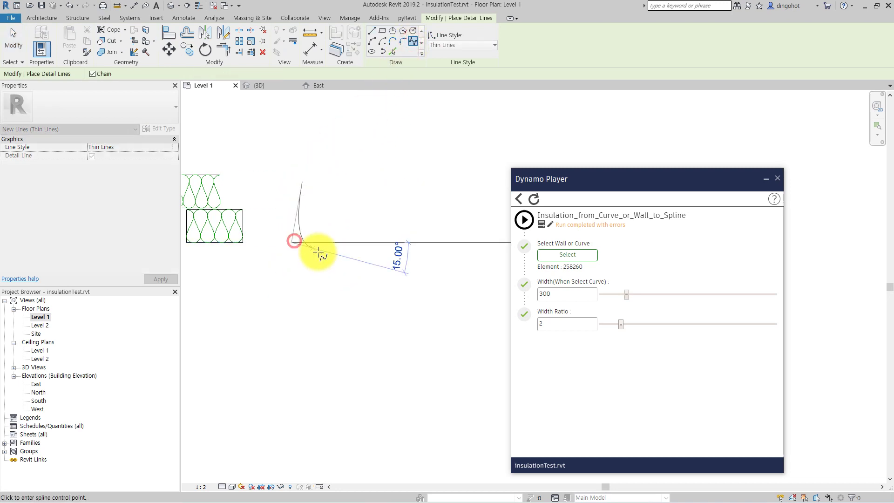
left_click(354, 265)
left_click(303, 341)
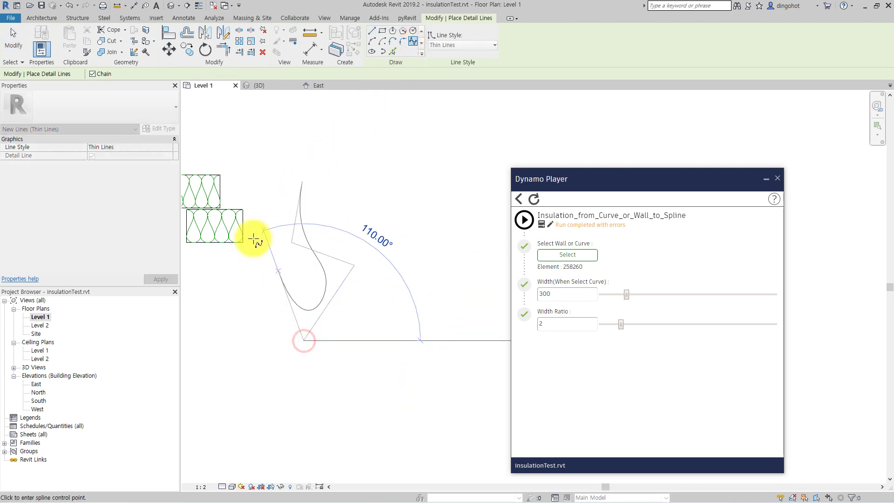
left_click(18, 45)
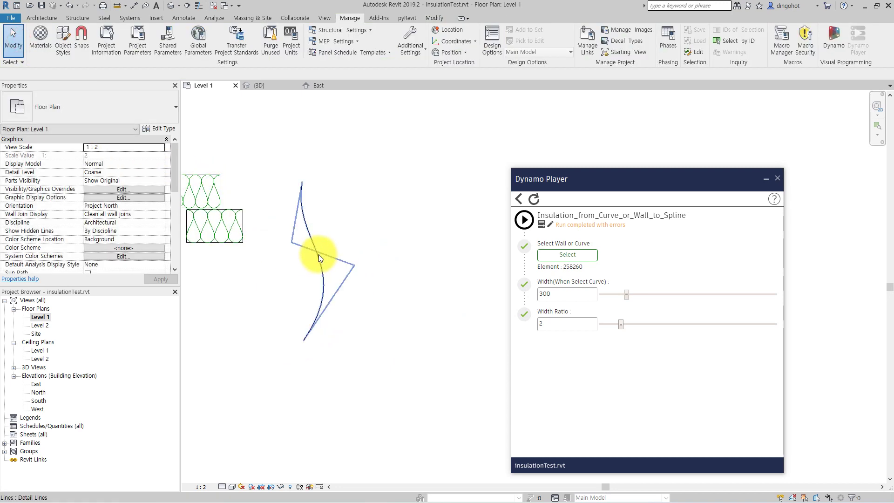
Pick the spline as the script input, generating insulation at Width 300, Width Ratio 2
left_click(567, 256)
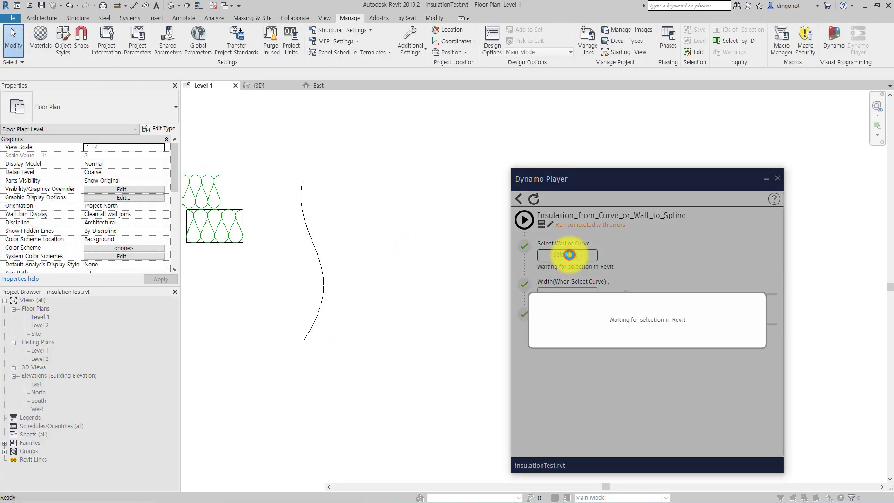
left_click(325, 272)
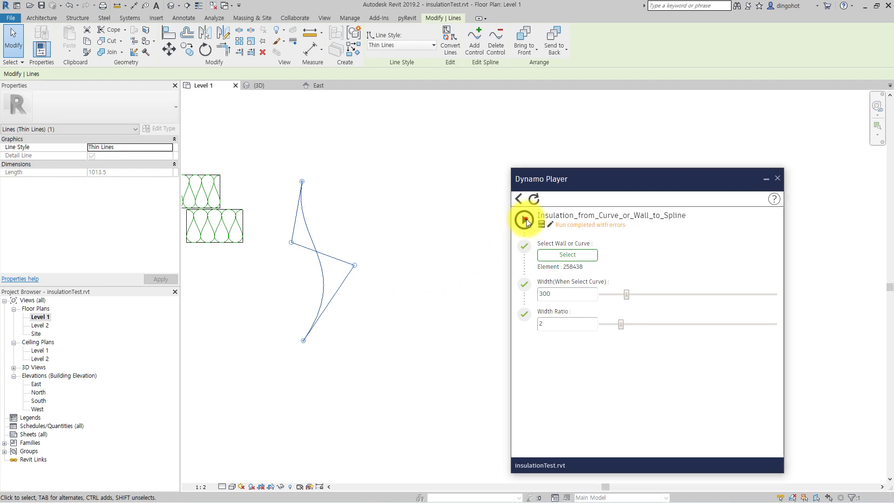
scroll(389, 270, "up", 3)
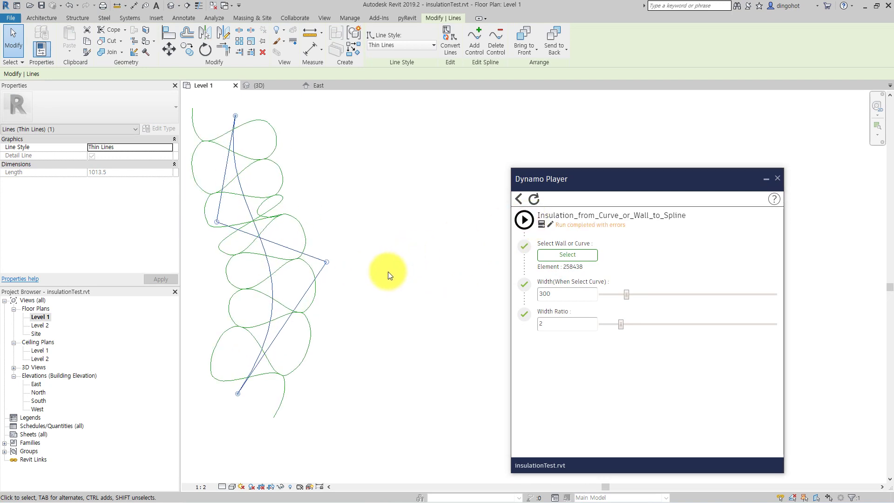
scroll(344, 260, "down", 2)
scroll(381, 255, "down", 1)
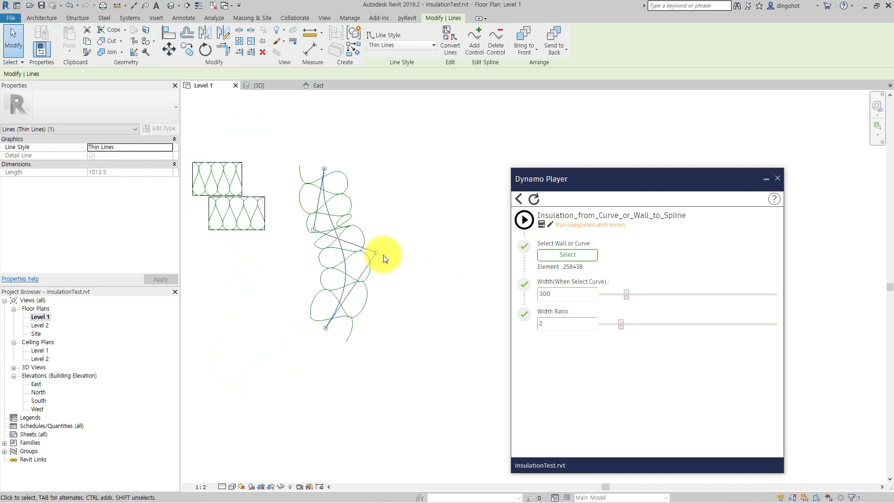
scroll(410, 263, "down", 2)
scroll(392, 273, "down", 1)
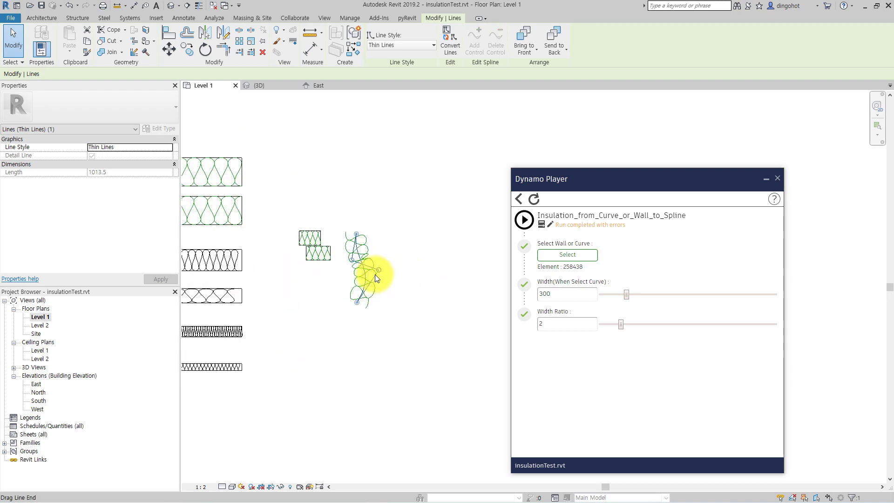
left_click(374, 275)
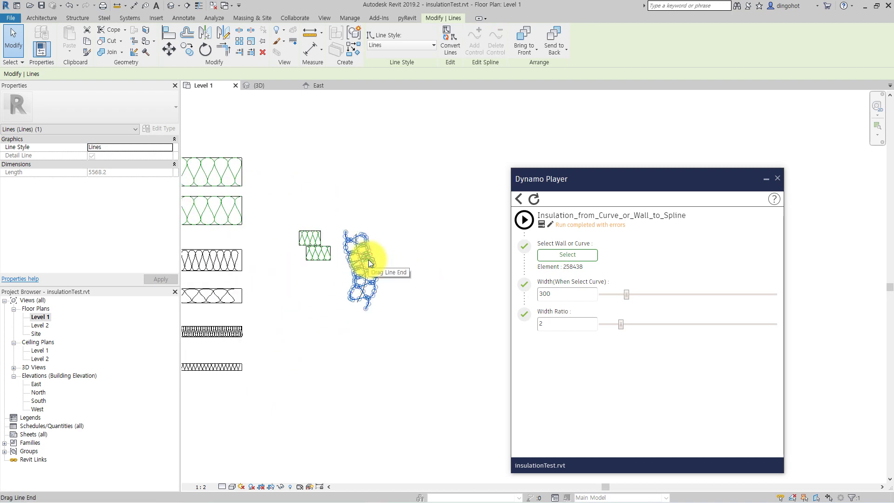
Delete the old insulation and stretch the spline into a taller curve by dragging its end and middle points
key("Delete")
left_click(368, 270)
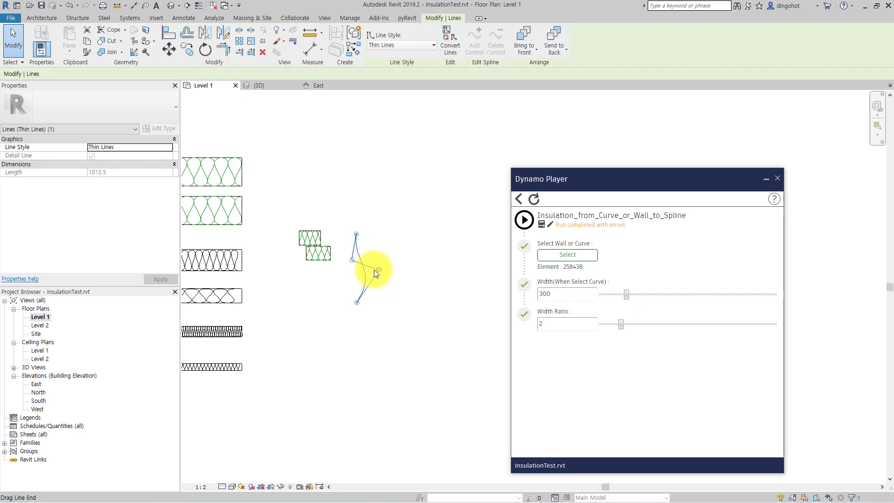
left_click_drag(357, 235, 367, 103)
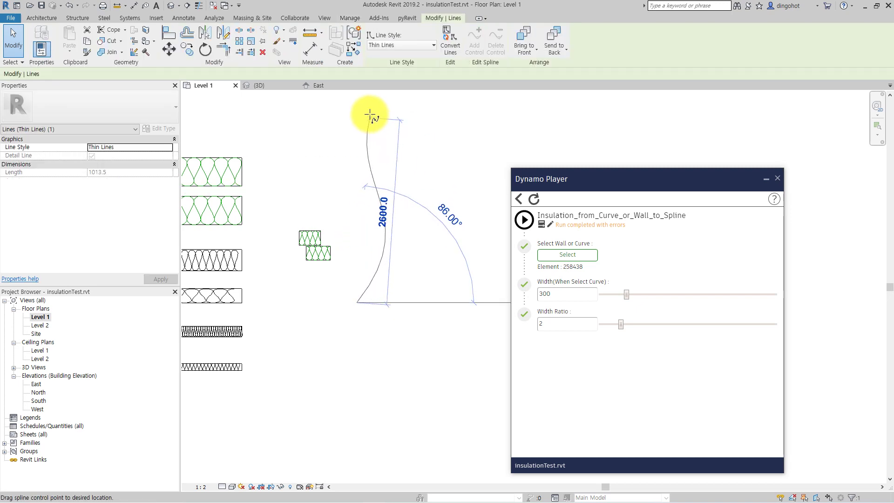
left_click(428, 198)
left_click(387, 206)
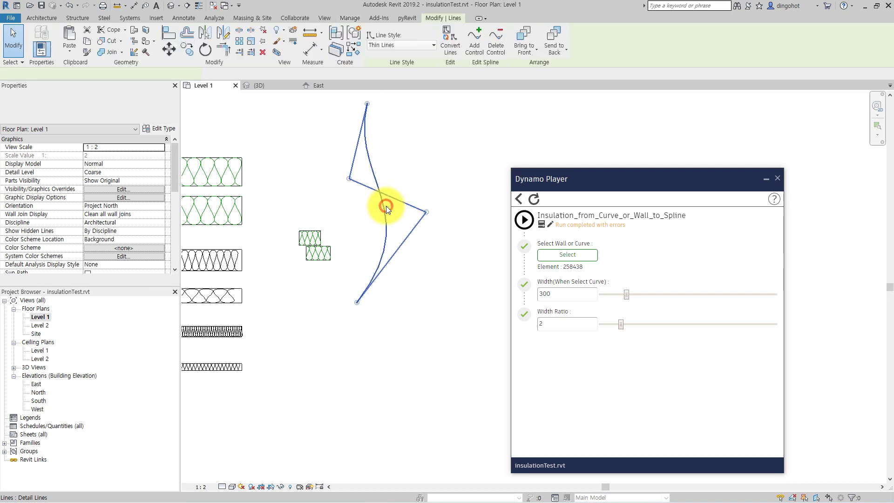
left_click_drag(349, 179, 310, 165)
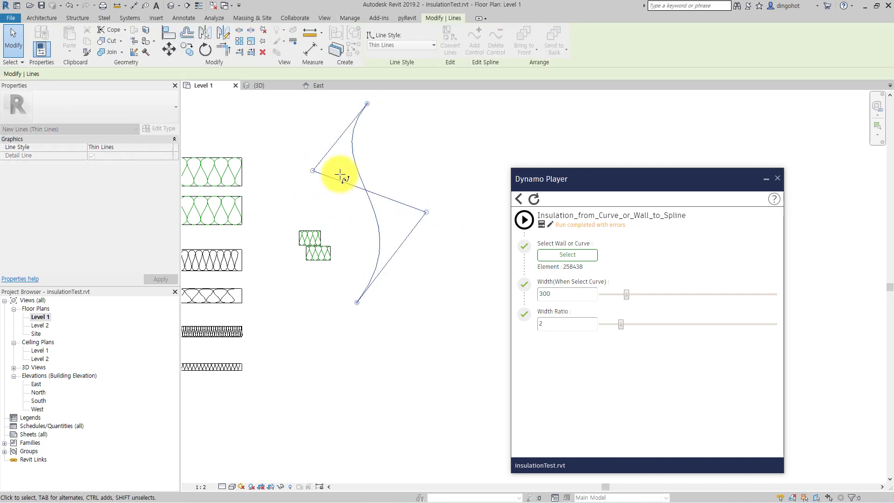
left_click(414, 163)
Pick the reshaped spline in Dynamo Player, run the insulation script, and inspect the new batting
left_click(543, 254)
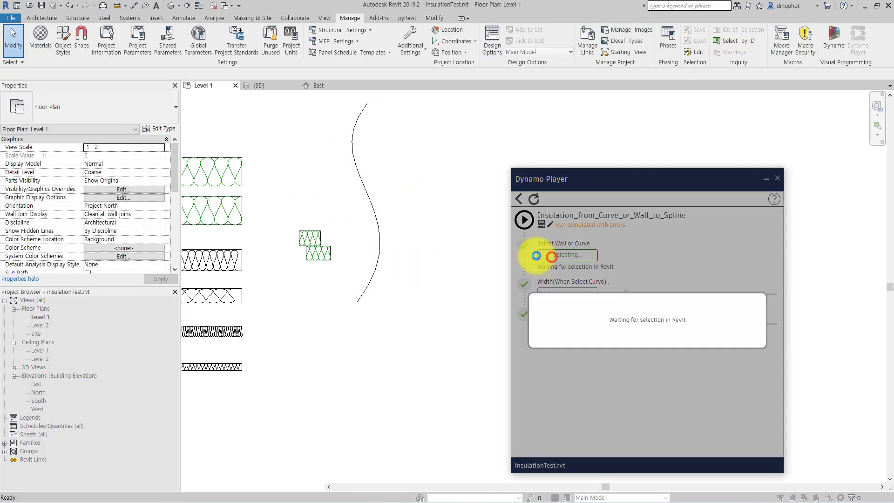
left_click(380, 253)
left_click(525, 219)
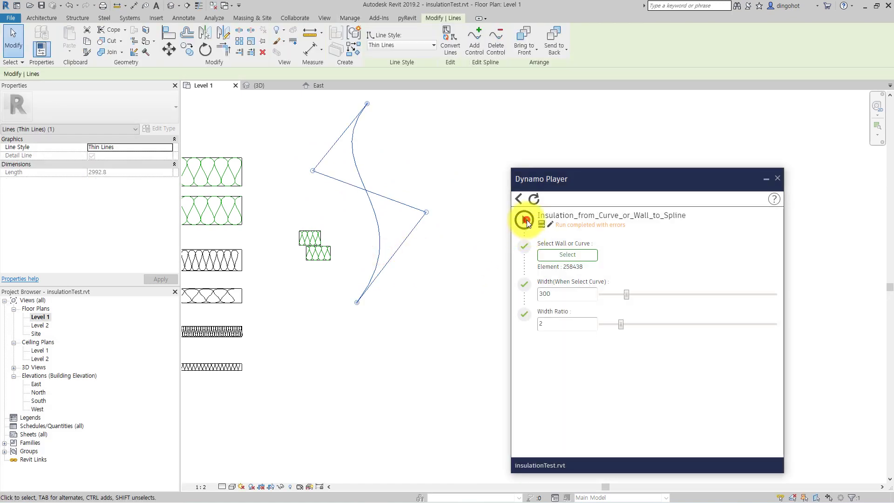
scroll(436, 275, "up", 2)
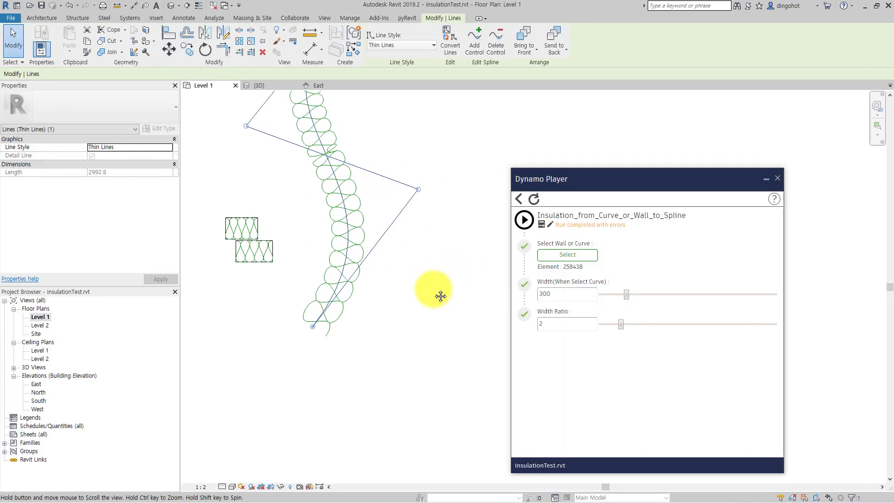
middle_click_drag(437, 291, 426, 414)
scroll(325, 239, "up", 1)
scroll(297, 238, "up", 1)
left_click(297, 239)
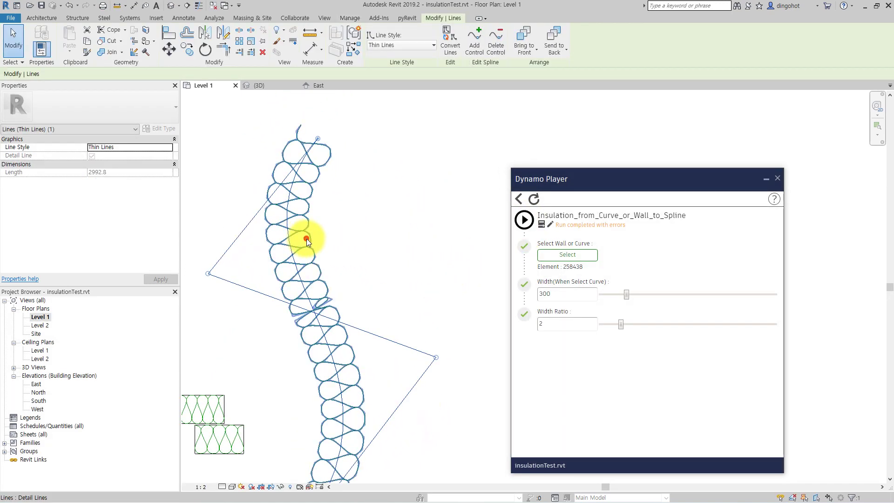
scroll(379, 207, "down", 1)
scroll(425, 253, "down", 1)
left_click(429, 253)
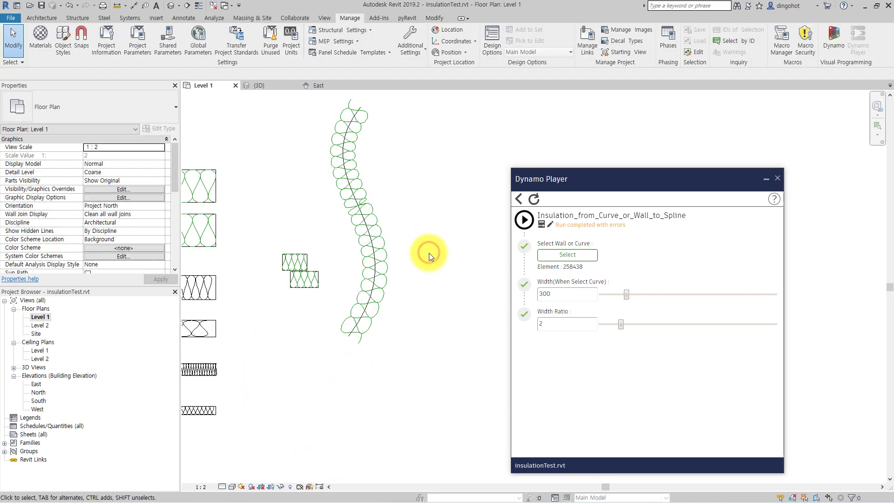
middle_click_drag(429, 253, 484, 235)
Draw a Start-End-Radius Arc wall (WA) below the insulated walls
scroll(371, 251, "down", 2)
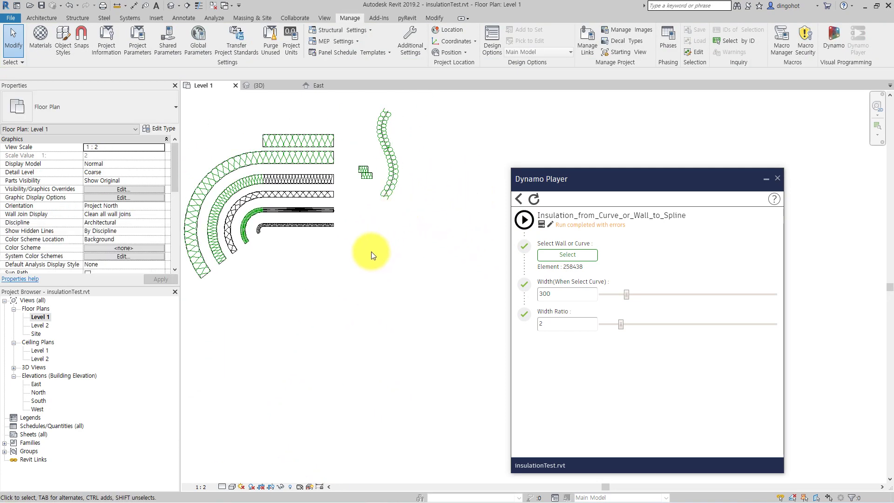
key("w")
key("a")
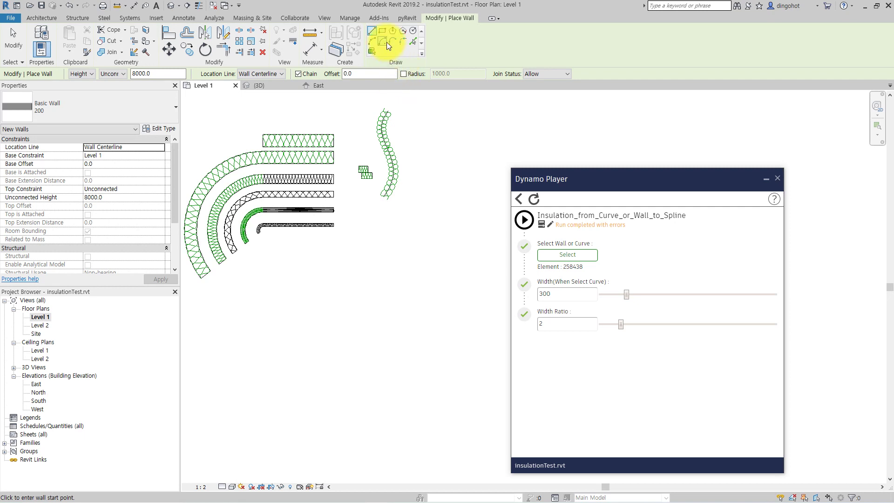
left_click(372, 41)
left_click(324, 326)
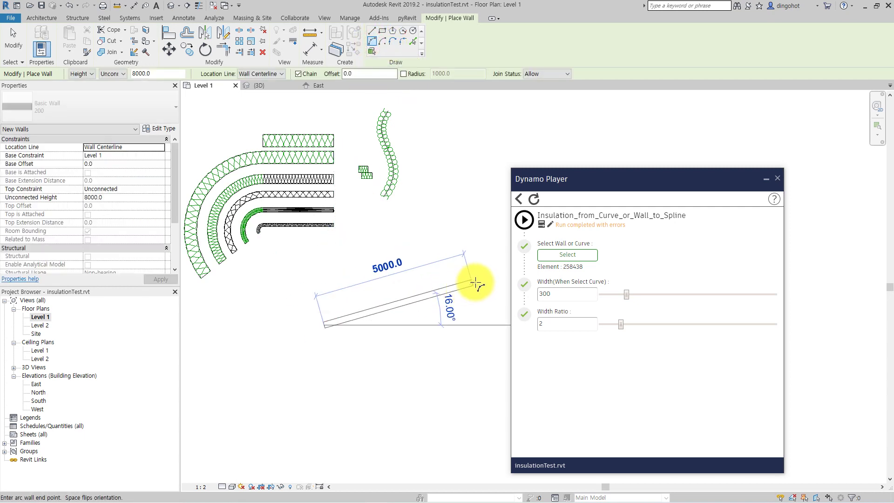
left_click(476, 283)
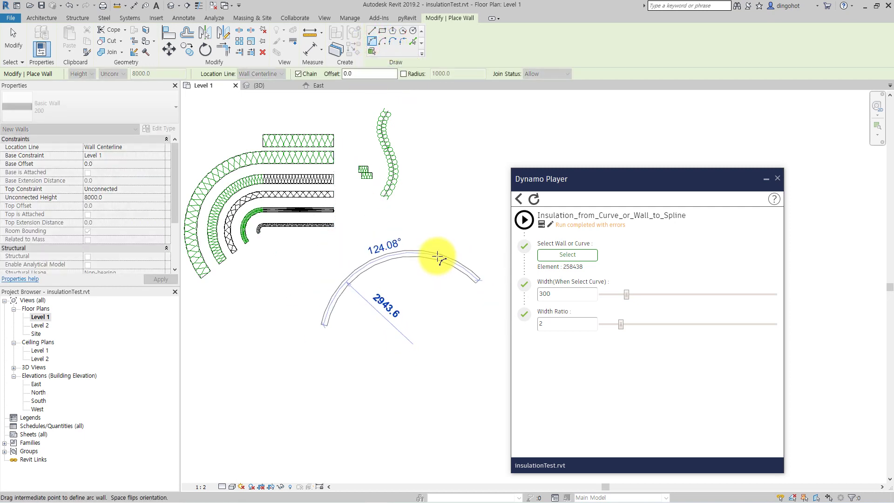
left_click(421, 258)
key("Escape")
key("Escape")
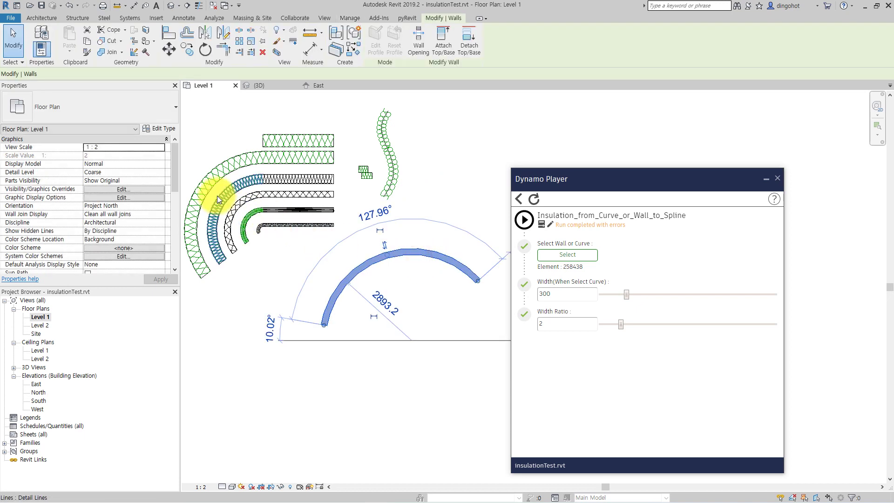
Duplicate the wall type as '600' with a 600 layer thickness and apply it to the arc wall
left_click(153, 127)
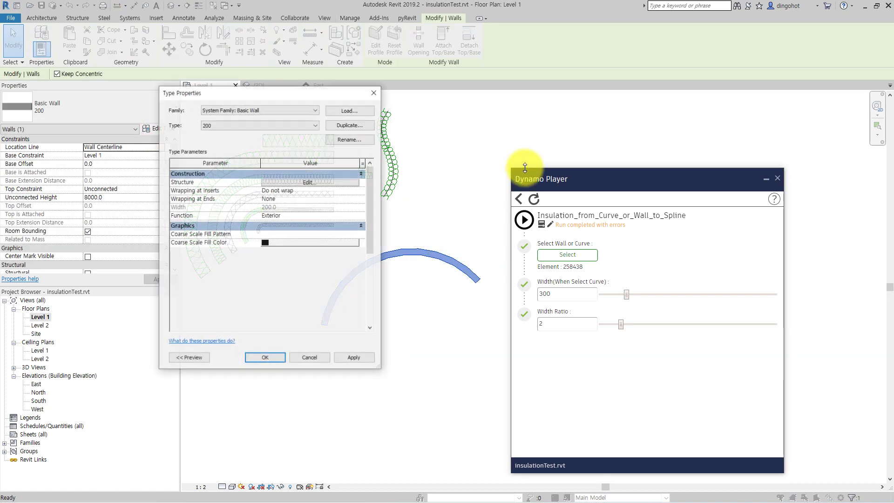
left_click(353, 124)
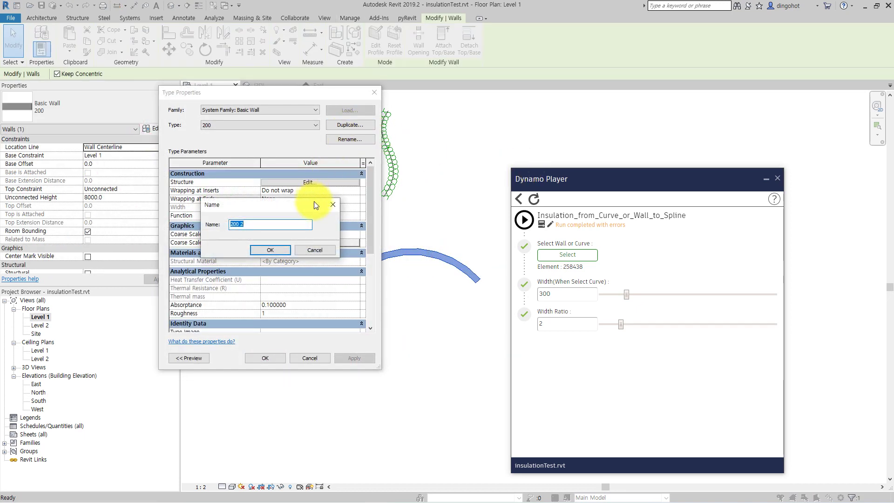
type("600")
left_click(278, 250)
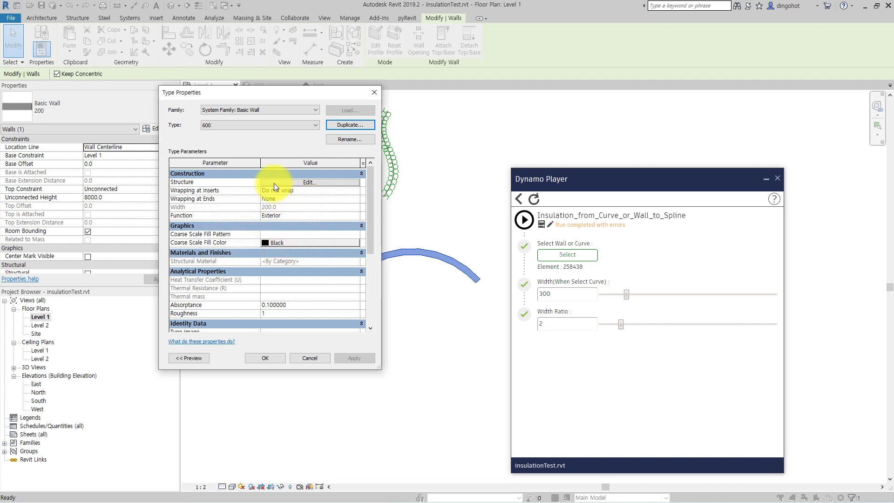
left_click(274, 183)
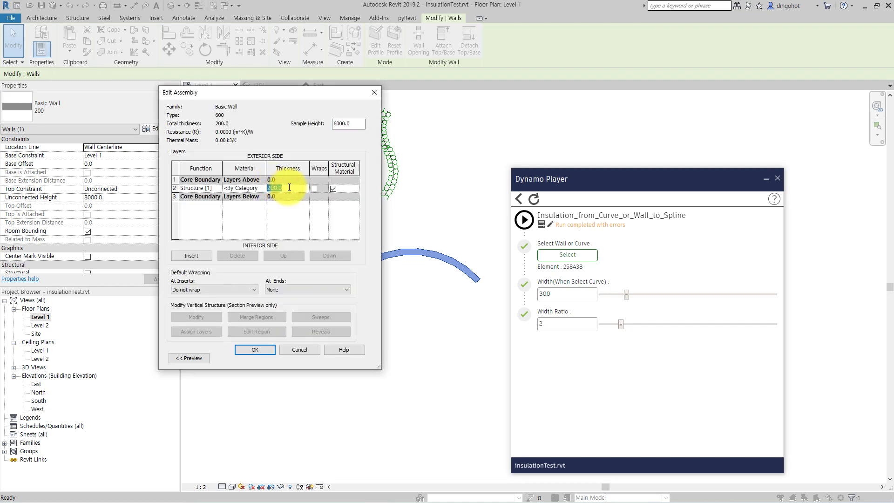
left_click(249, 349)
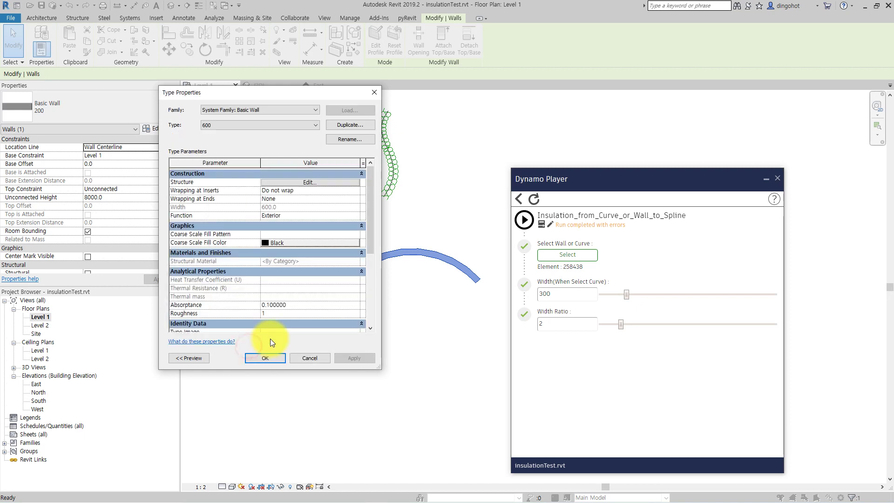
left_click(268, 358)
Run the Dynamo Player insulation script on the 600-thick arc wall at Width Ratio 2, then zoom out
left_click(435, 389)
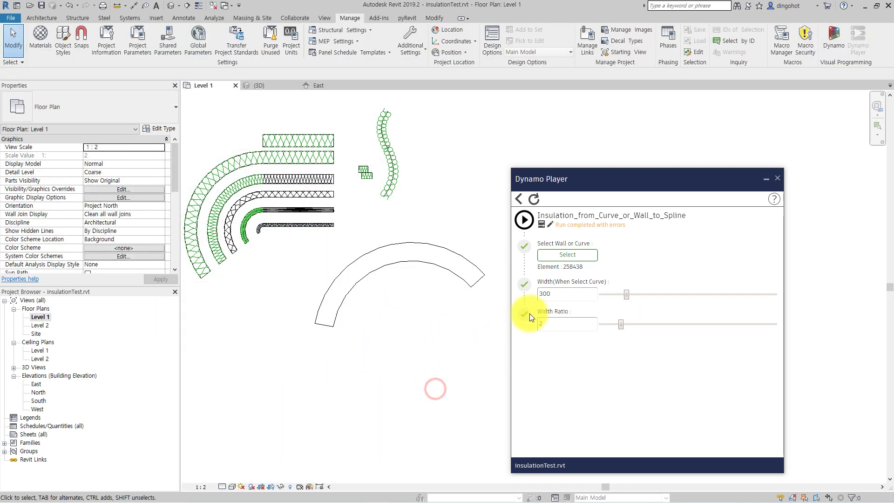
left_click(544, 324)
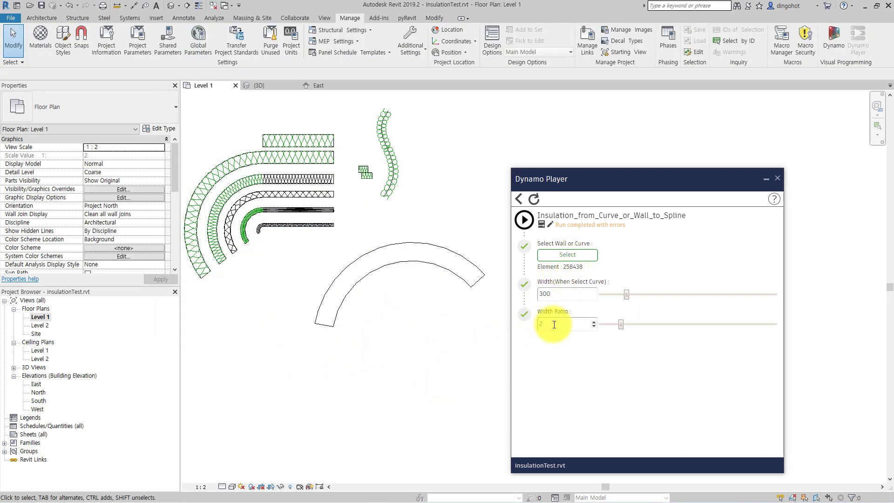
left_click(561, 256)
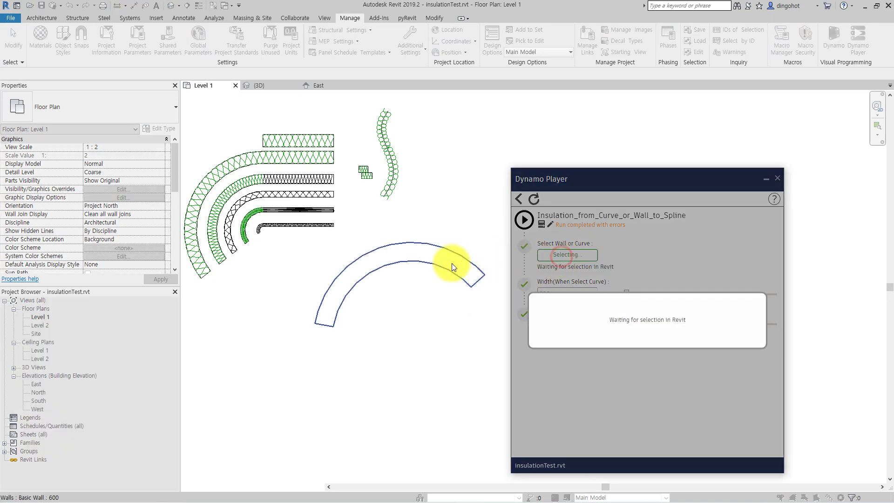
left_click(446, 263)
left_click(520, 225)
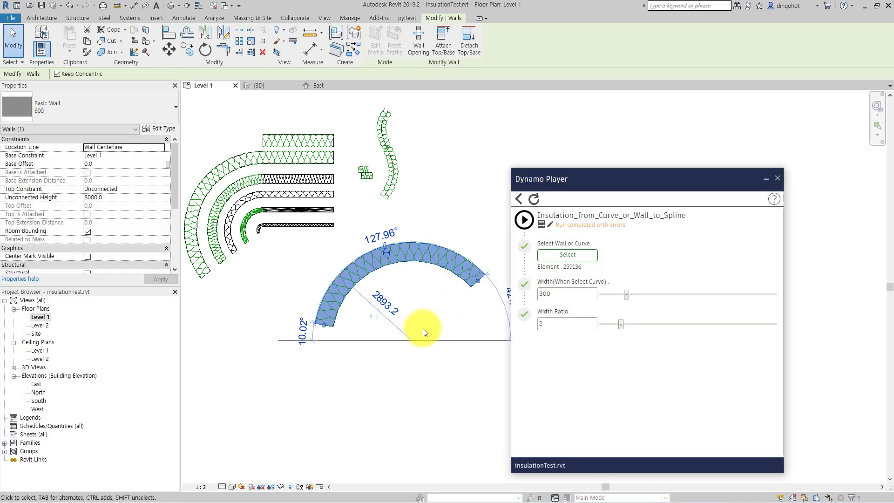
scroll(456, 301, "up", 2)
left_click(466, 136)
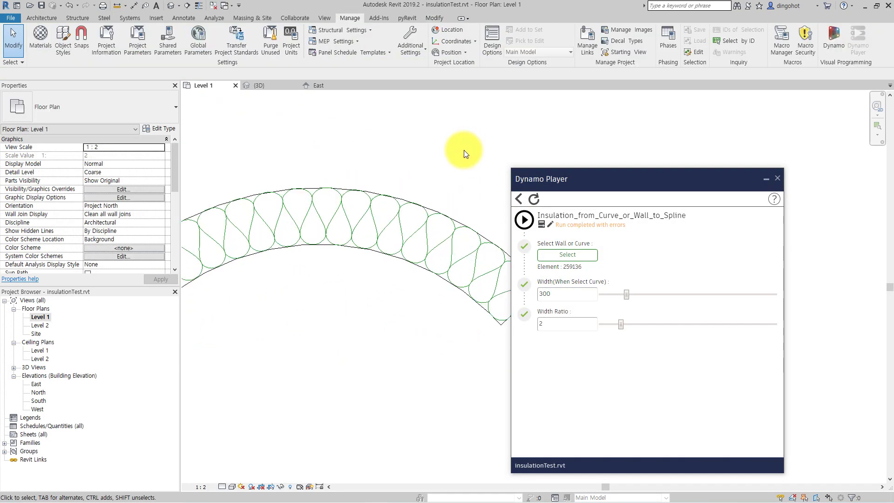
scroll(465, 150, "down", 2)
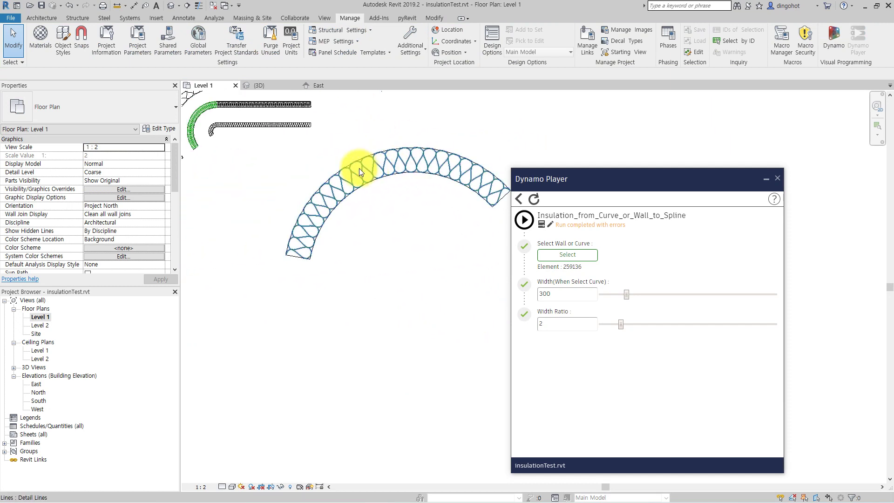
scroll(375, 244, "down", 2)
scroll(375, 244, "down", 1)
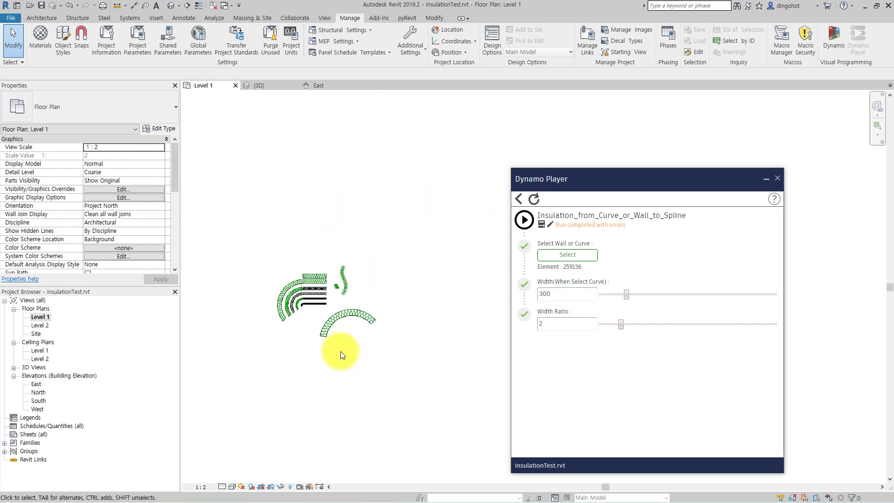